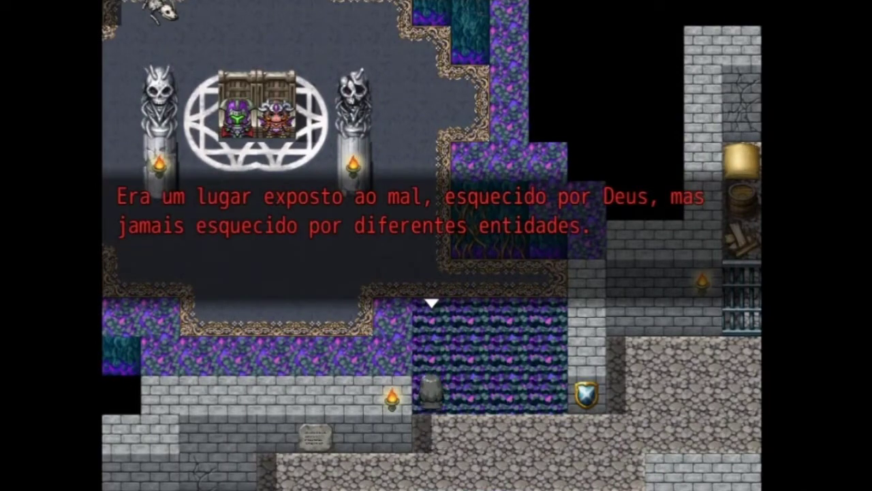
key(Return)
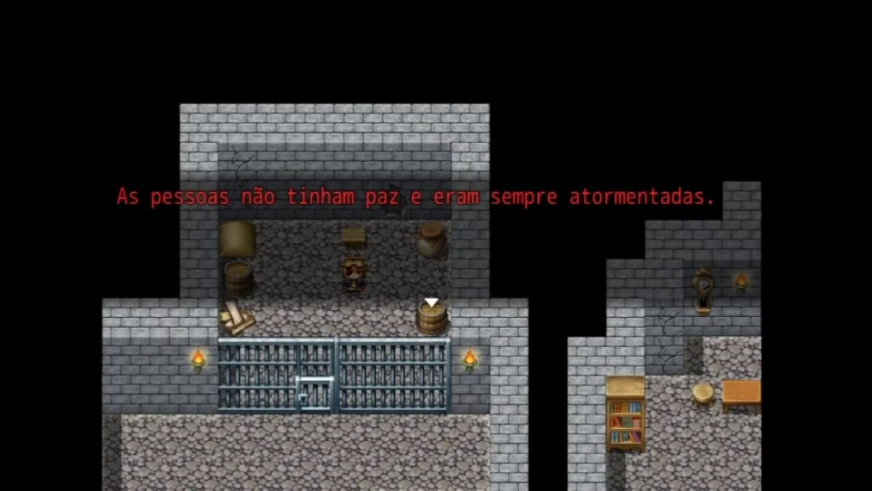
key(Return)
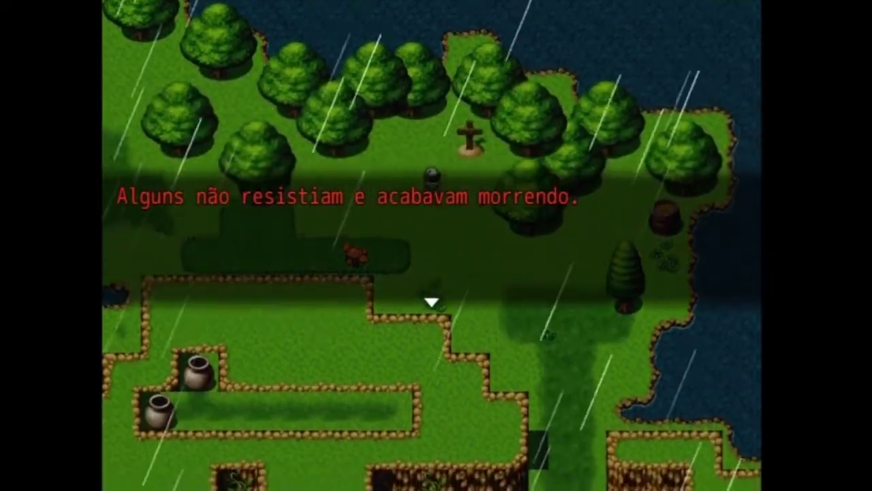
key(Return)
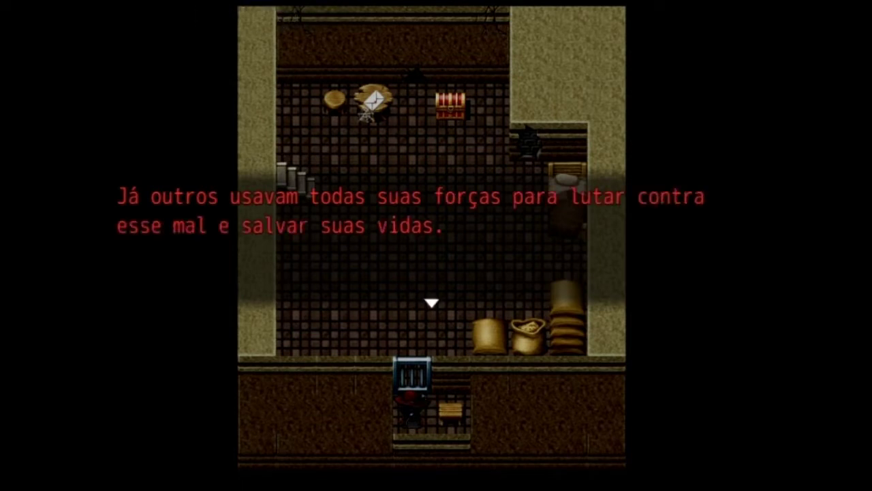
key(Return)
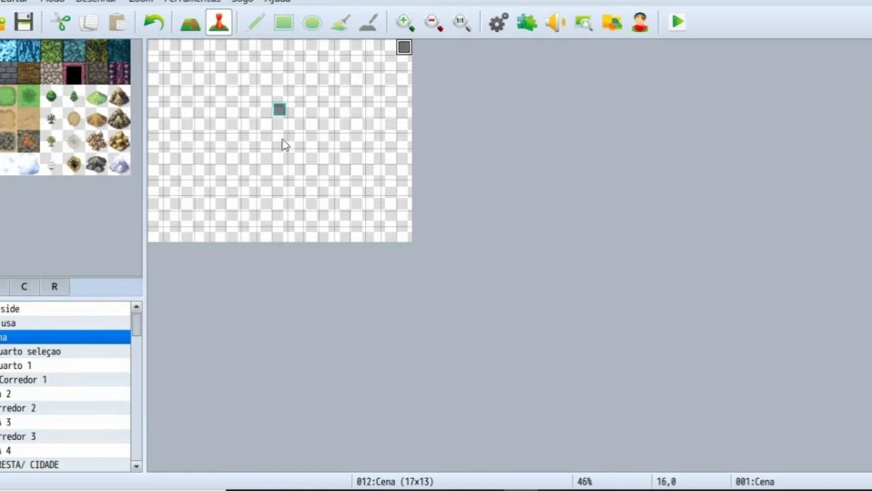
Step: Open the Cena map event for editing and view the sound choices for a new Reproduzir BGS command
right_click(408, 46)
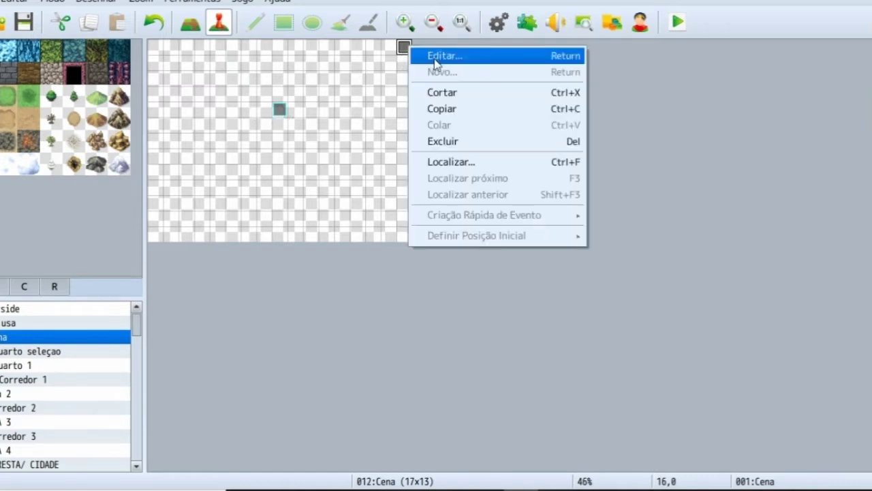
click(436, 59)
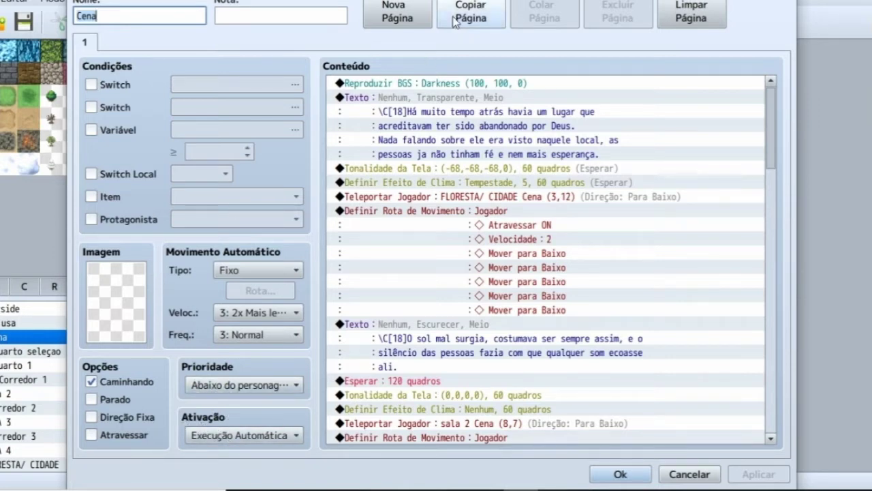
click(390, 85)
key(Insert)
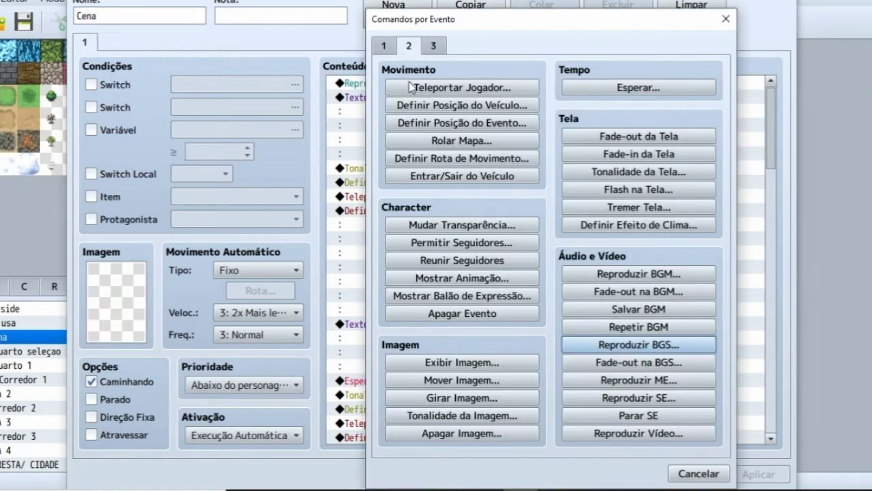
click(660, 351)
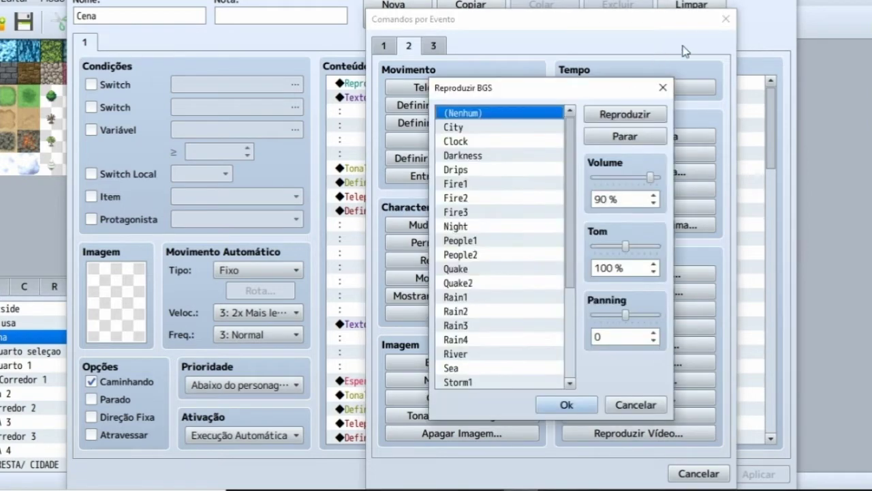
click(662, 87)
click(726, 19)
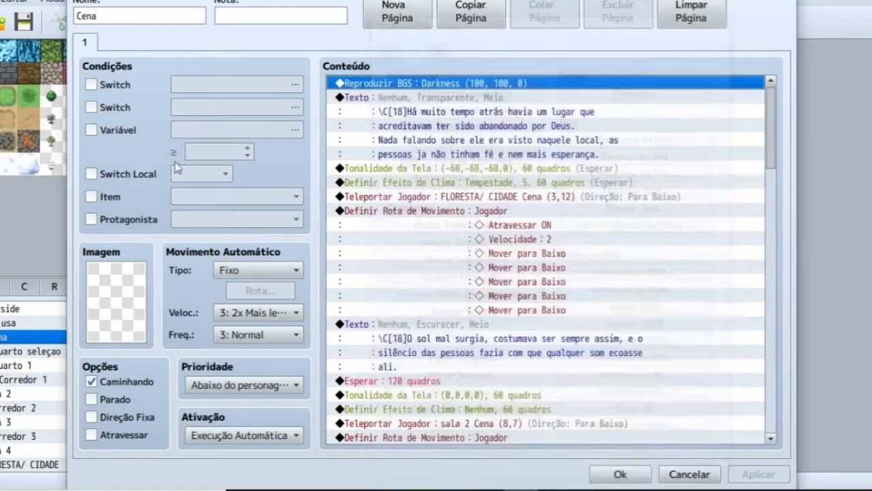
Step: Examine the settings of the event's existing Darkness background sound command without changing it
right_click(380, 84)
click(407, 112)
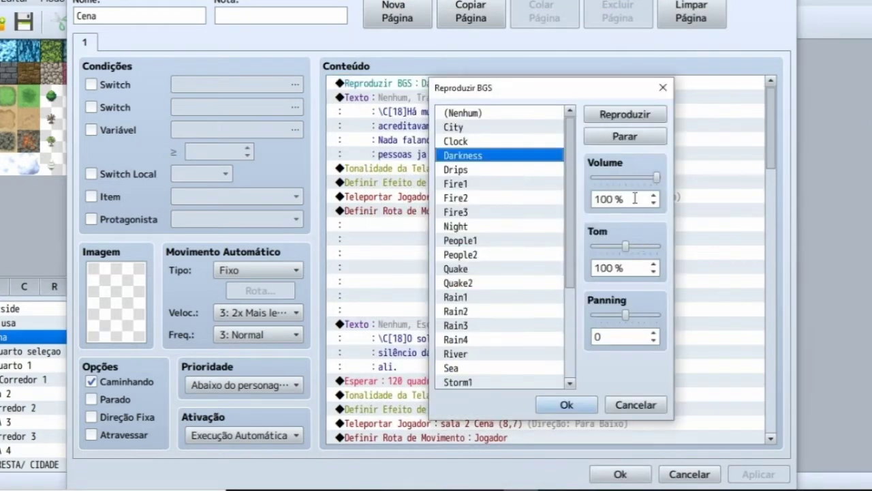
click(663, 87)
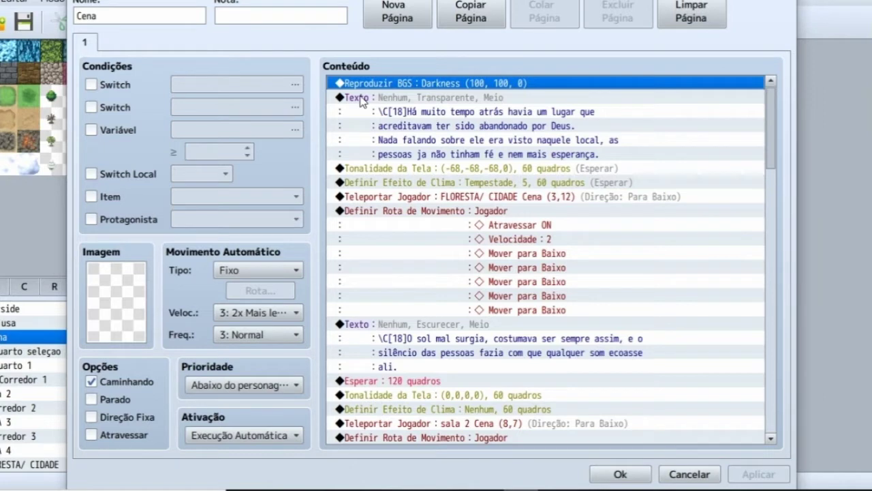
Step: Locate the Exibir Mensagem command among the available event commands, starting from the event's first text entry
click(361, 101)
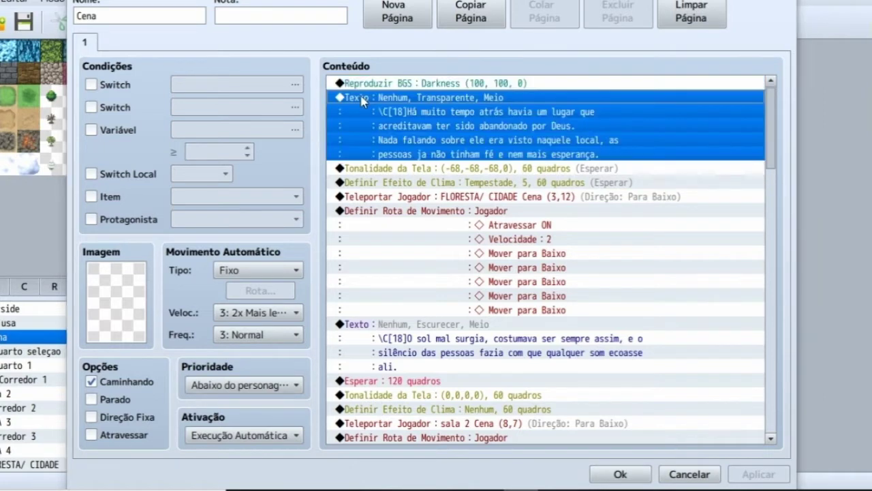
key(Insert)
click(384, 50)
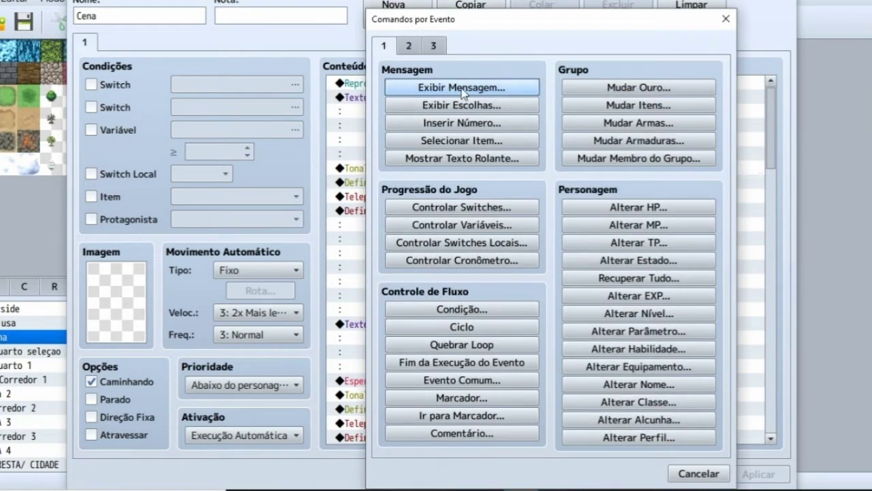
click(726, 19)
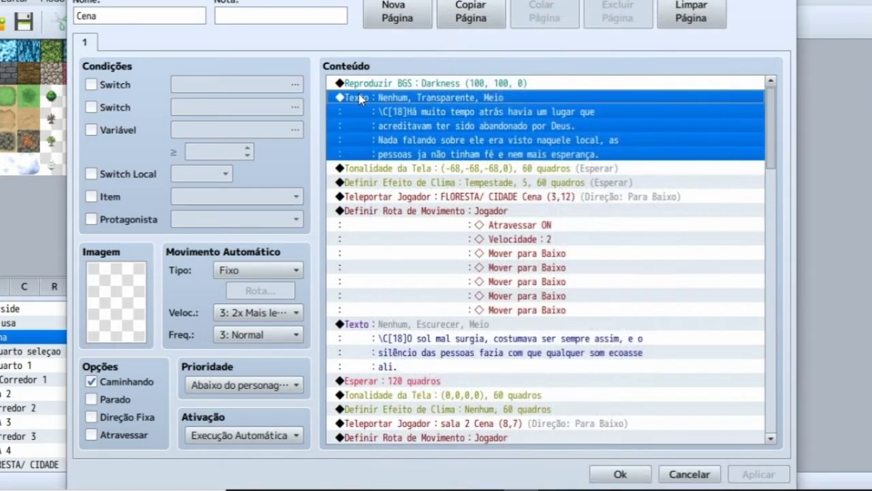
Step: Examine the first narration message's text, background and window position, and preview how it is displayed
right_click(360, 100)
click(409, 120)
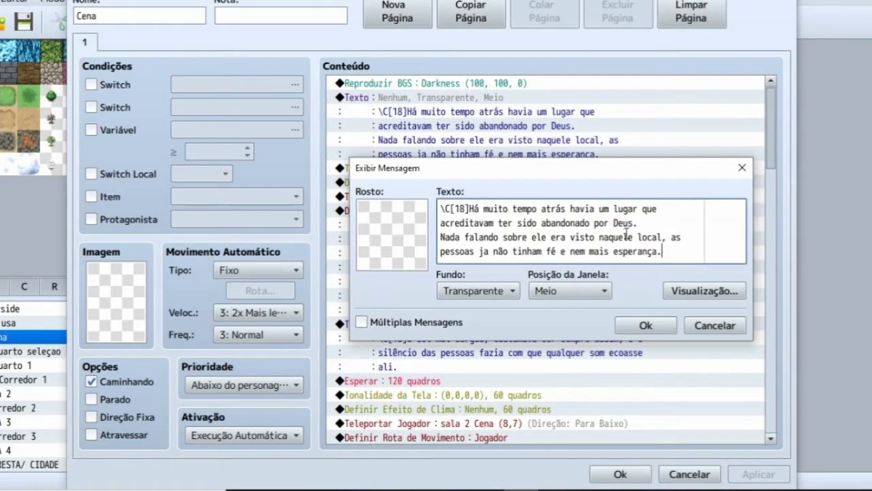
mouse_move(646, 233)
click(711, 290)
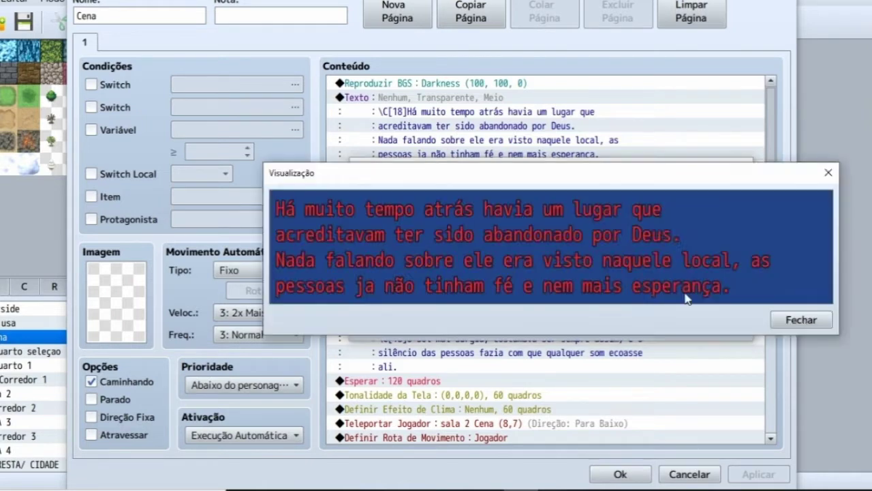
click(830, 175)
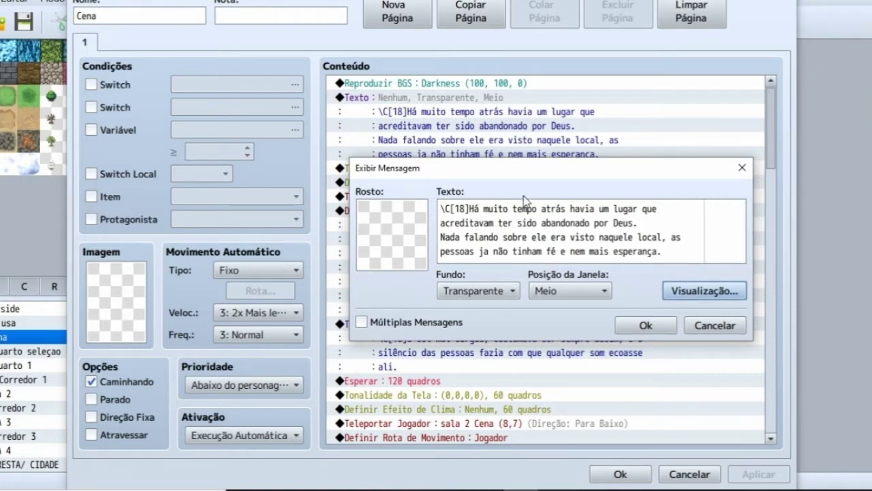
click(742, 167)
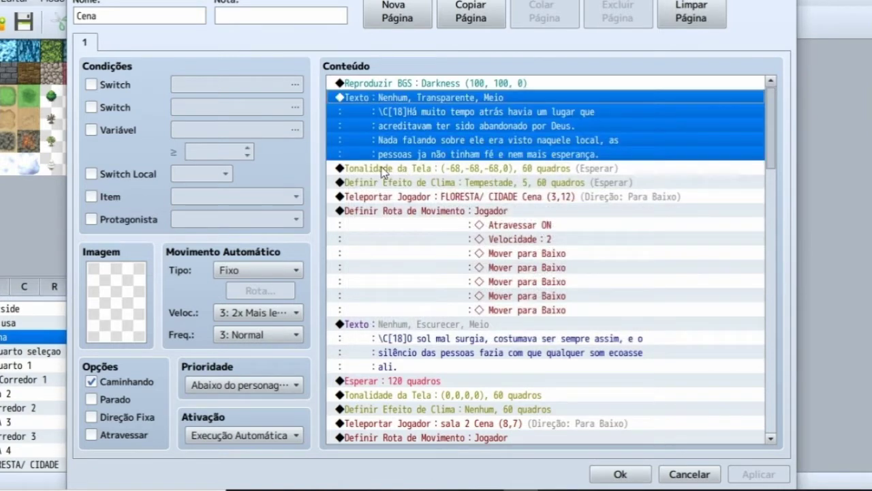
Step: Examine the first Tonalidade da Tela command with its Escura preset, and locate that command among the available event commands
right_click(383, 172)
click(419, 191)
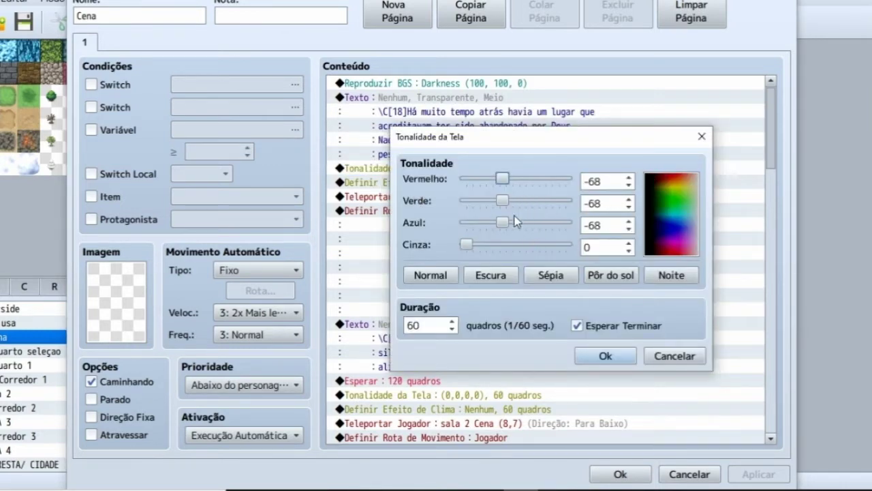
click(497, 284)
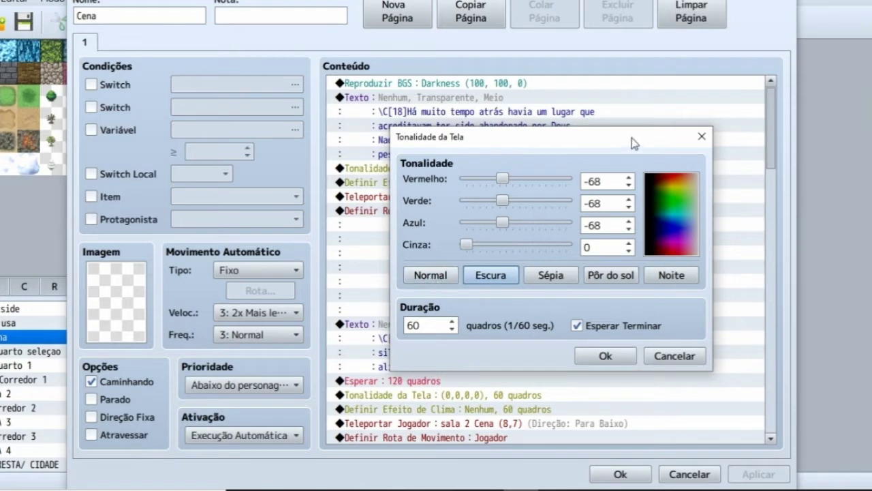
click(702, 137)
key(Insert)
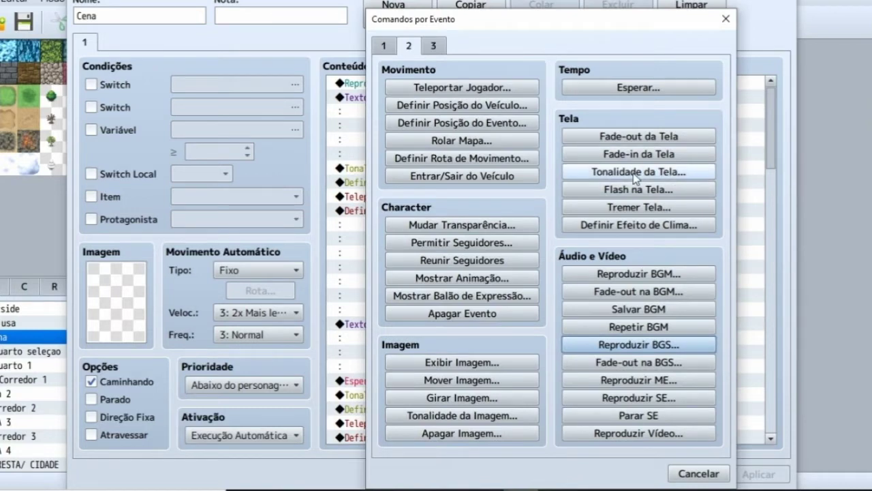
click(727, 20)
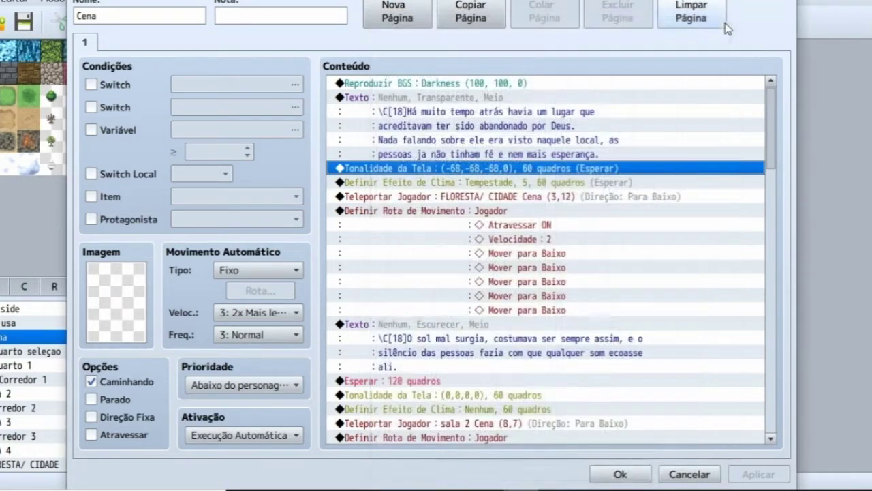
Step: Examine the Tempestade weather effect's settings and locate Definir Efeito de Clima among the available event commands
right_click(422, 185)
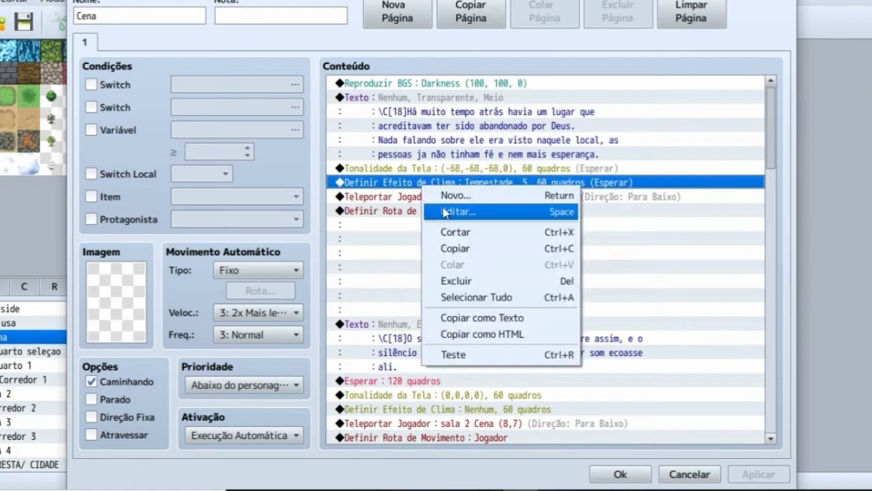
click(445, 213)
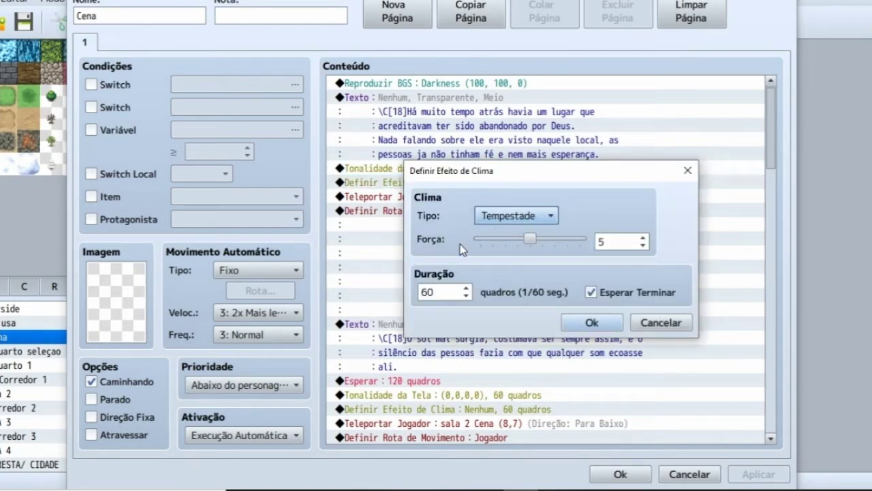
click(689, 172)
right_click(387, 184)
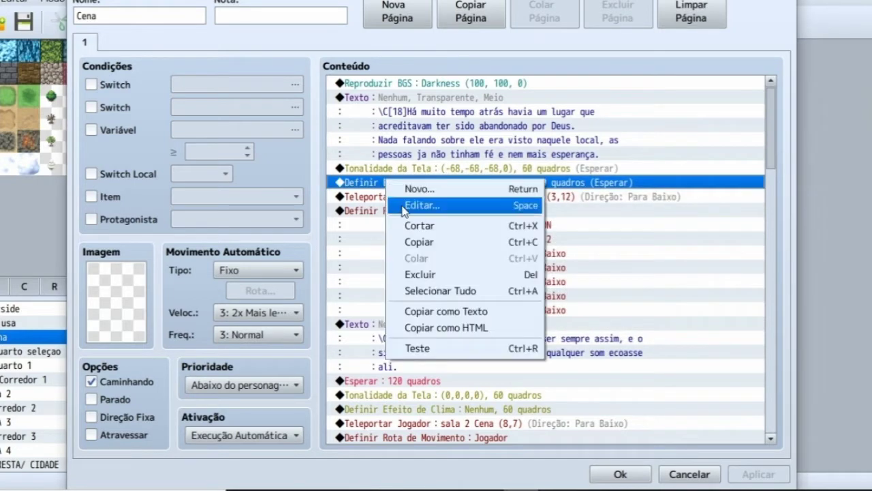
click(405, 215)
click(687, 171)
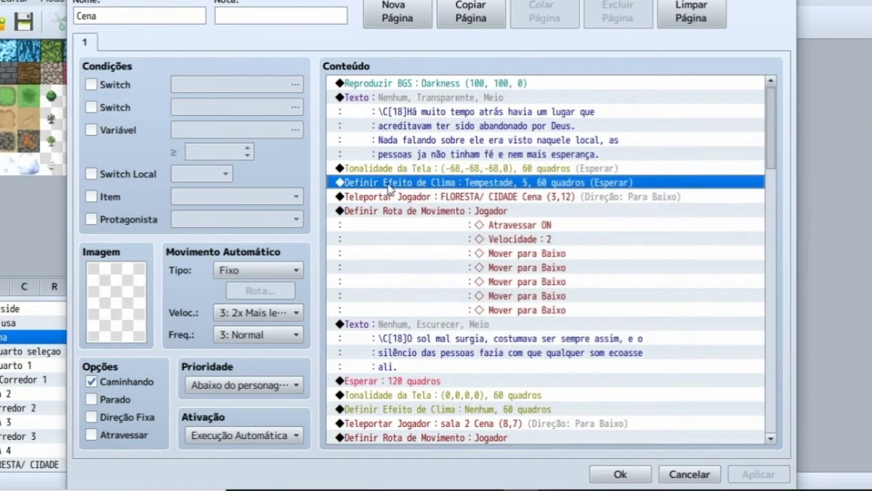
key(Insert)
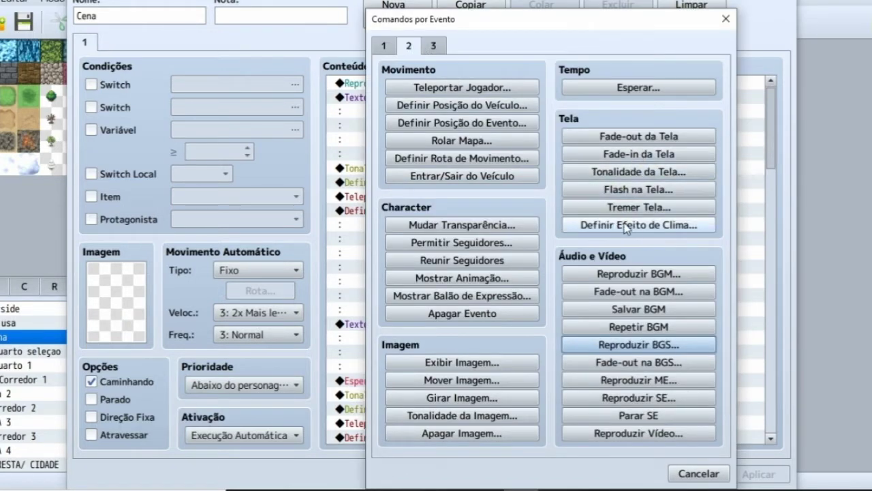
click(726, 19)
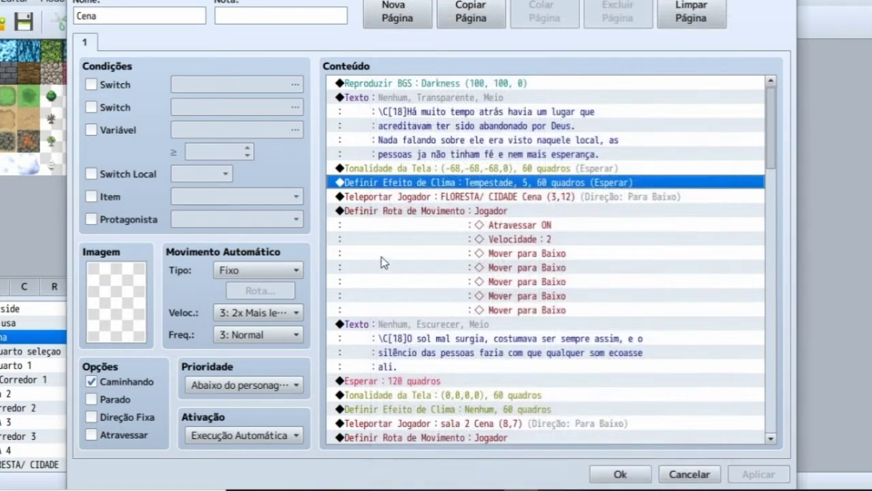
Step: Locate the Teleportar Jogador command and examine the destination settings of the existing teleport to FLORESTA/ CIDADE Cena
click(420, 197)
key(Insert)
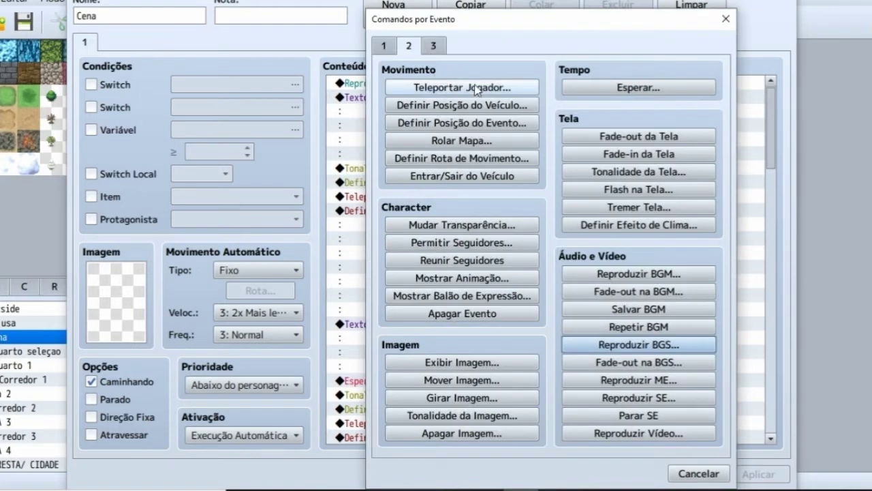
click(726, 19)
right_click(484, 198)
click(513, 226)
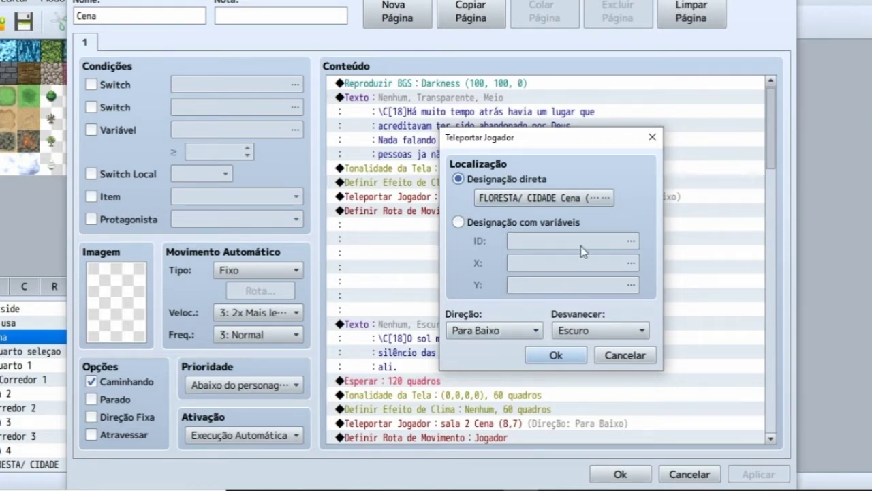
click(652, 137)
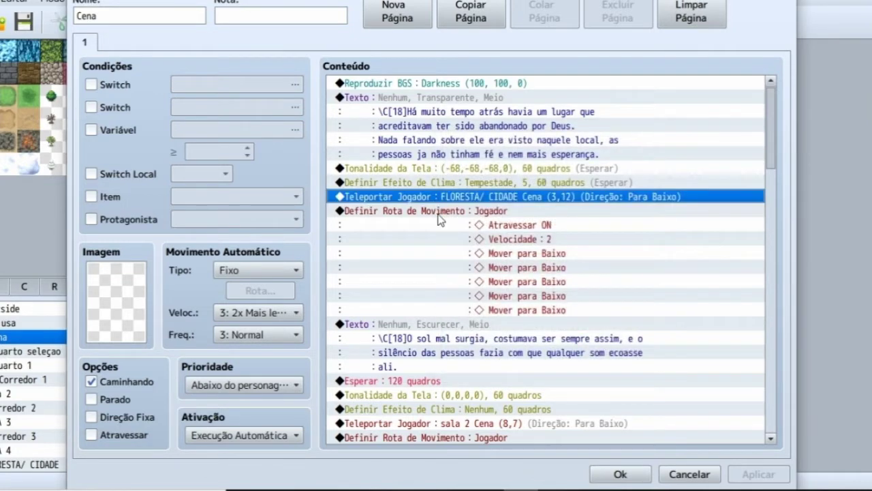
Step: Locate the Definir Rota de Movimento command and open the player's first existing movement route for viewing
right_click(381, 213)
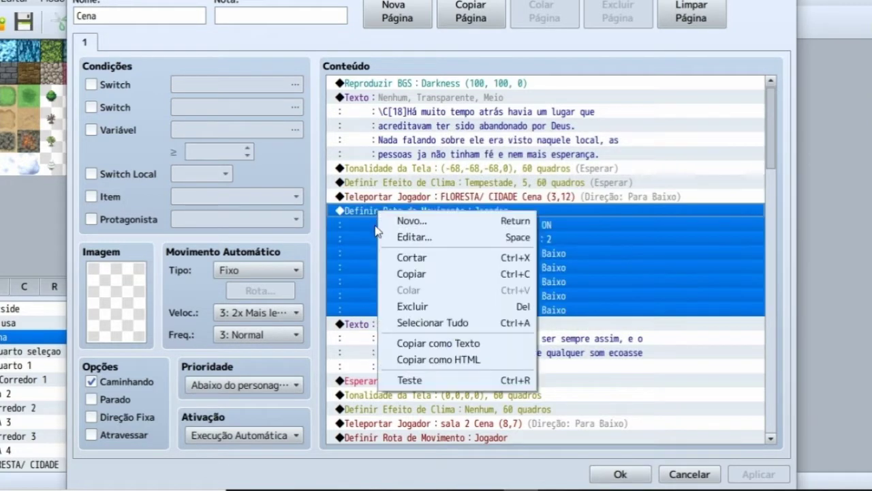
click(411, 220)
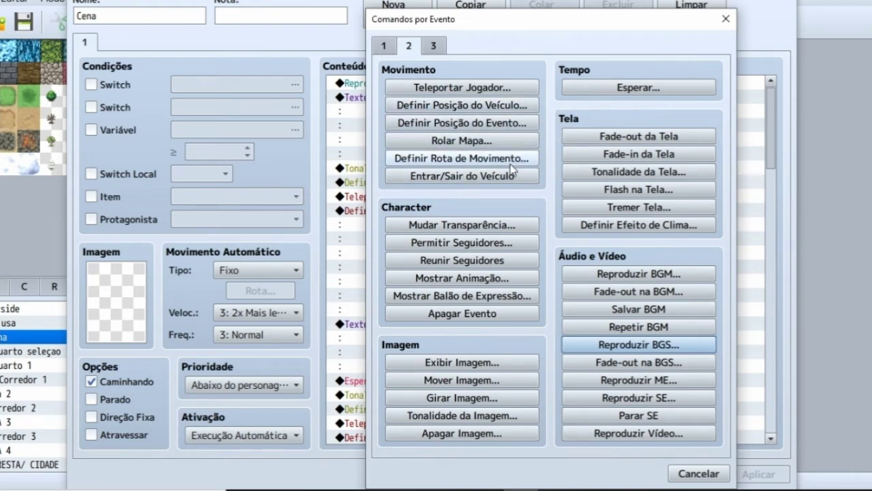
click(725, 19)
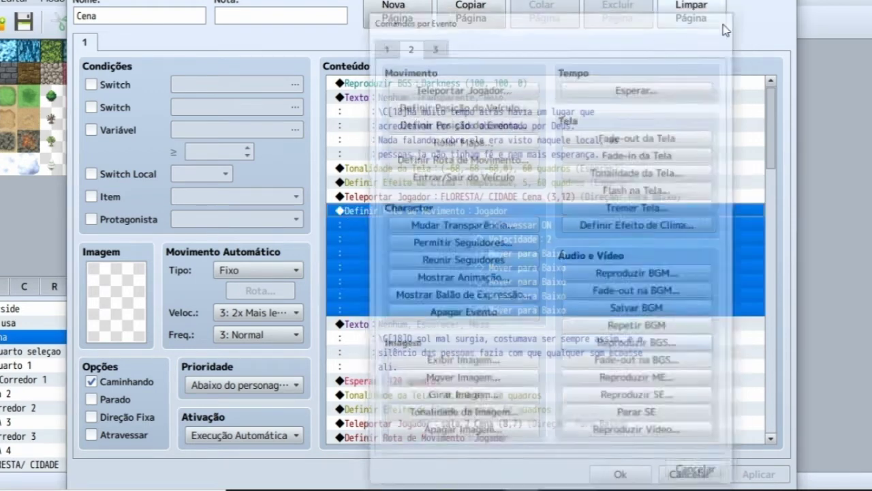
right_click(416, 211)
click(480, 238)
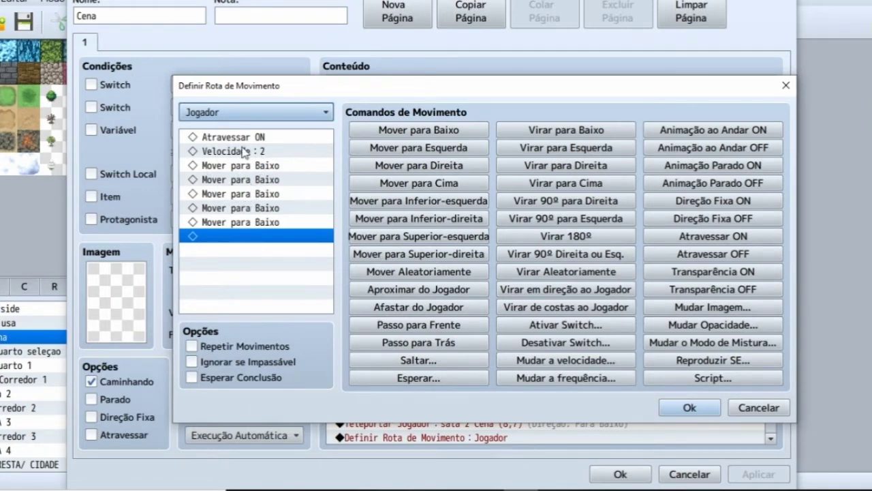
Step: Close the movement route and examine the message settings of the Texto command beginning "O sol mal surgia"
click(786, 86)
scroll(368, 318, down, 1)
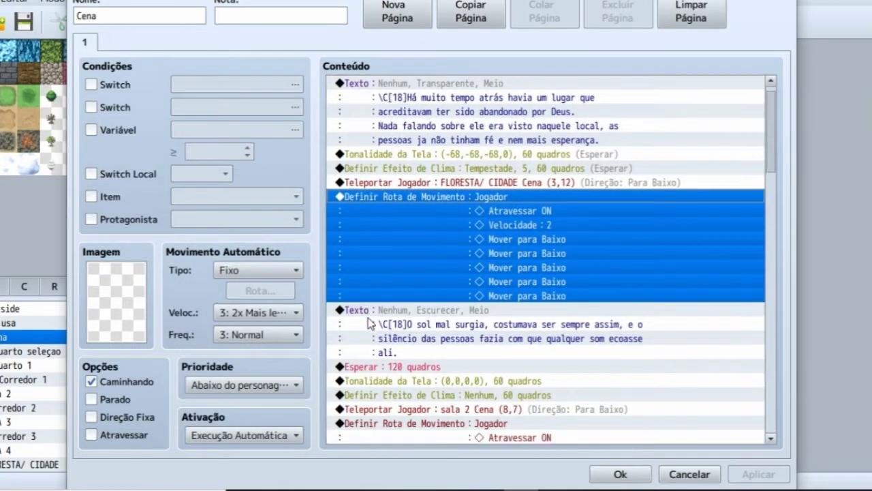
scroll(368, 317, down, 1)
click(367, 303)
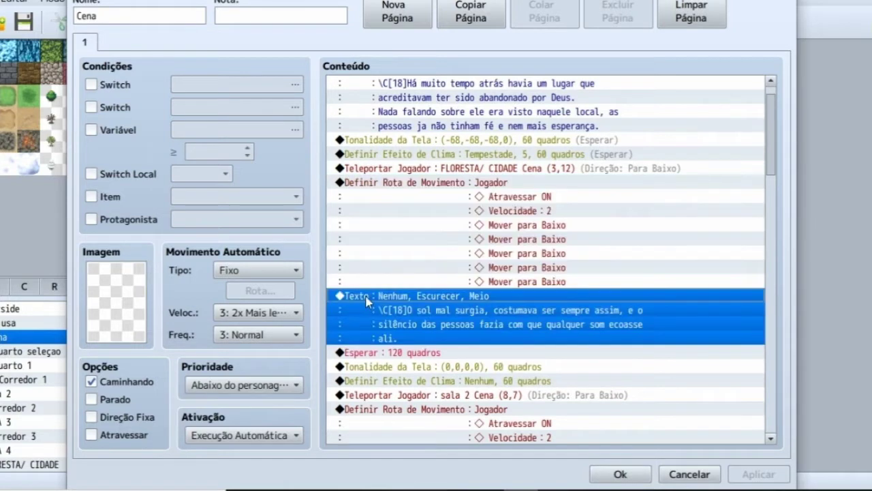
scroll(490, 323, down, 1)
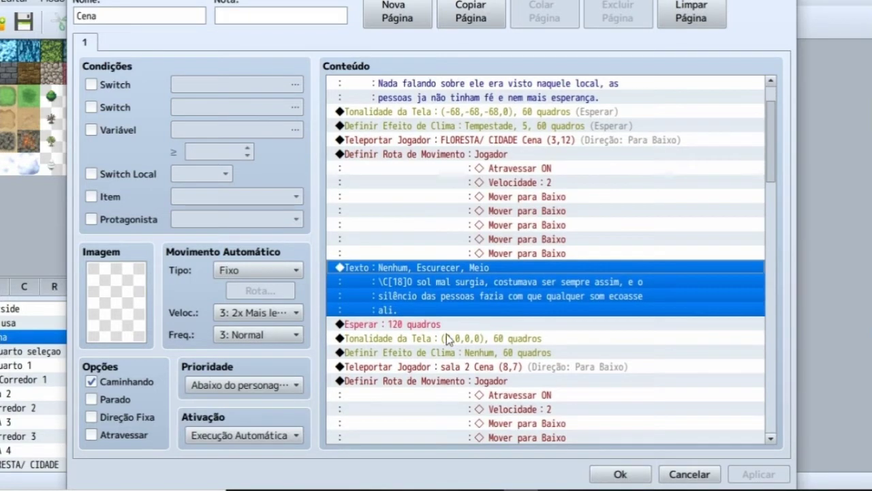
right_click(360, 271)
click(388, 293)
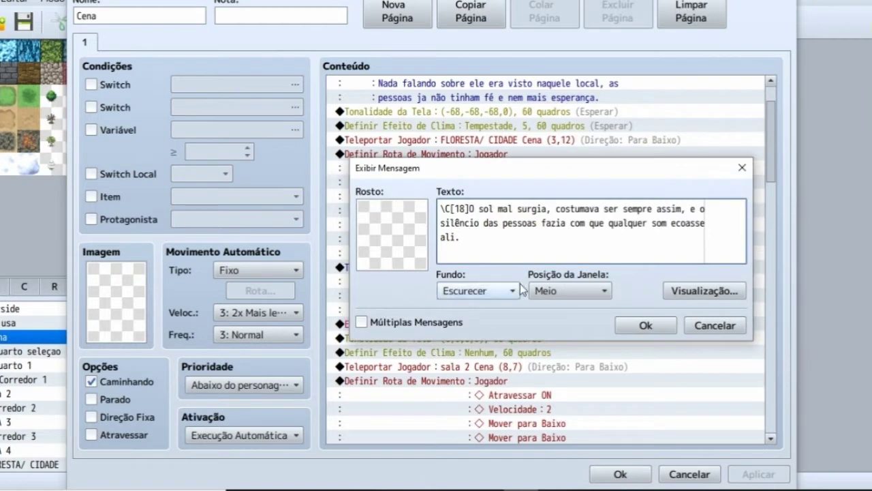
click(743, 167)
Step: Select the Esperar command after that message and locate Esperar among the available event commands
scroll(378, 321, down, 1)
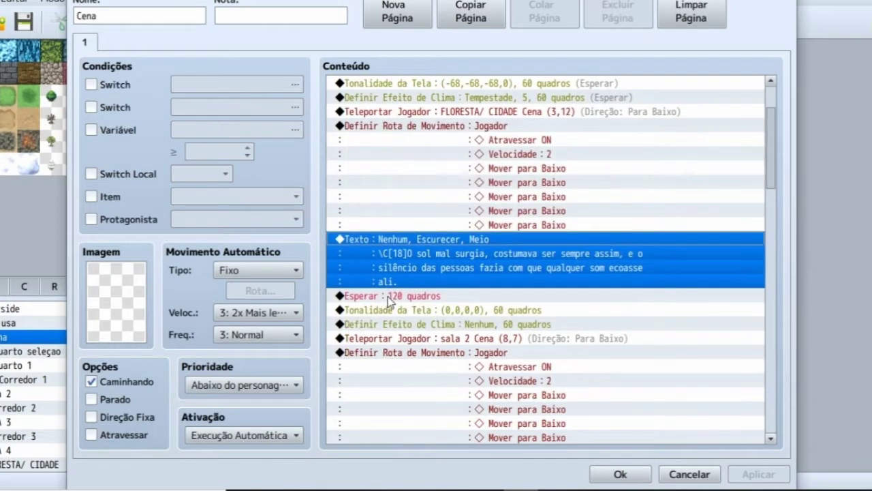
click(393, 301)
key(Insert)
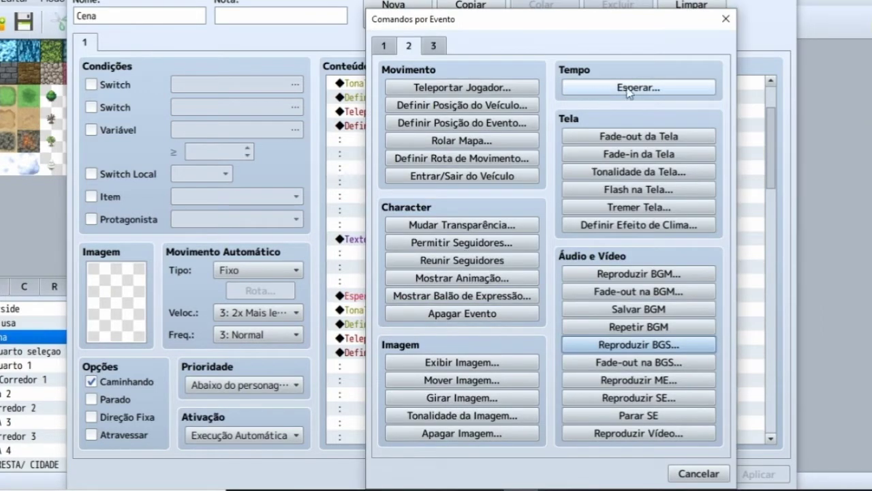
click(726, 19)
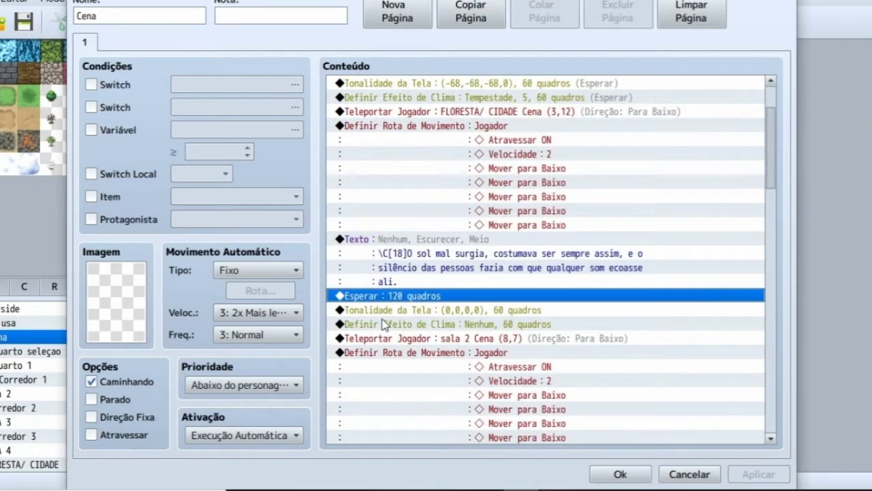
Step: Review the screen tone, weather, sala 2 Cena teleport and player movement route commands that follow the first wait
scroll(414, 310, down, 1)
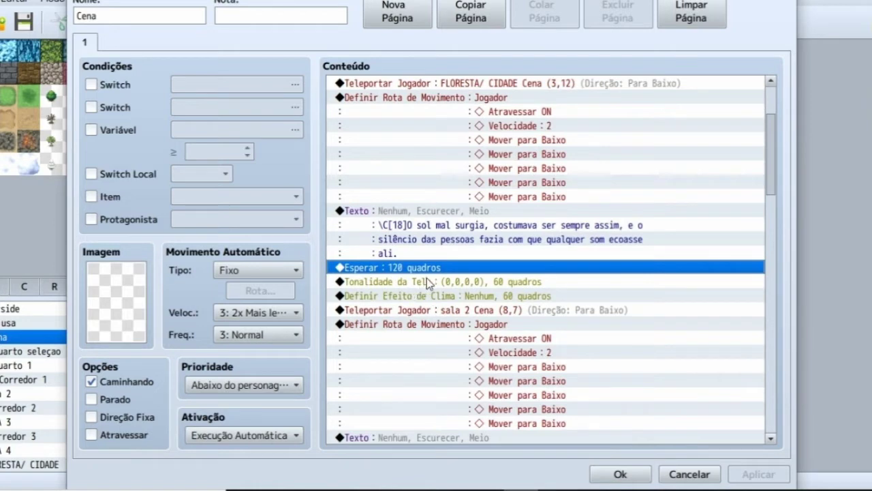
click(424, 282)
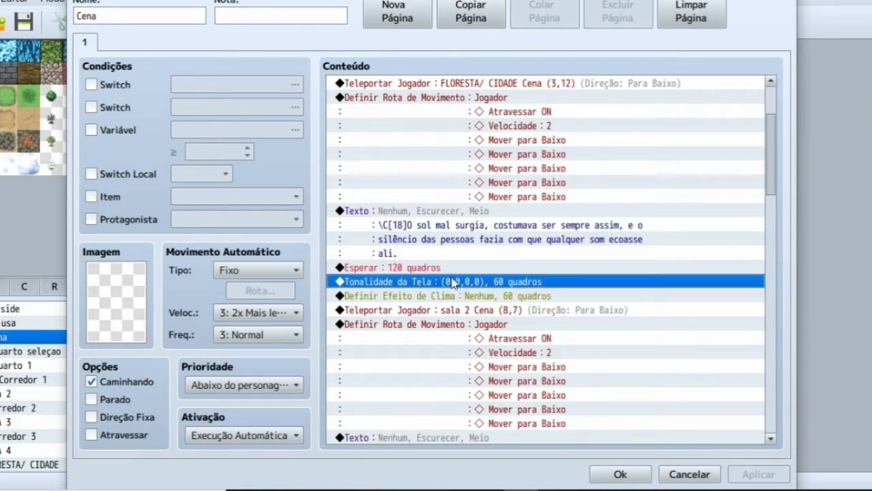
scroll(519, 308, down, 1)
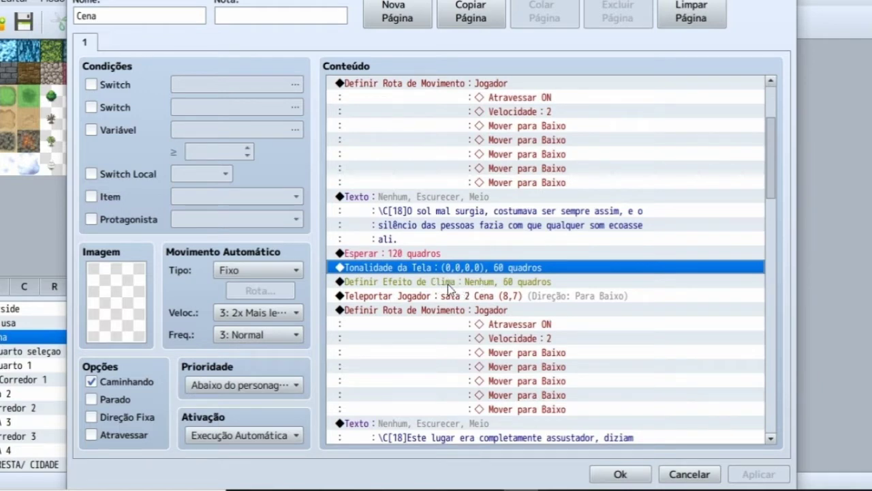
scroll(448, 288, down, 2)
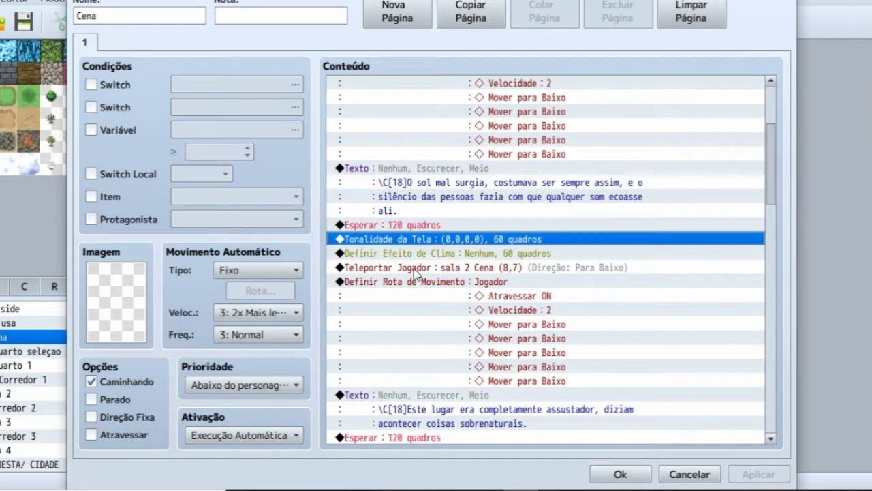
scroll(416, 273, down, 1)
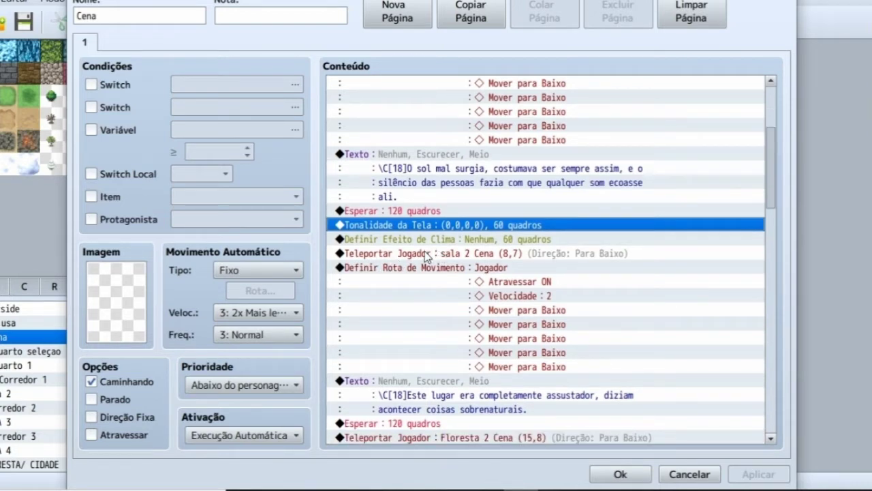
scroll(451, 273, down, 1)
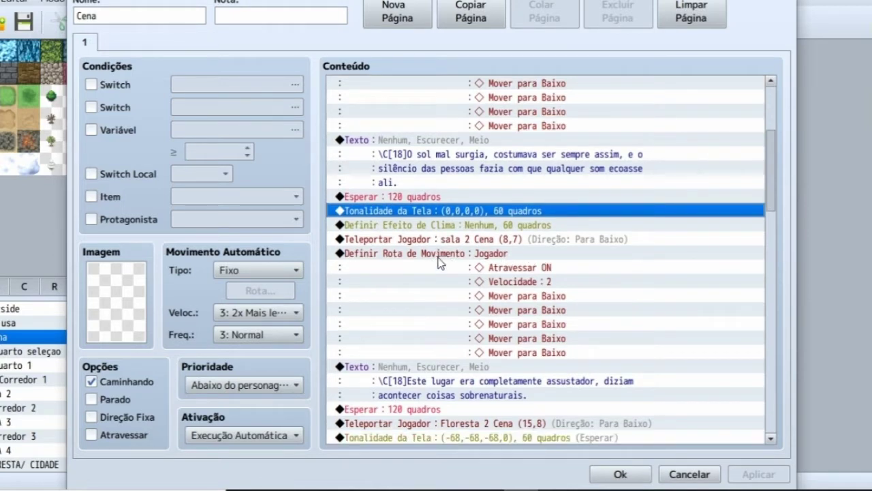
click(413, 256)
right_click(409, 253)
click(398, 262)
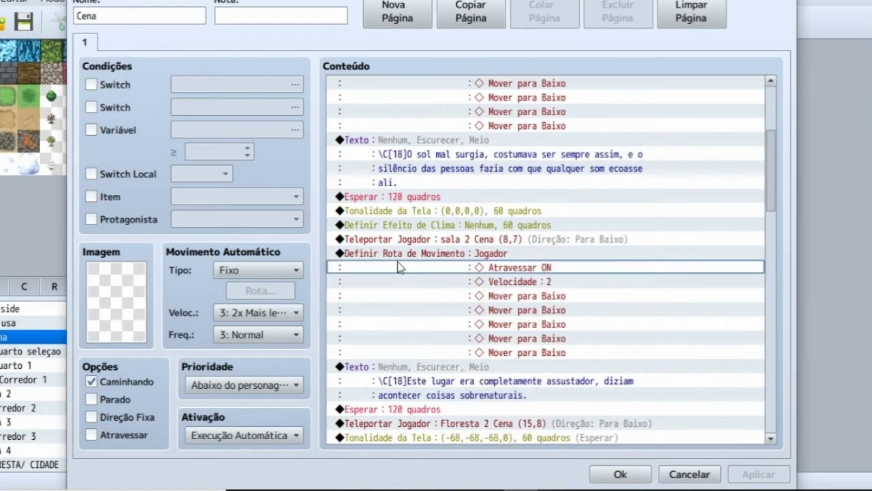
scroll(426, 276, down, 1)
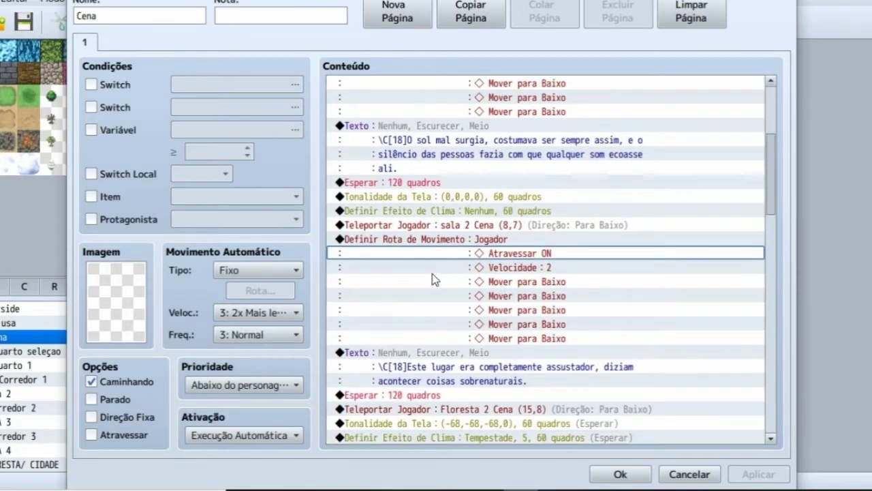
Step: Review the "Este lugar era completamente assustador" message, its wait, and the Floresta 2 Cena (15,8) teleport with its tone and weather commands
scroll(432, 274, down, 4)
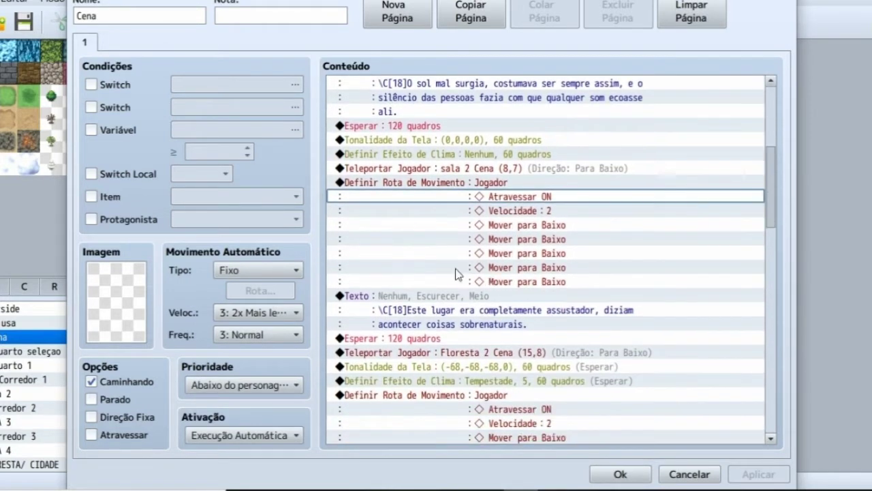
scroll(388, 266, down, 2)
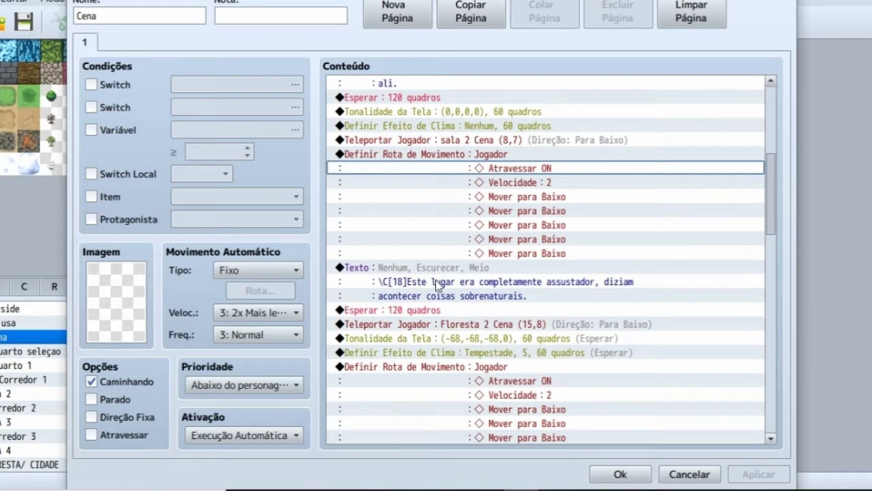
scroll(436, 285, down, 1)
scroll(416, 293, down, 2)
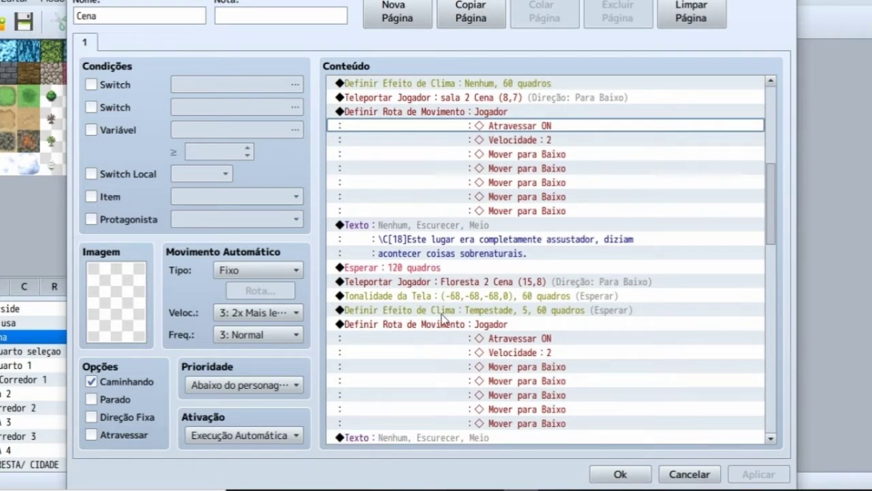
scroll(455, 296, down, 2)
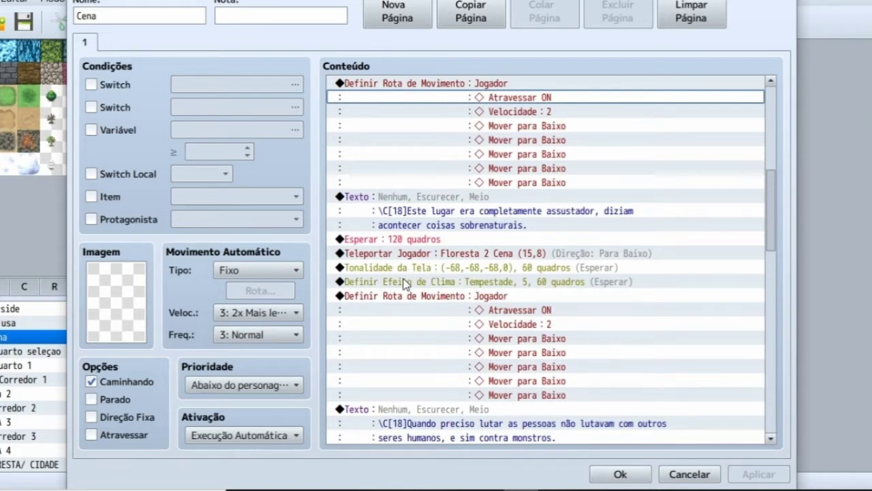
scroll(405, 283, down, 2)
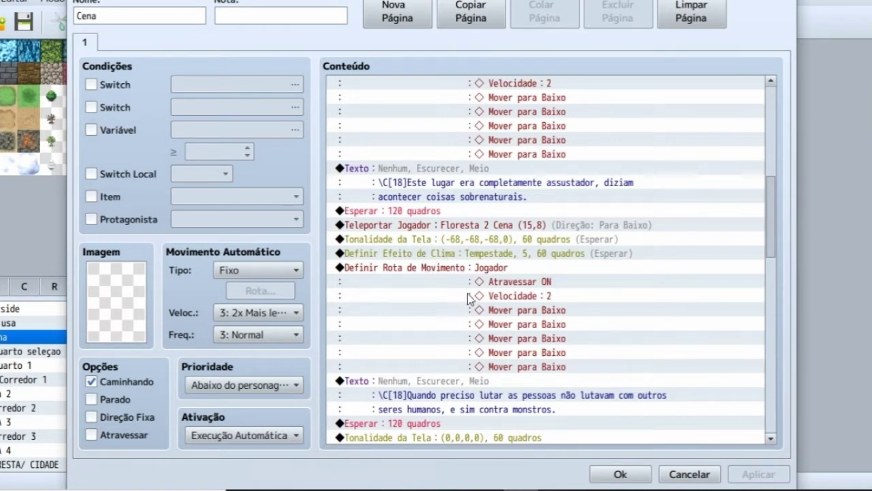
Step: Select the player's movement route after the Floresta 2 Cena (15,8) teleport and view the available event commands
click(399, 267)
key(Insert)
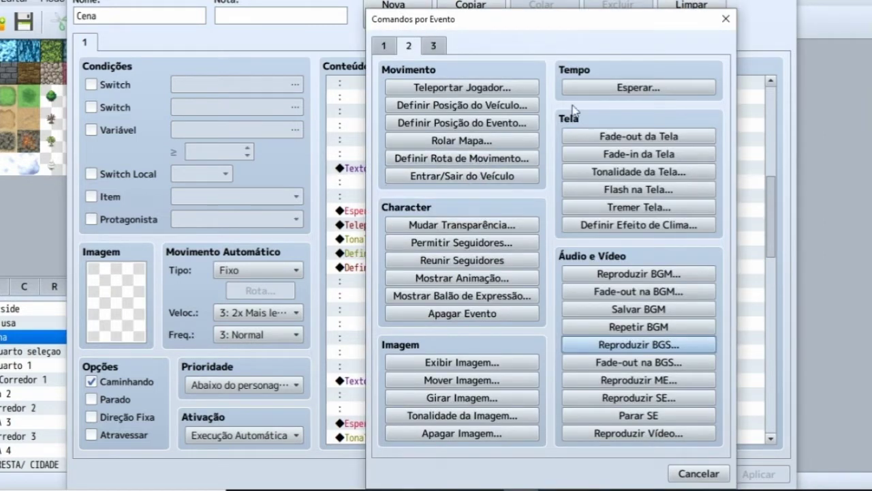
click(726, 19)
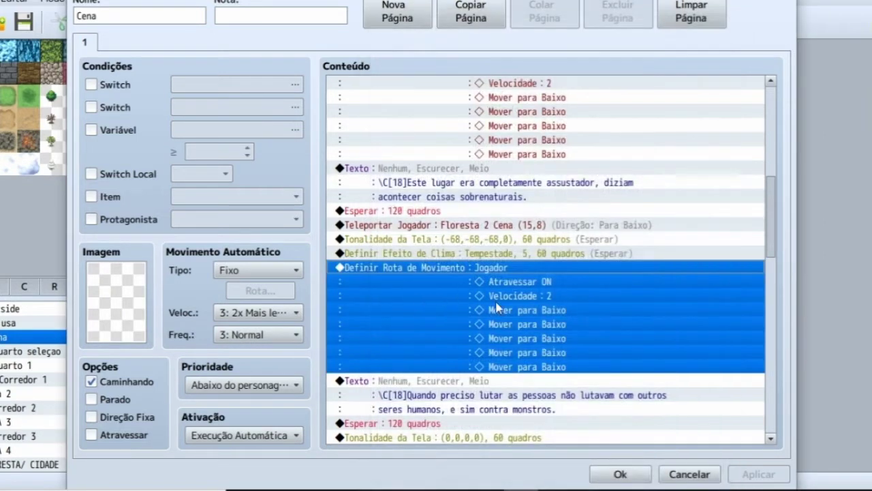
Step: Review the "Quando preciso lutar" message and the wait, tone, weather and CASA FLORESTA Cena (17,9) teleport commands after it
scroll(473, 344, down, 1)
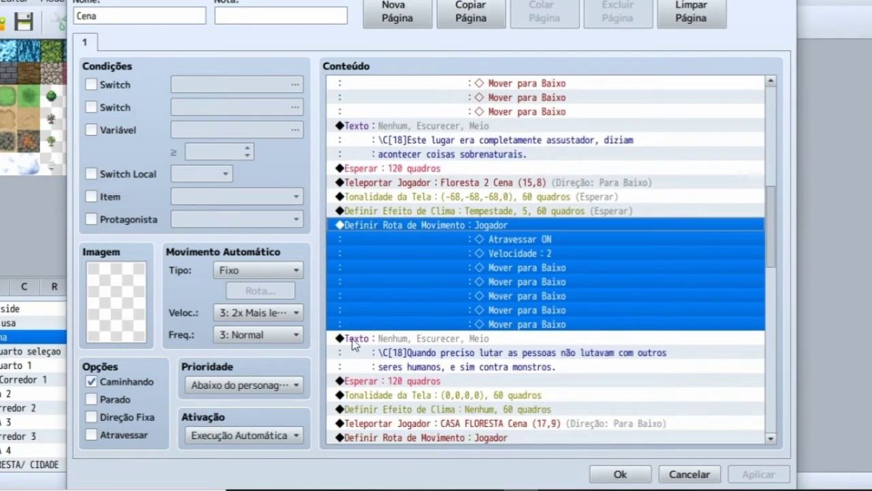
click(353, 345)
scroll(353, 344, down, 1)
scroll(398, 305, down, 1)
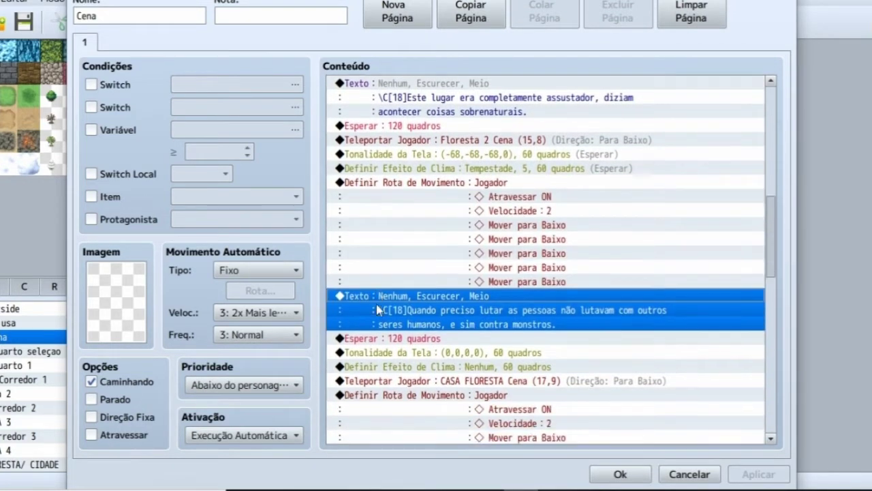
click(407, 324)
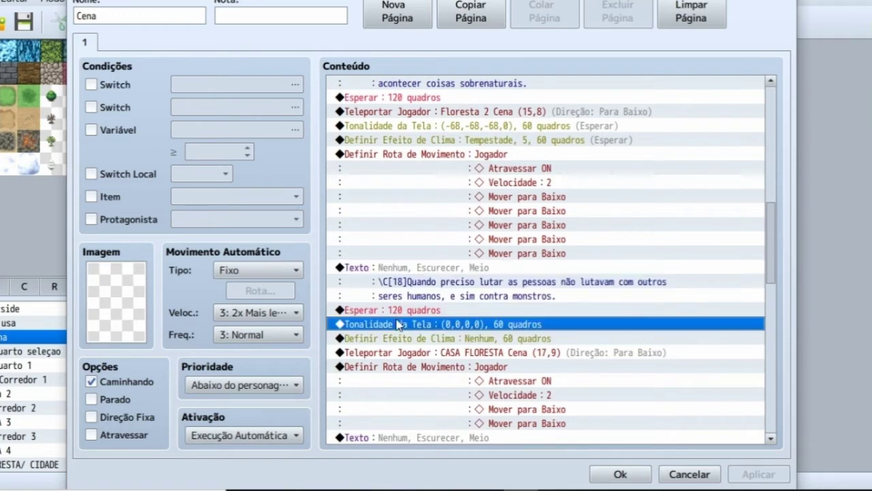
scroll(444, 338, down, 1)
click(472, 311)
scroll(471, 311, down, 1)
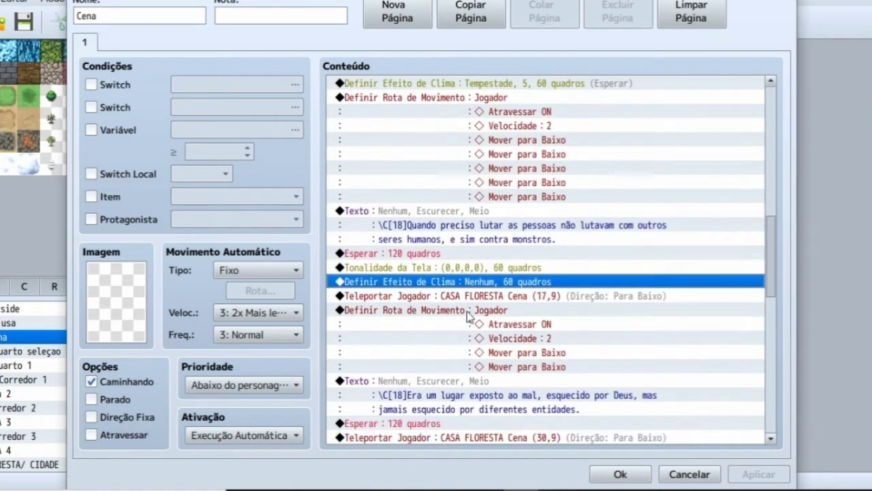
scroll(429, 294, down, 1)
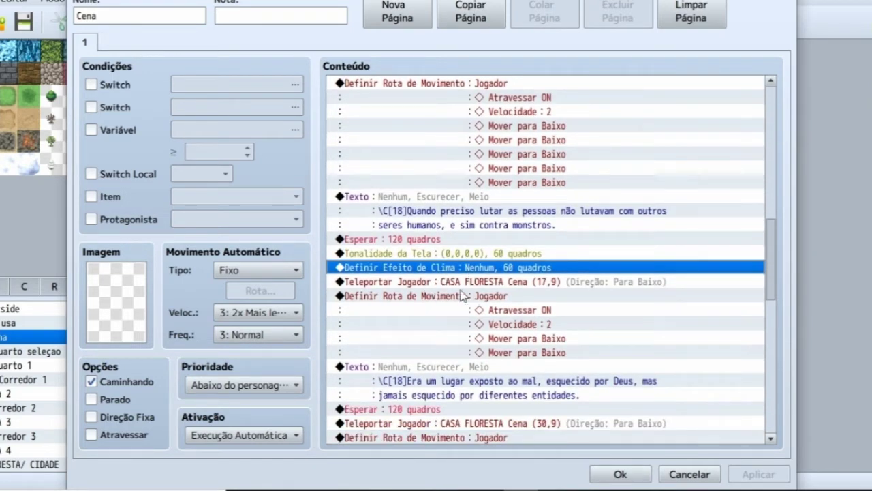
click(454, 283)
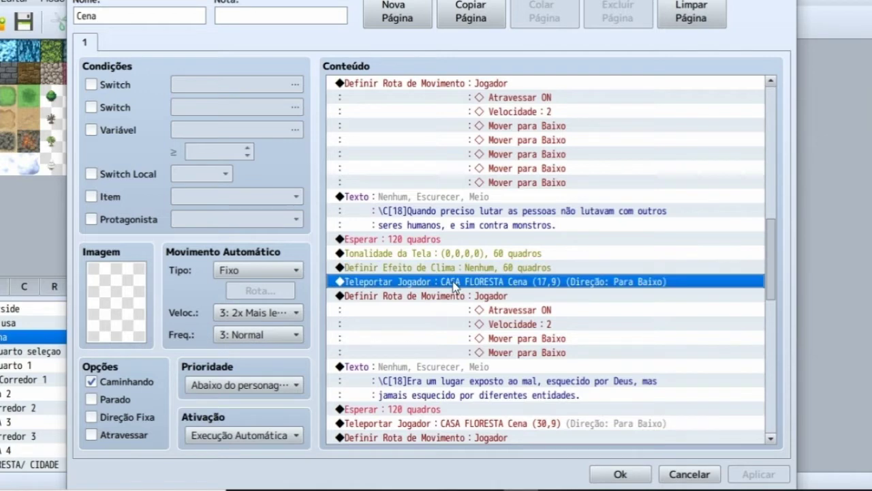
scroll(446, 286, down, 1)
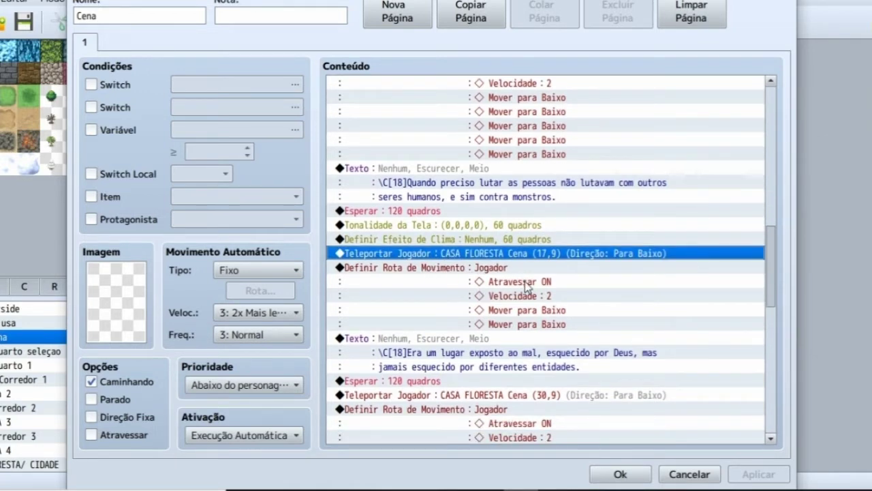
Step: Examine the player's movement route that follows the CASA FLORESTA Cena (17,9) teleport
click(449, 273)
right_click(451, 271)
click(463, 295)
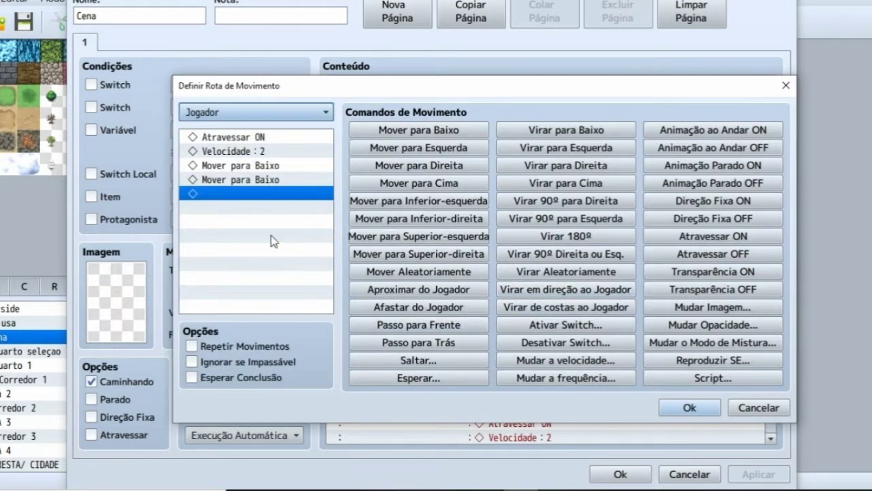
click(785, 94)
Step: Review the "Era um lugar exposto ao mal" message, its wait, and the CASA FLORESTA Cena (30,9) teleport with its movement route
scroll(388, 293, down, 1)
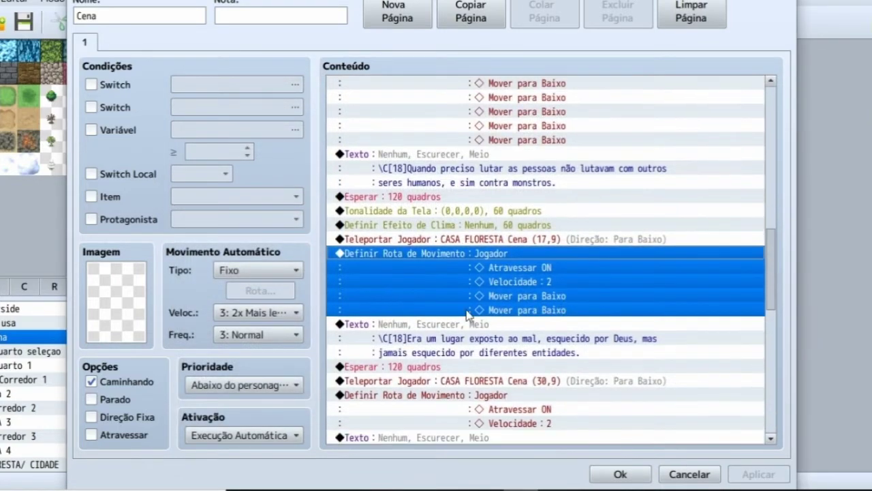
scroll(398, 321, down, 3)
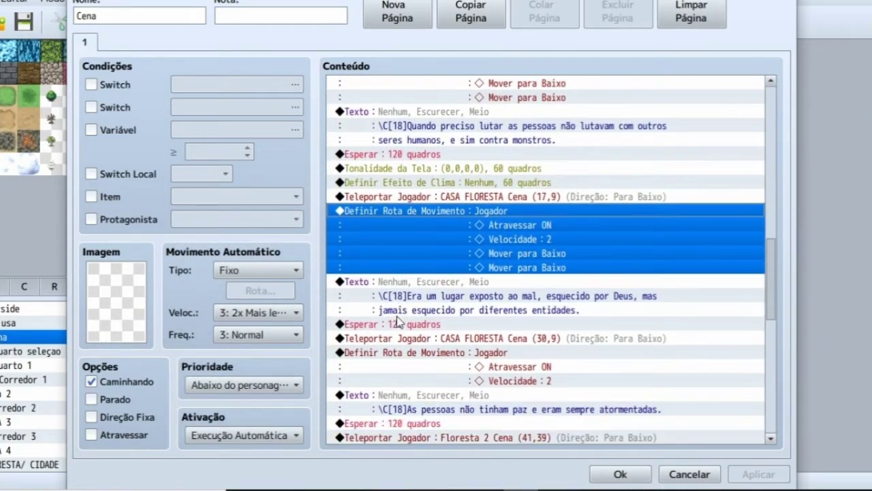
click(368, 282)
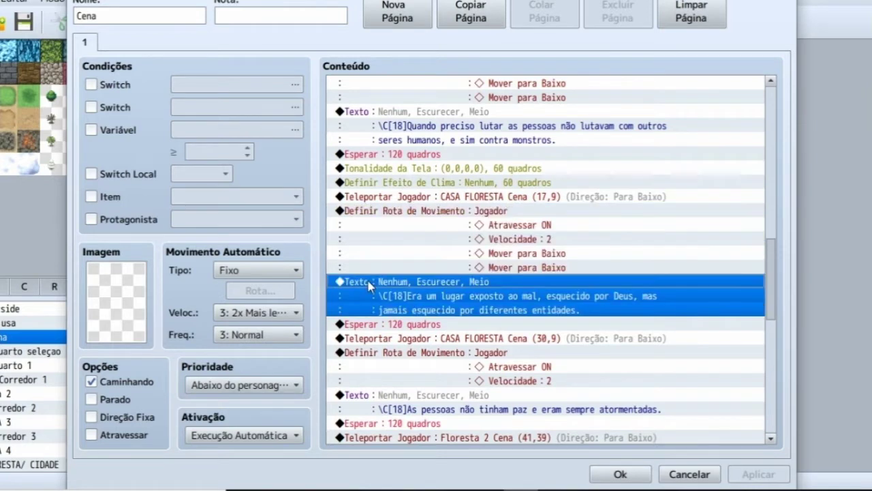
scroll(368, 283, down, 4)
scroll(378, 284, down, 1)
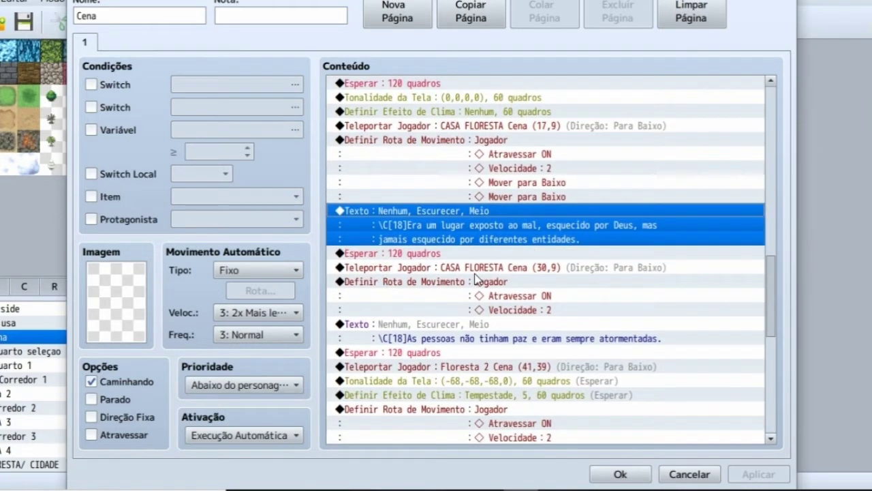
scroll(469, 281, down, 2)
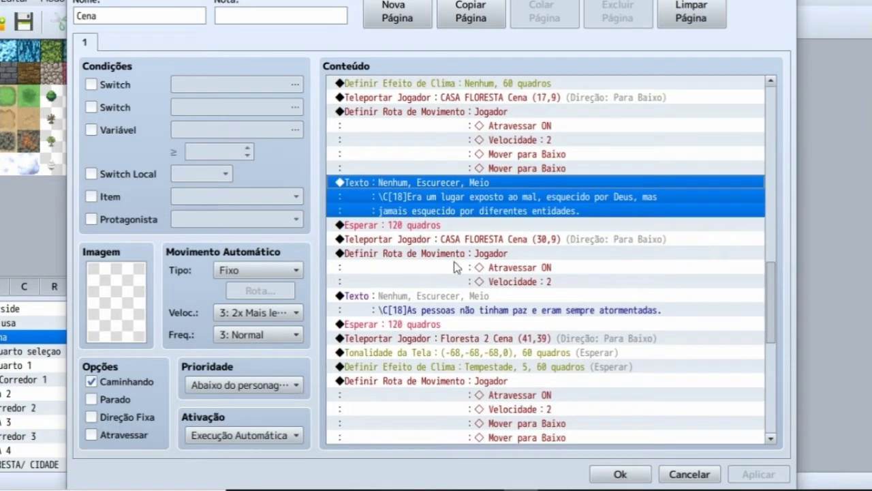
Step: Inspect the map destination of the CASA FLORESTA Cena (17,9) player teleport without changing it
scroll(514, 133, up, 3)
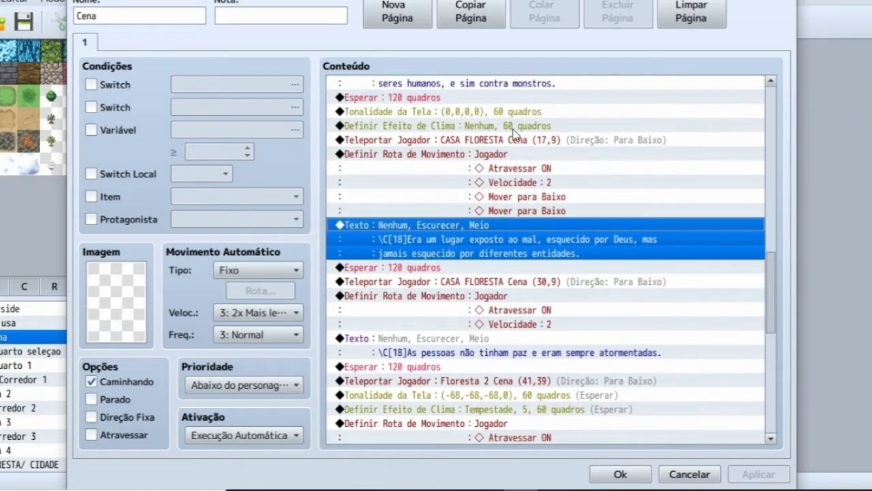
right_click(444, 143)
click(474, 172)
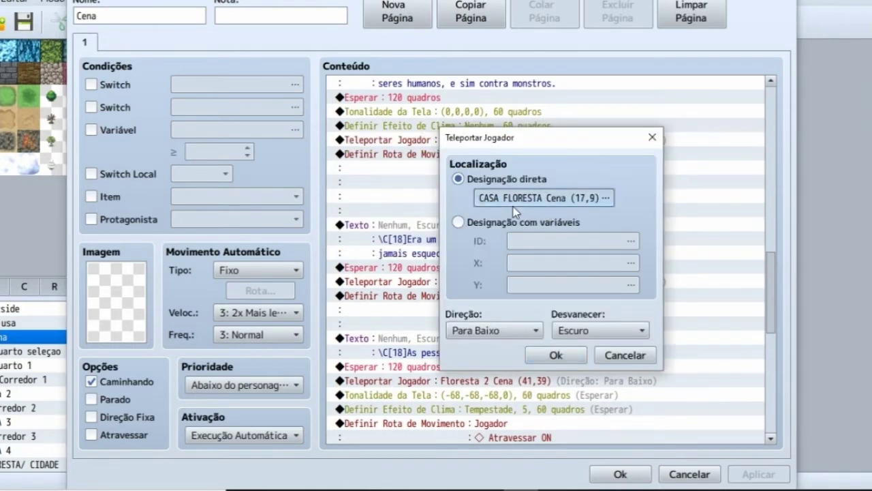
click(514, 204)
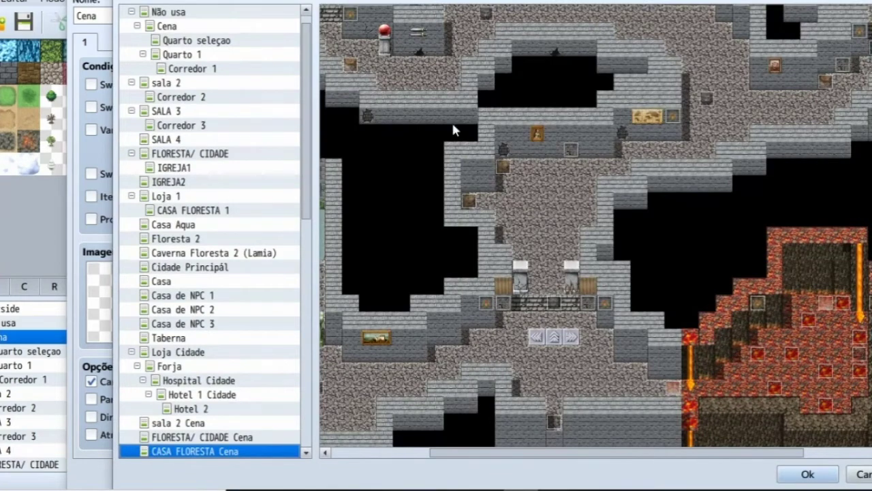
scroll(470, 137, up, 10)
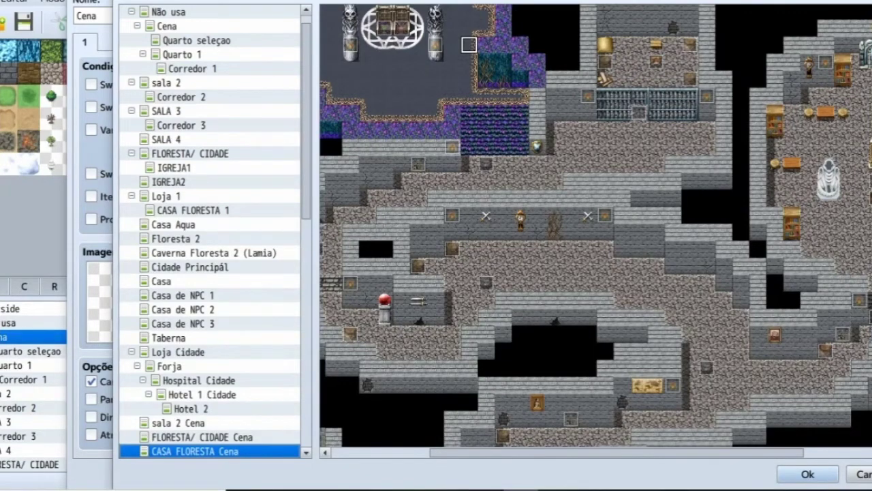
double_click(469, 44)
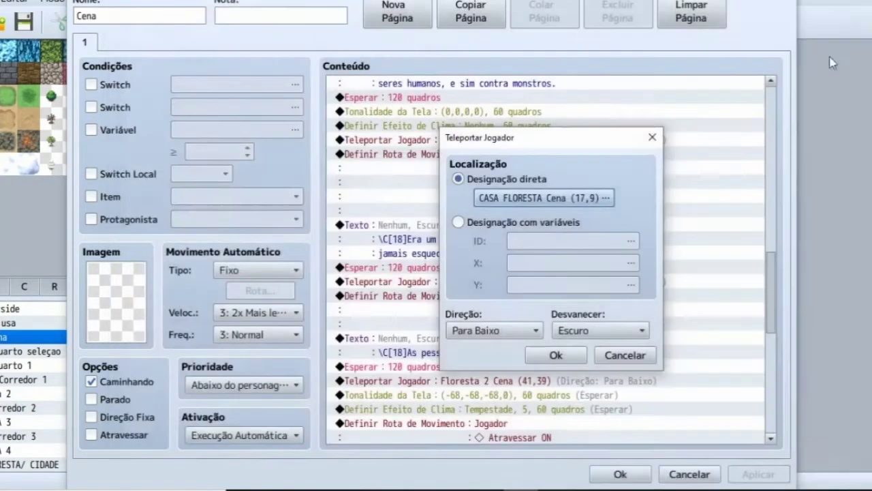
click(652, 137)
Step: Inspect the map destination of the CASA FLORESTA Cena (30,9) player teleport without changing it
scroll(415, 195, down, 2)
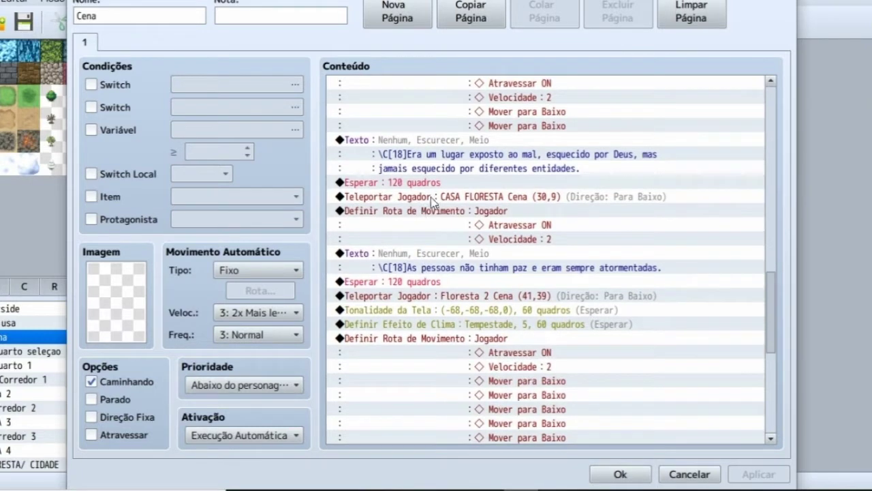
right_click(440, 198)
click(477, 220)
click(572, 198)
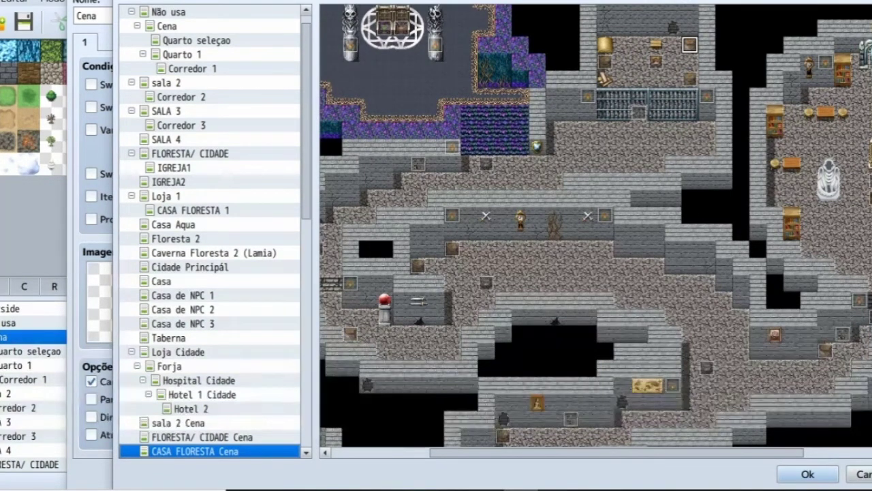
double_click(690, 45)
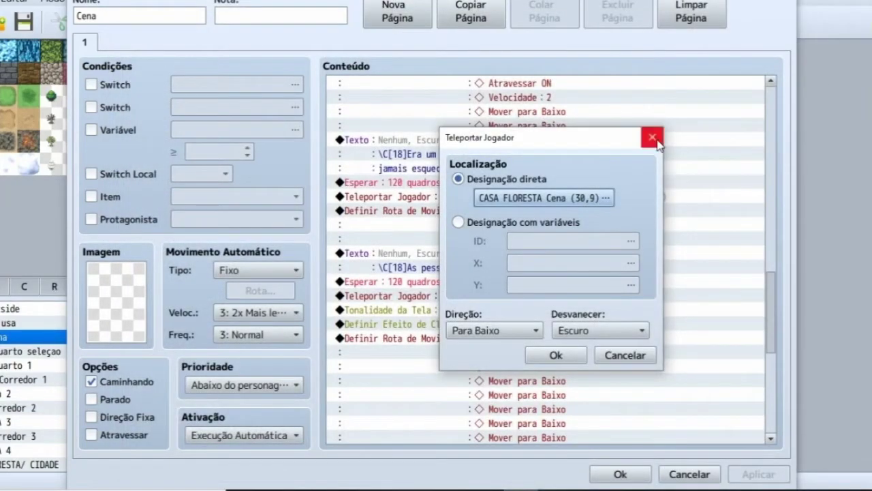
click(652, 136)
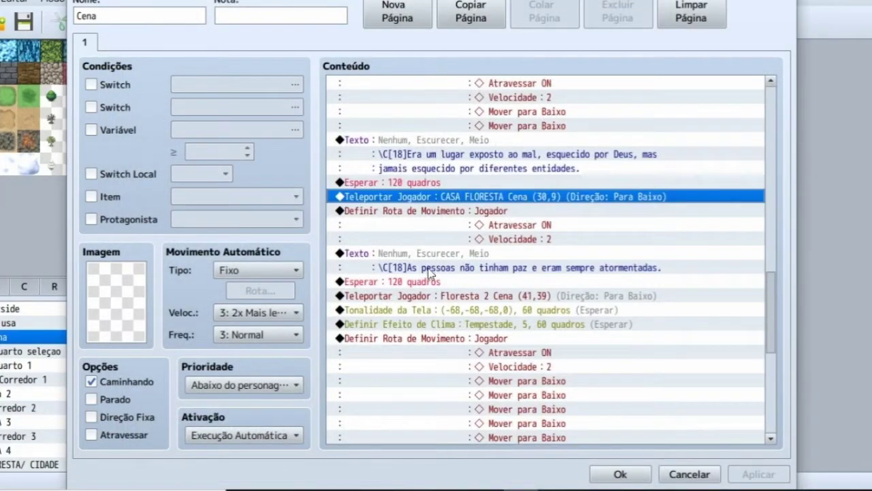
Step: Review the "As pessoas não tinham paz" message and the wait, teleport, tone, weather and movement route commands after it
scroll(428, 271, down, 1)
scroll(428, 279, down, 1)
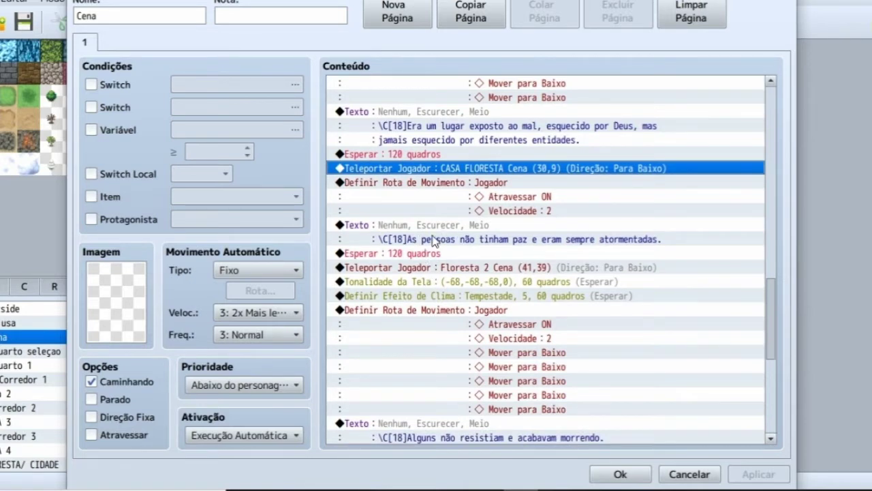
scroll(444, 228, down, 1)
scroll(462, 239, down, 1)
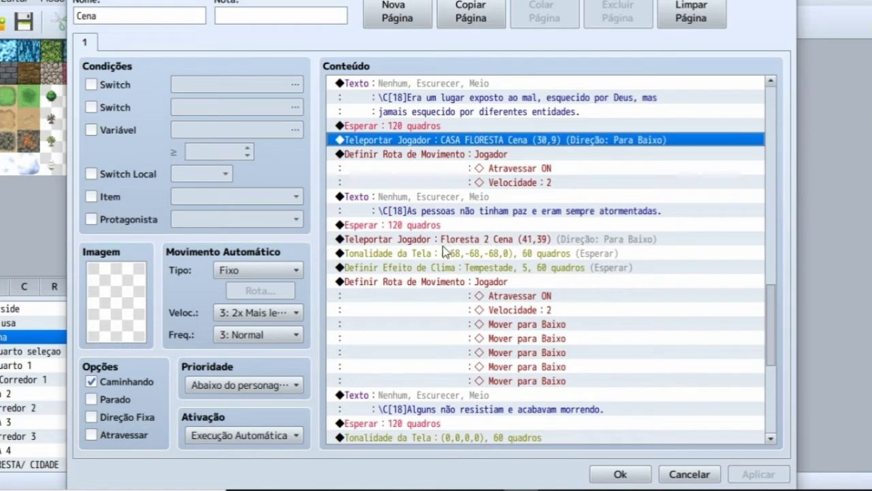
scroll(463, 225, down, 2)
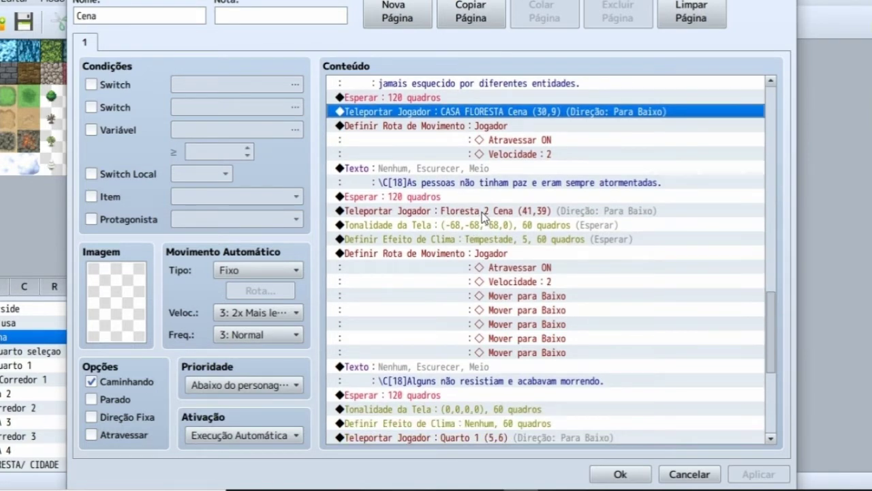
scroll(484, 212, down, 1)
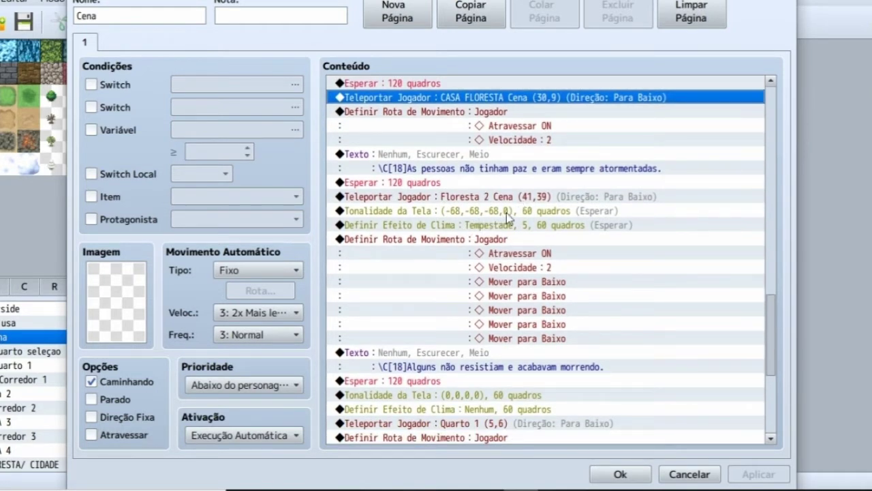
scroll(514, 239, down, 1)
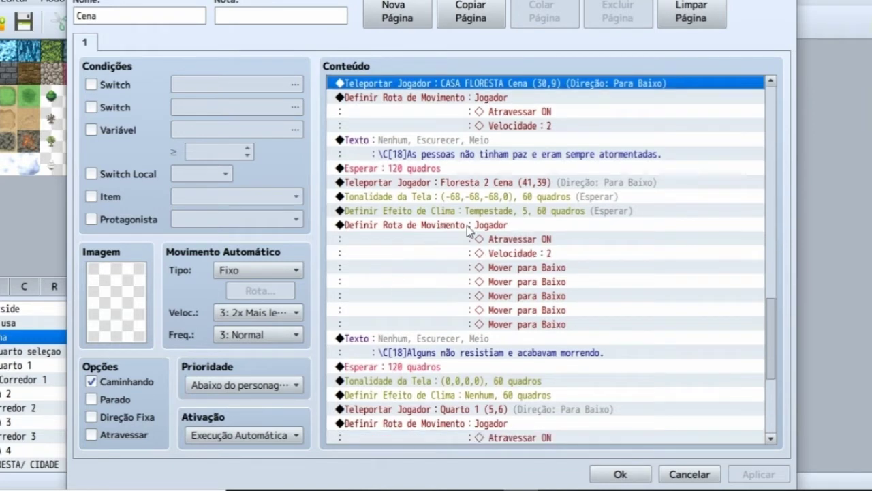
scroll(467, 226, down, 2)
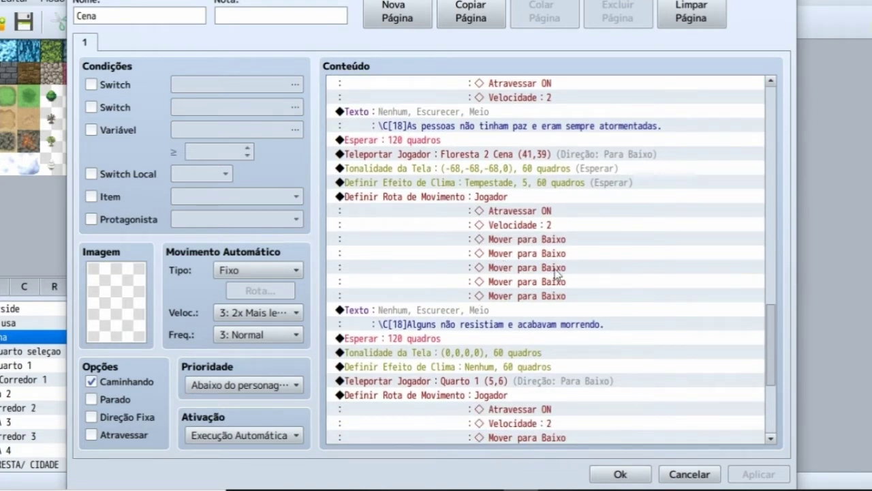
scroll(555, 272, down, 2)
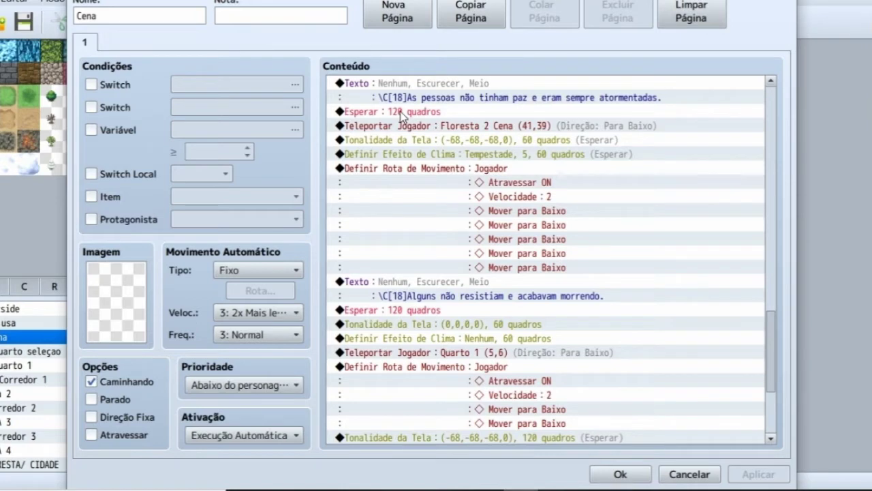
Step: Inspect the map destination of the Floresta 2 Cena (41,39) player teleport without changing it
right_click(421, 126)
click(503, 150)
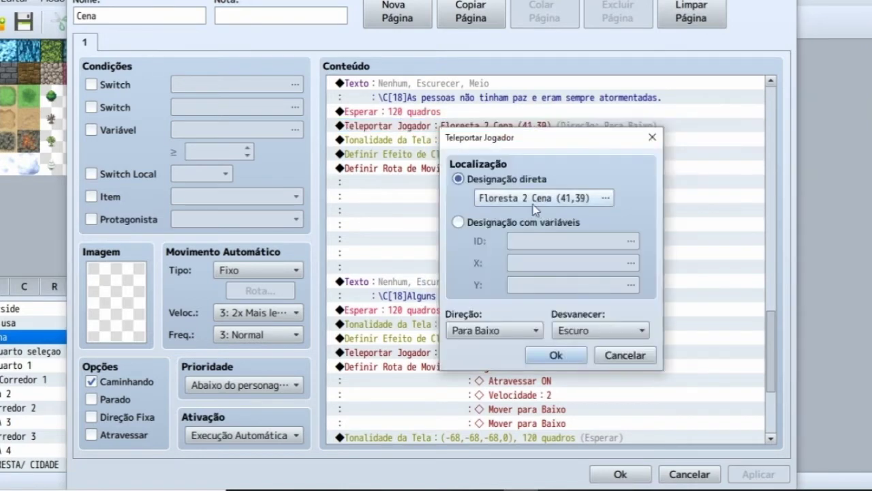
click(521, 200)
scroll(609, 224, up, 1)
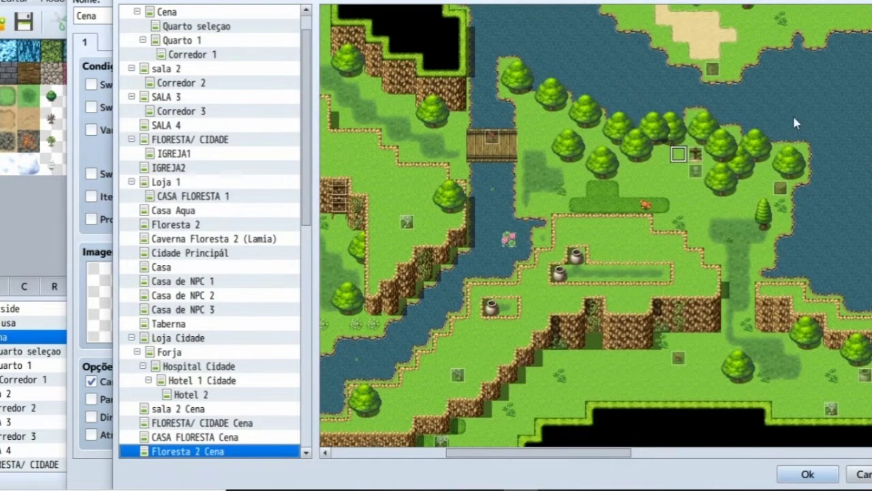
scroll(795, 121, down, 4)
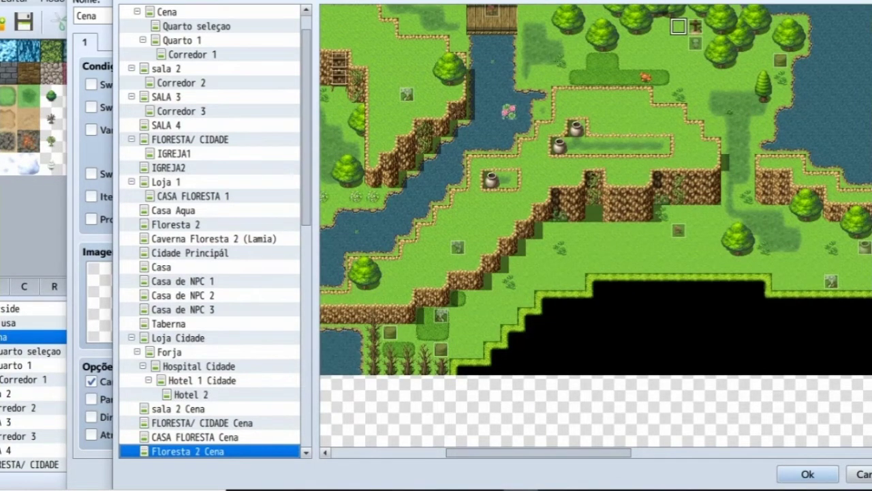
key(Return)
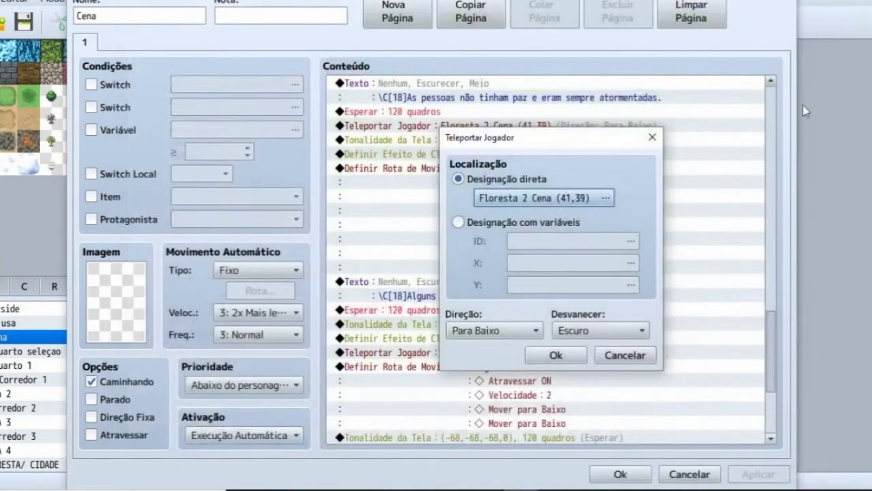
click(647, 137)
Step: Set the screen tone after the "Alguns não resistiam" message to the Escura preset (-68,-68,-68,0)
scroll(408, 281, down, 1)
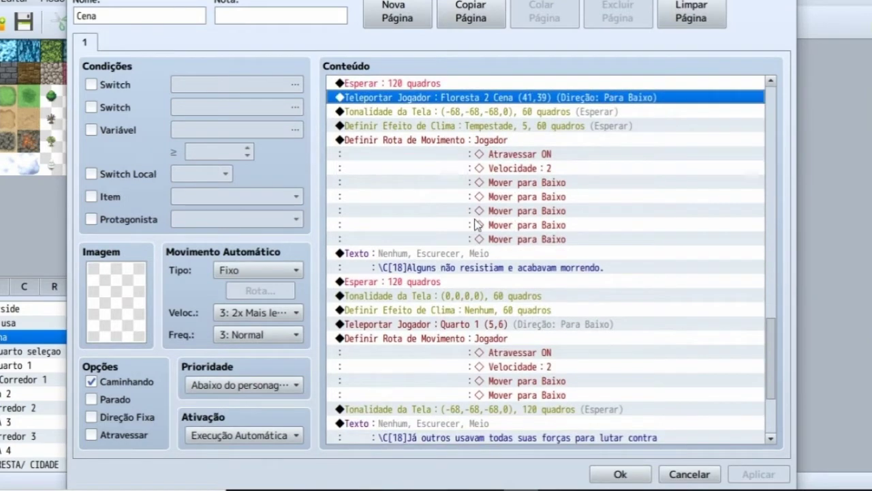
scroll(374, 271, down, 1)
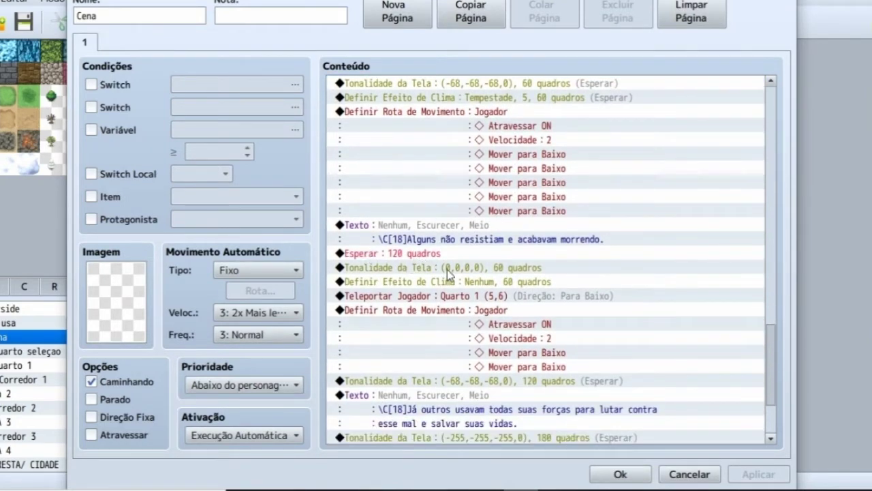
scroll(447, 271, down, 1)
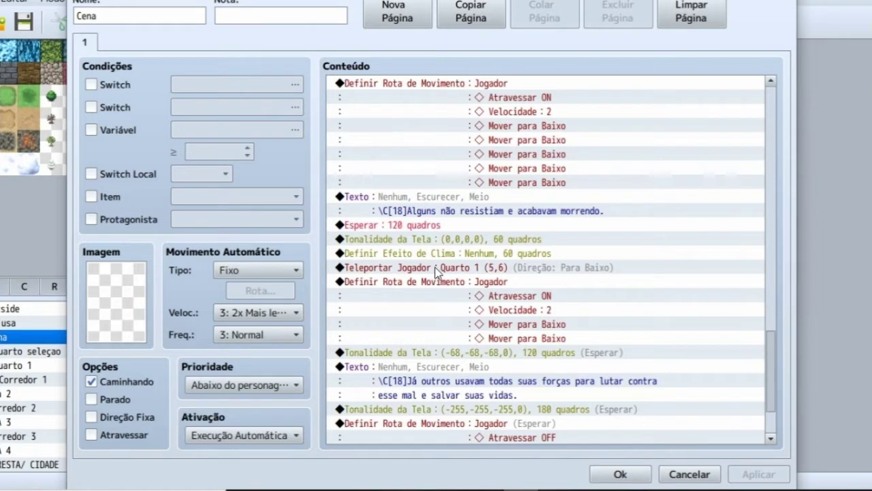
scroll(444, 270, down, 1)
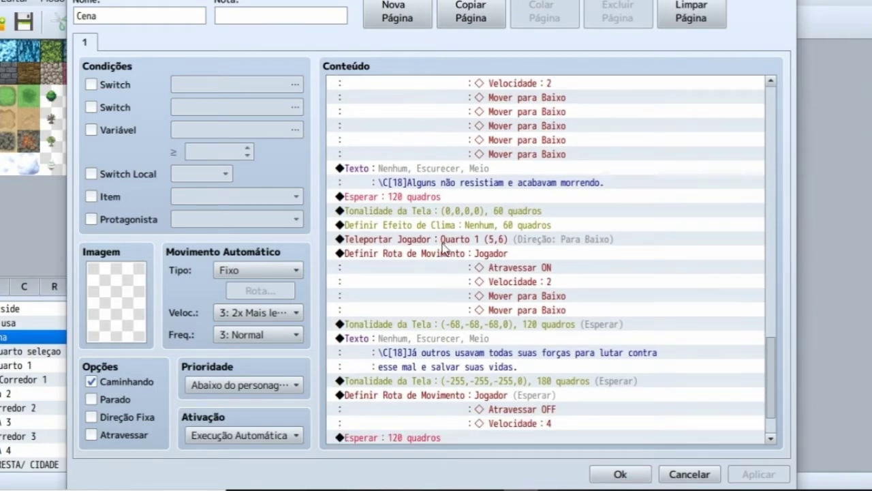
right_click(430, 211)
click(464, 236)
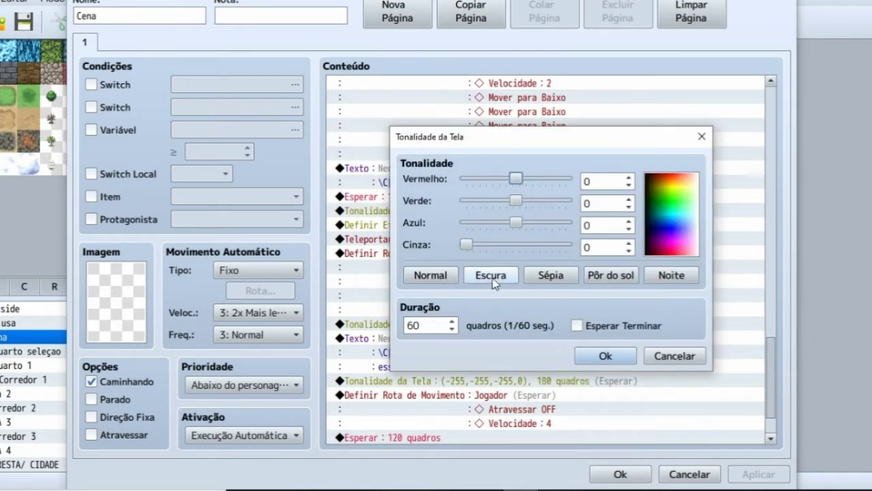
click(494, 279)
click(608, 356)
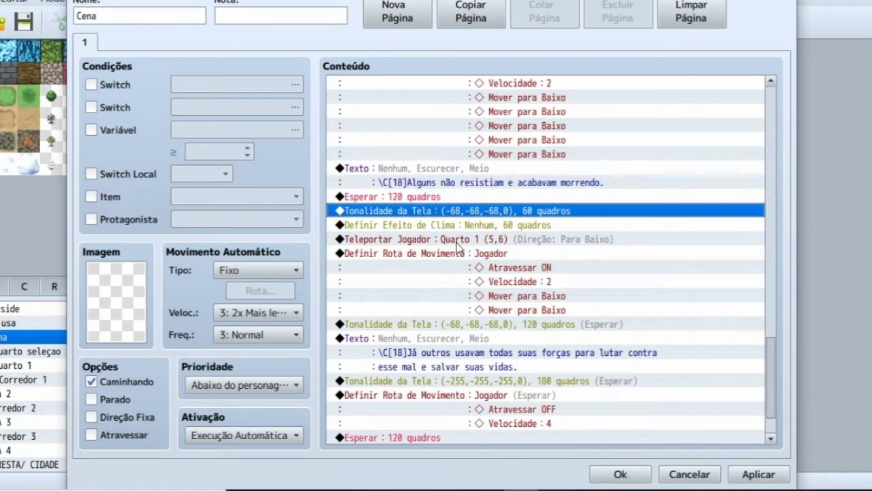
Step: Inspect the map destination of the Quarto 1 (5,6) player teleport without changing it
right_click(444, 243)
click(478, 268)
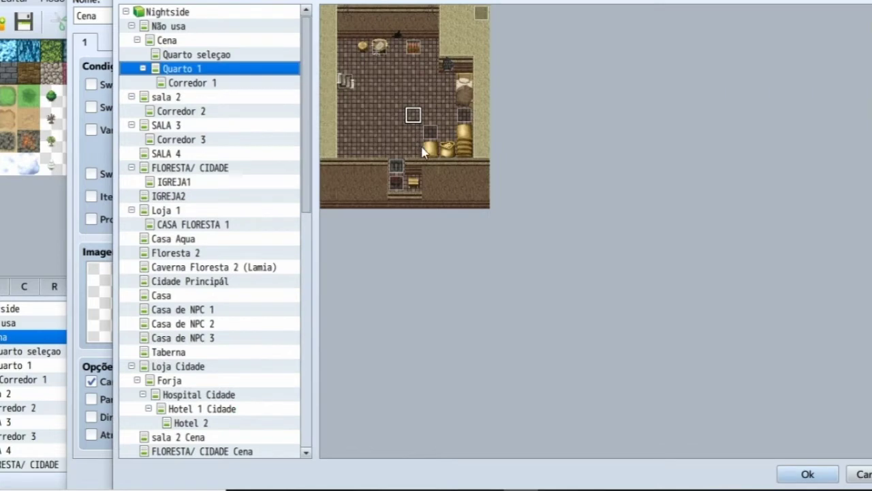
key(Return)
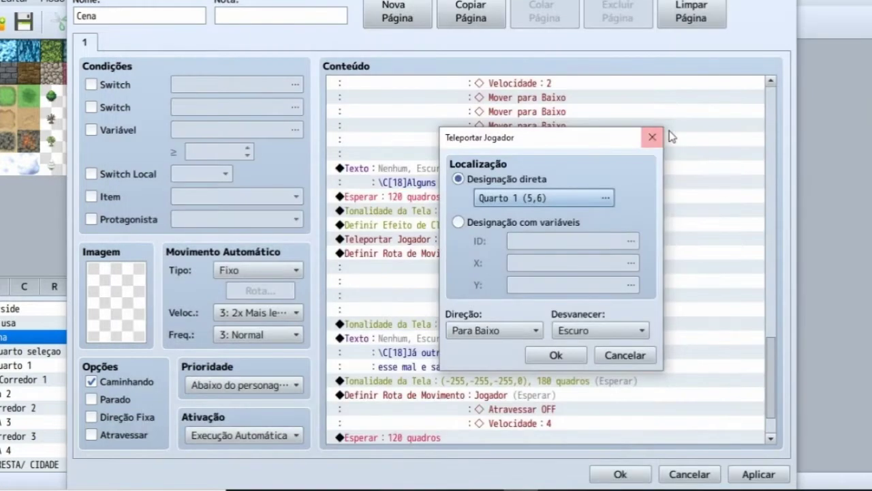
click(652, 137)
Step: Review the player's movement route after the Quarto 1 teleport and the "Já outros usavam todas suas forças" message
scroll(410, 267, down, 1)
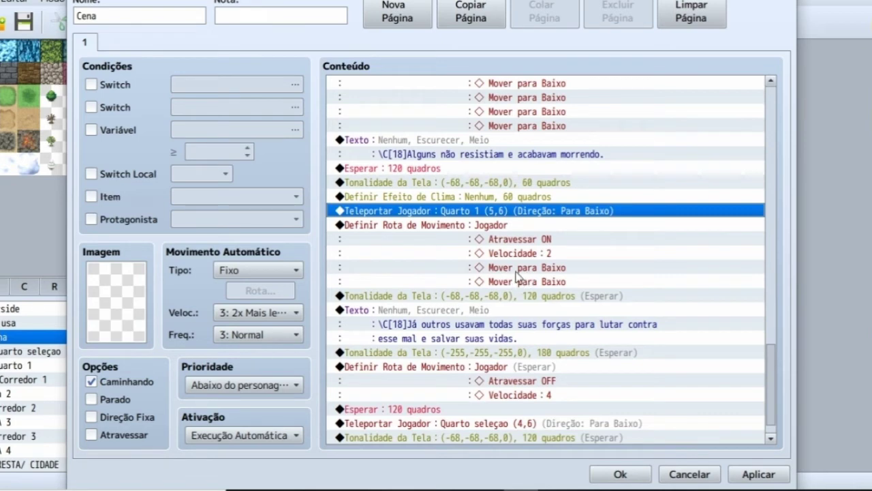
scroll(518, 267, down, 1)
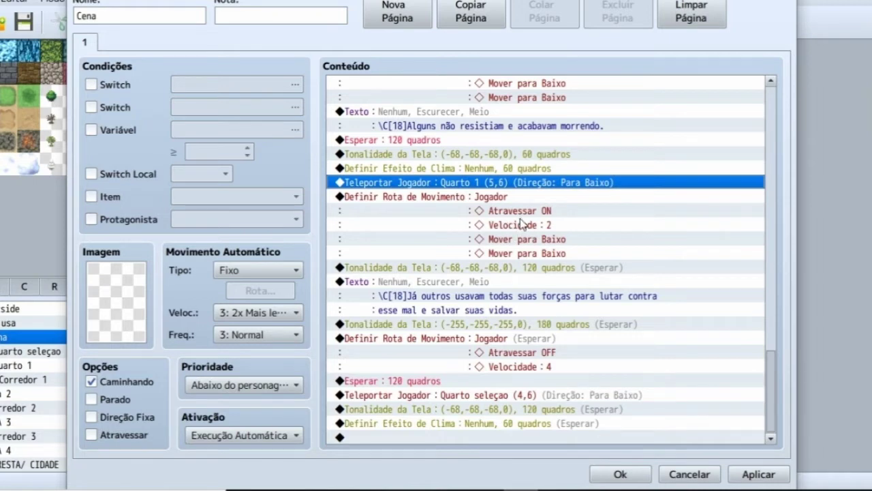
right_click(424, 282)
click(366, 323)
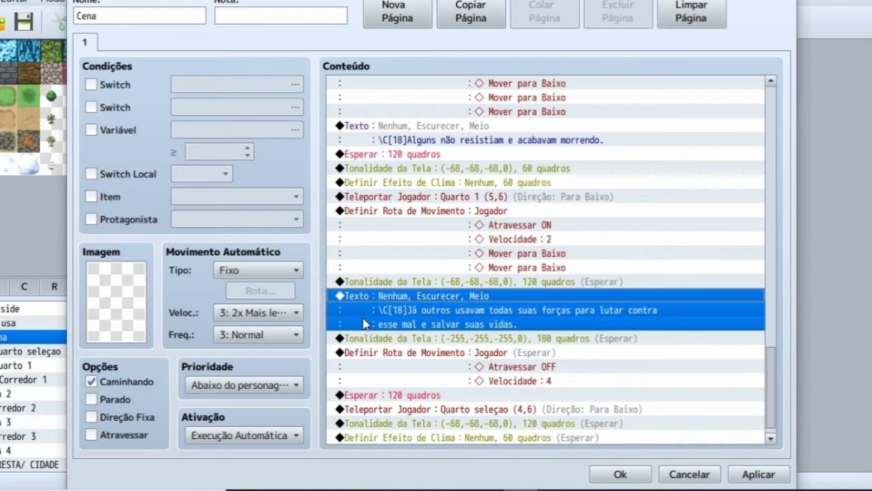
scroll(382, 318, down, 1)
click(369, 259)
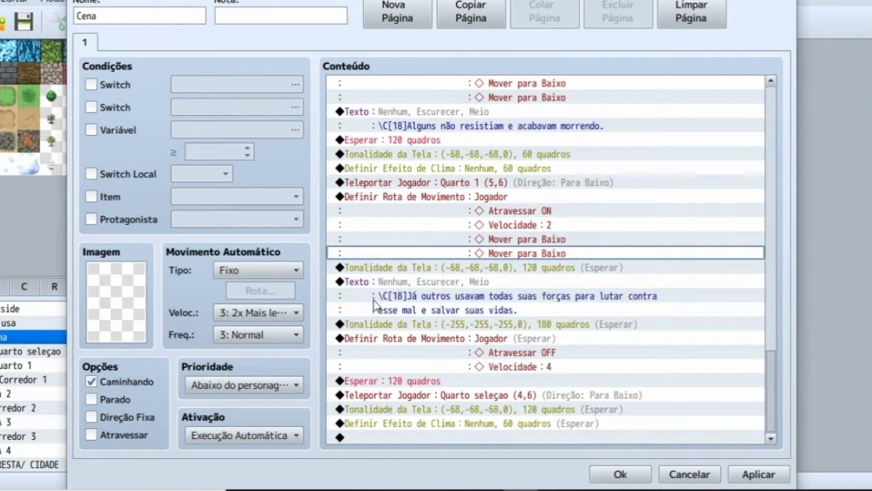
Step: Examine the settings of the screen tone command that follows the "Já outros usavam todas suas forças" message
right_click(414, 328)
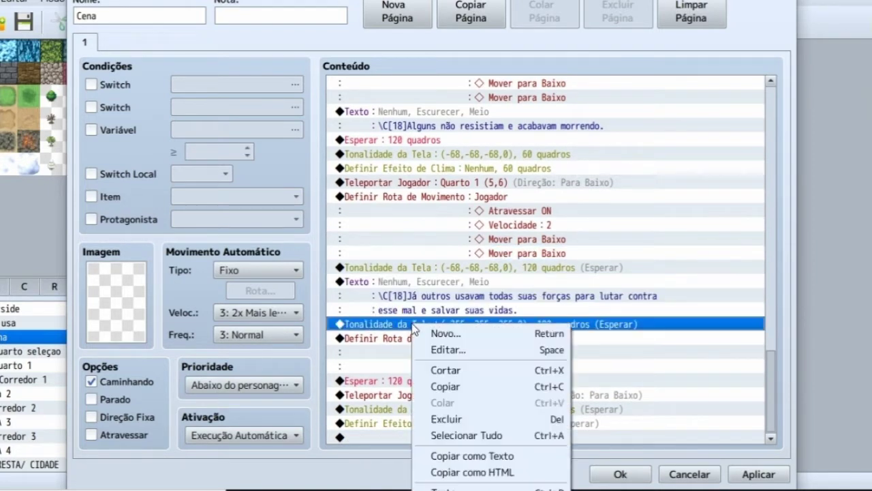
click(436, 349)
click(701, 136)
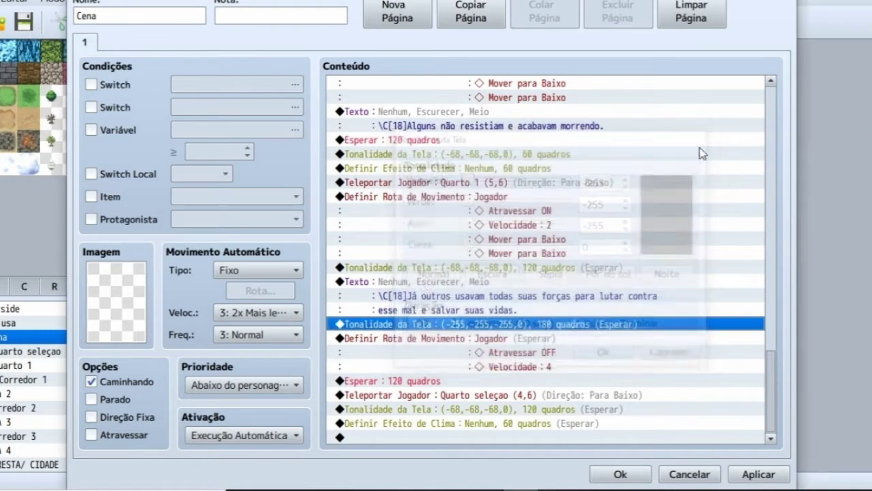
scroll(413, 286, up, 1)
scroll(398, 293, up, 1)
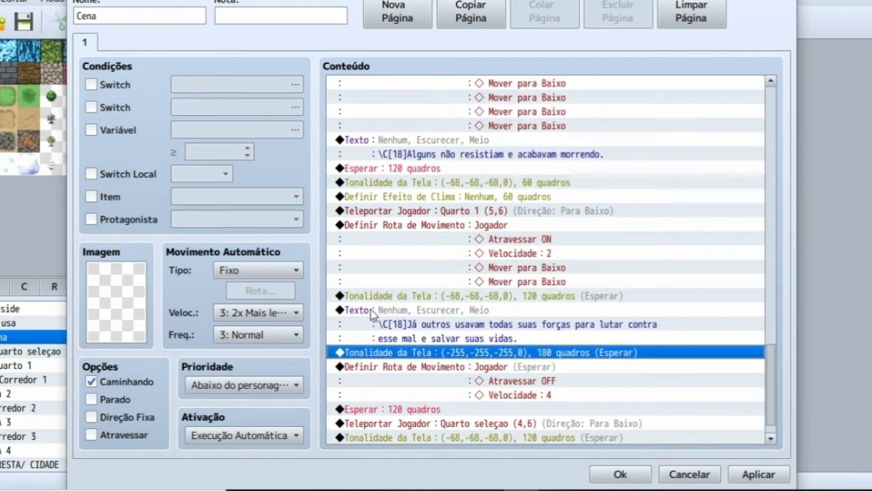
Step: Delete the 120-frame (-68,-68,-68,0) screen tone command between the Quarto 1 movement route and the "Já outros usavam todas suas forças" message
scroll(391, 298, up, 1)
scroll(391, 297, down, 1)
click(389, 297)
right_click(399, 295)
click(411, 387)
click(406, 211)
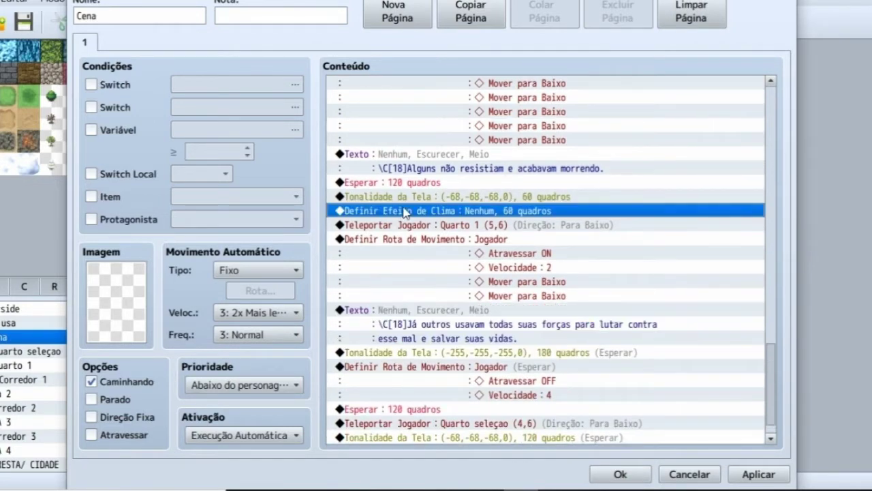
click(408, 196)
scroll(414, 249, down, 2)
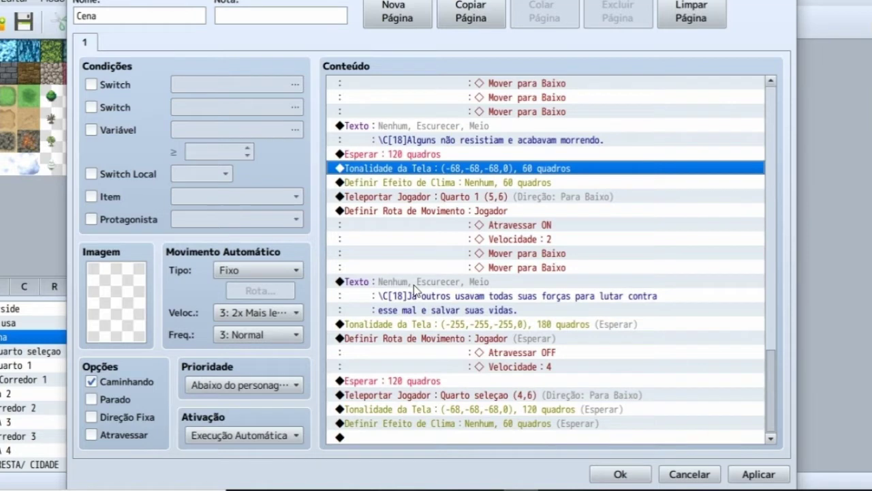
click(449, 294)
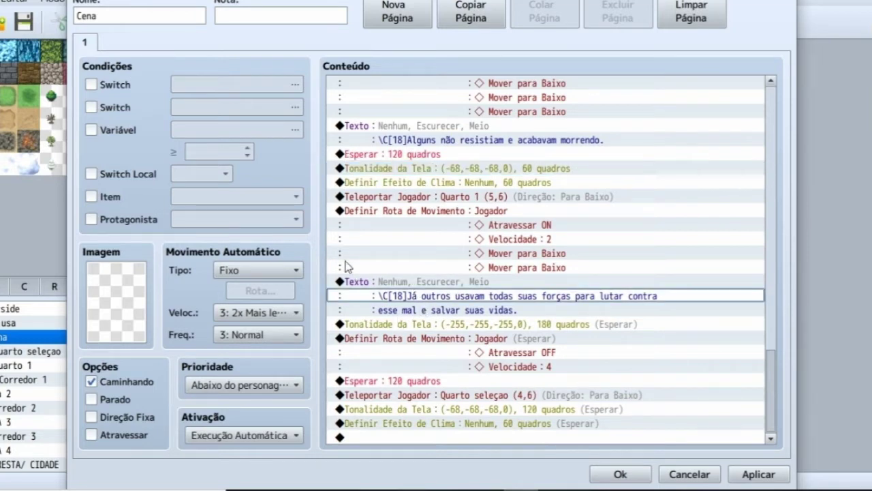
Step: Review the 180-frame screen tone command after the "Já outros usavam todas suas forças" message without changing it
right_click(407, 327)
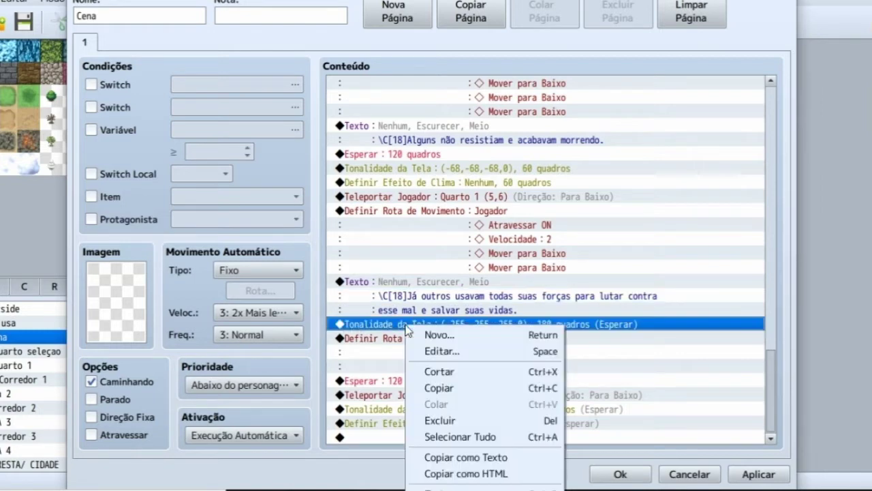
click(434, 353)
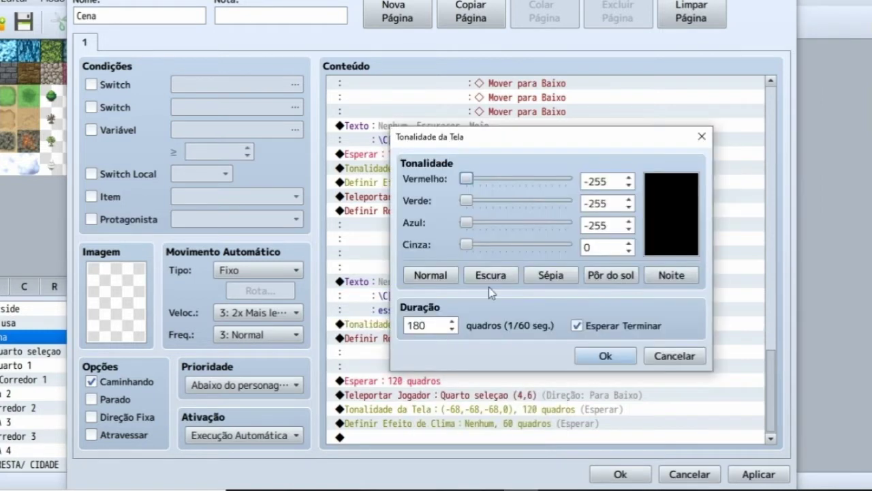
click(702, 137)
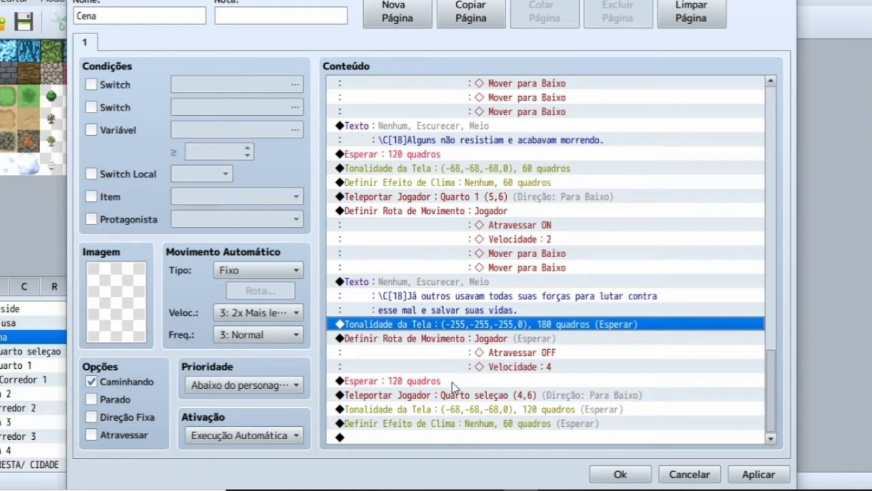
Step: Inspect the settings of the player teleport to Quarto seleçao (4,6) without changing them
click(475, 402)
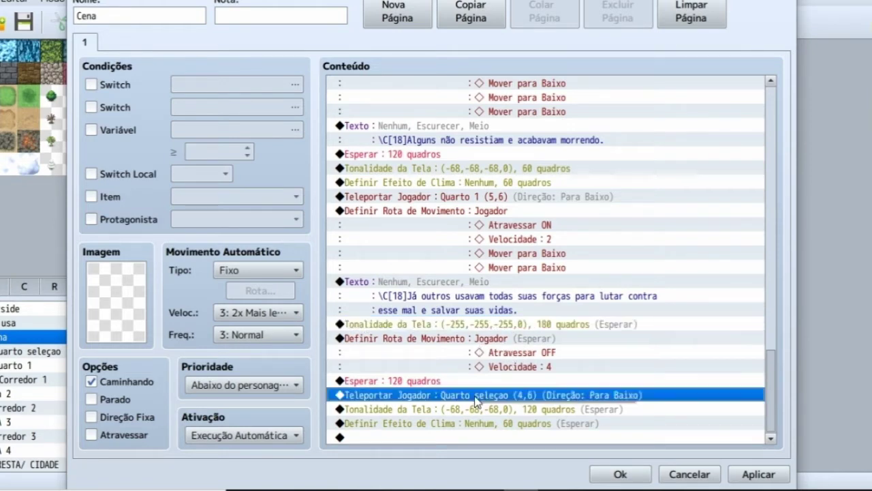
right_click(475, 402)
click(512, 362)
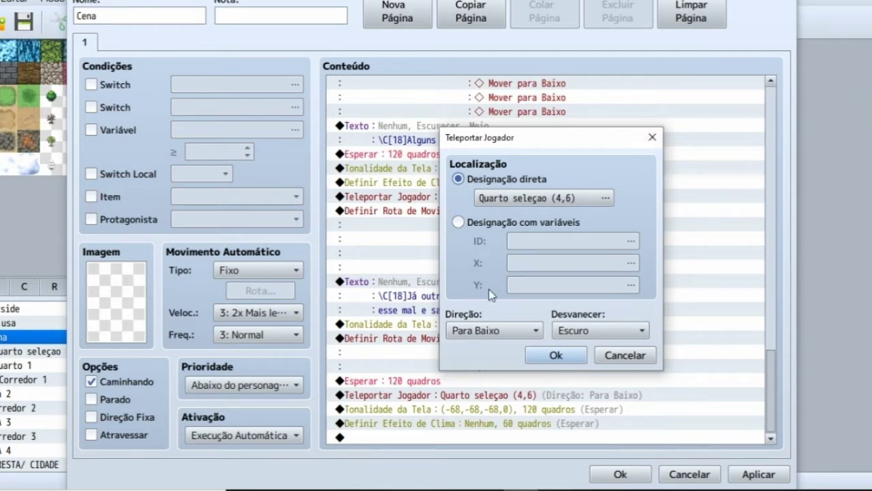
click(651, 139)
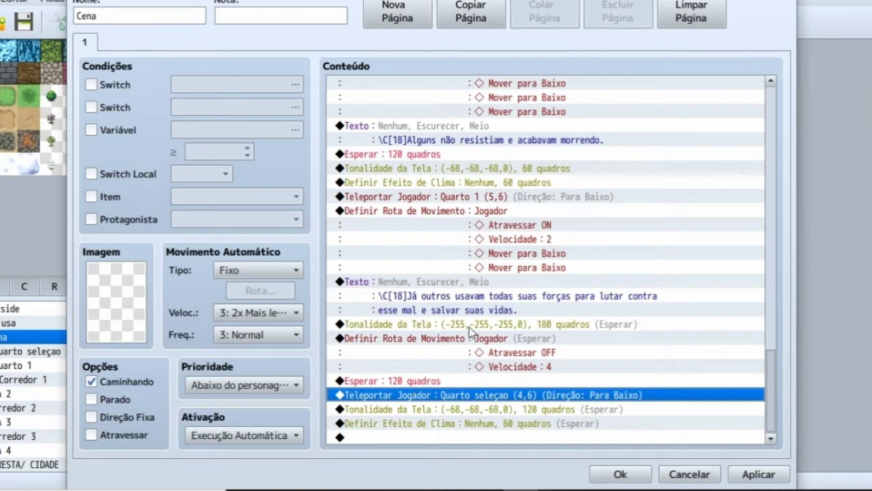
Step: Apply the changes to the Cena event, close it and save the project
scroll(506, 341, up, 5)
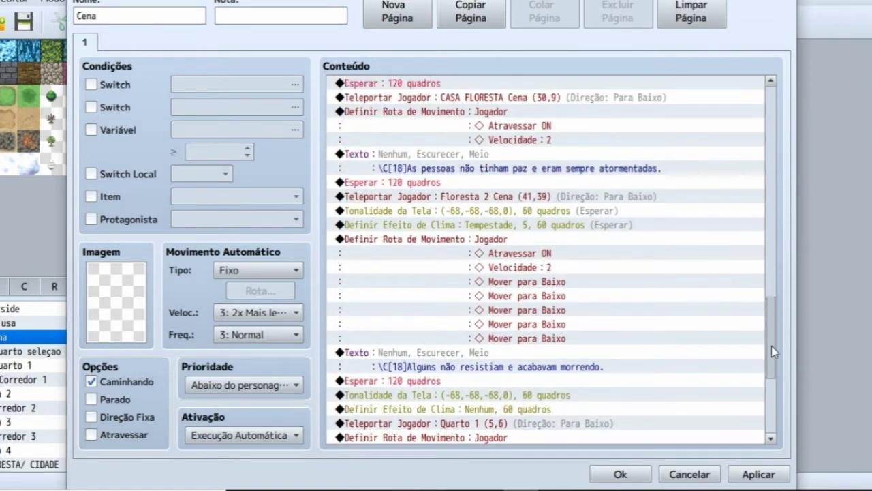
drag(772, 331, 777, 409)
click(759, 474)
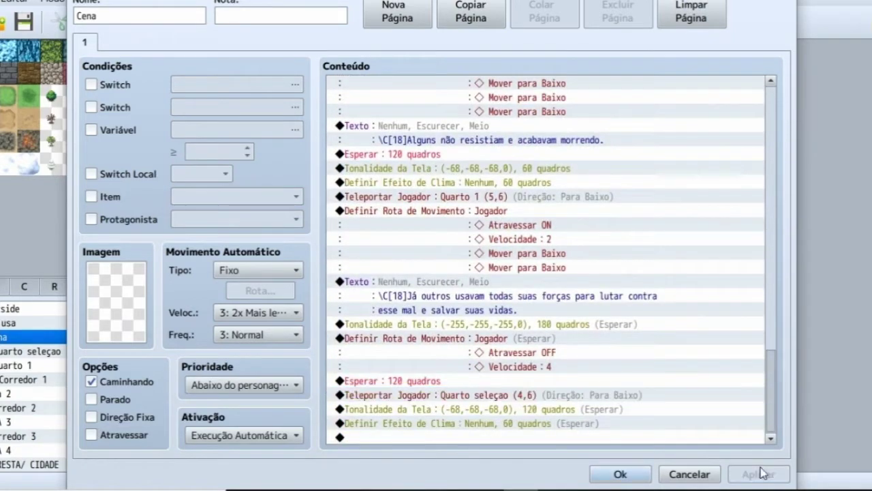
click(620, 474)
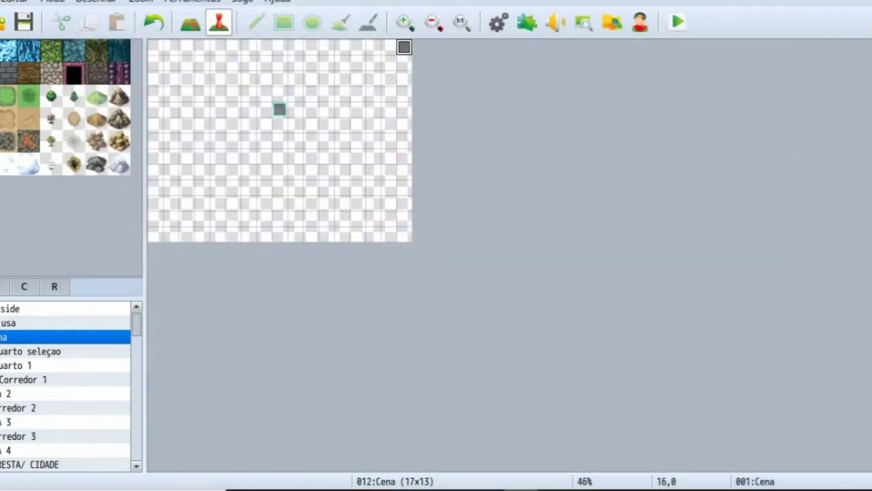
click(24, 21)
Step: Play through the in-game conversation that starts with "E ai demoraram em!" and past the message about the new group member
mouse_move(566, 485)
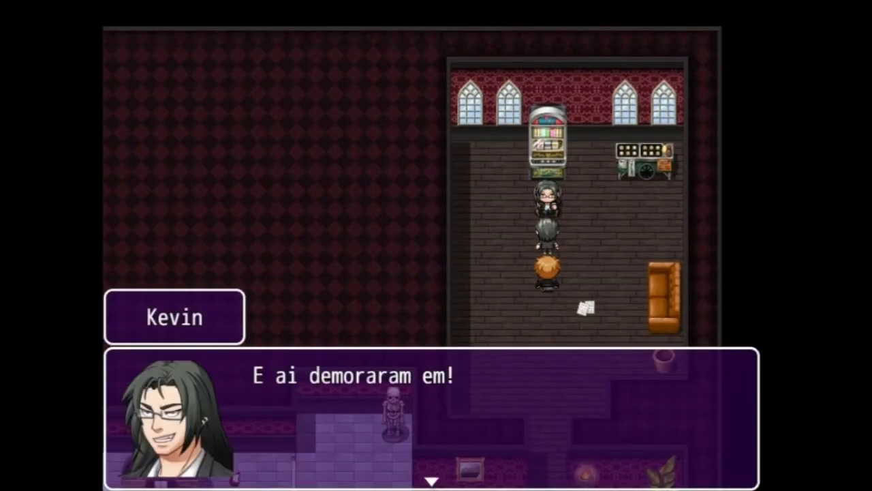
key(Return)
key(Return)
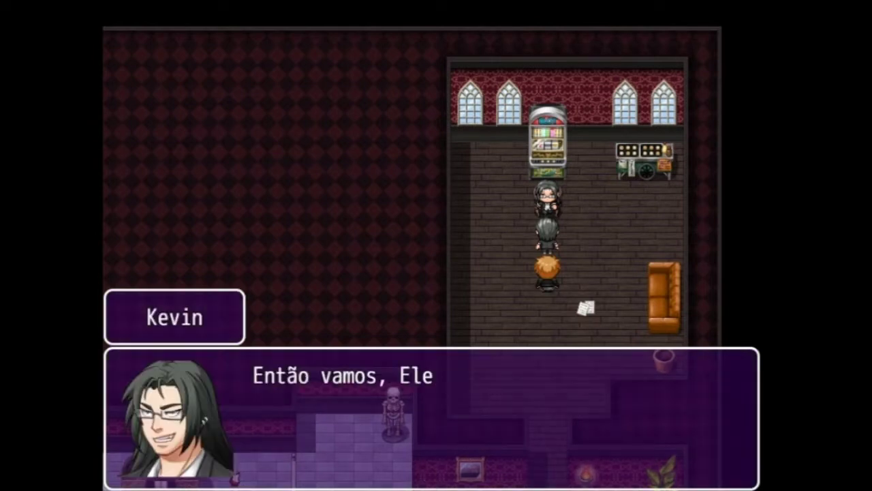
key(Return)
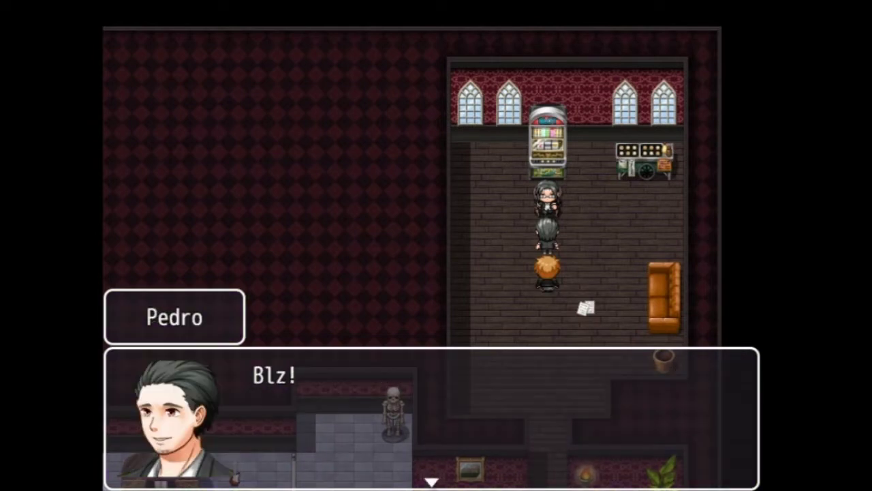
key(Return)
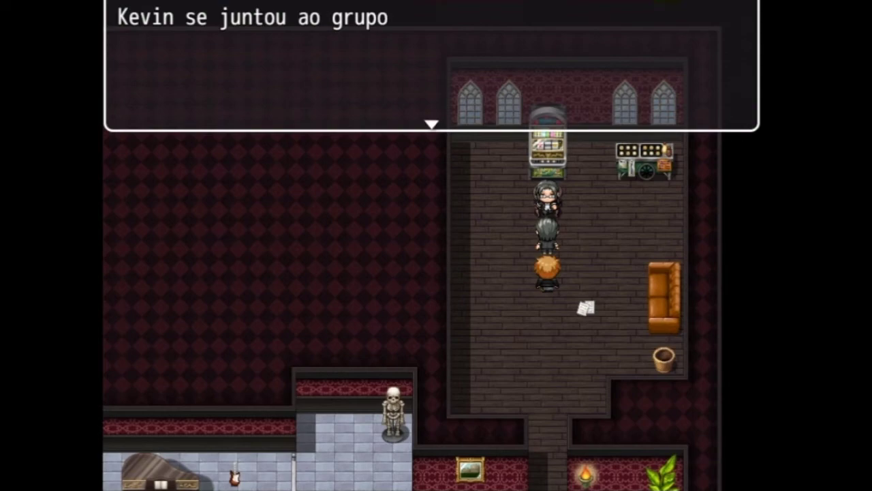
key(Return)
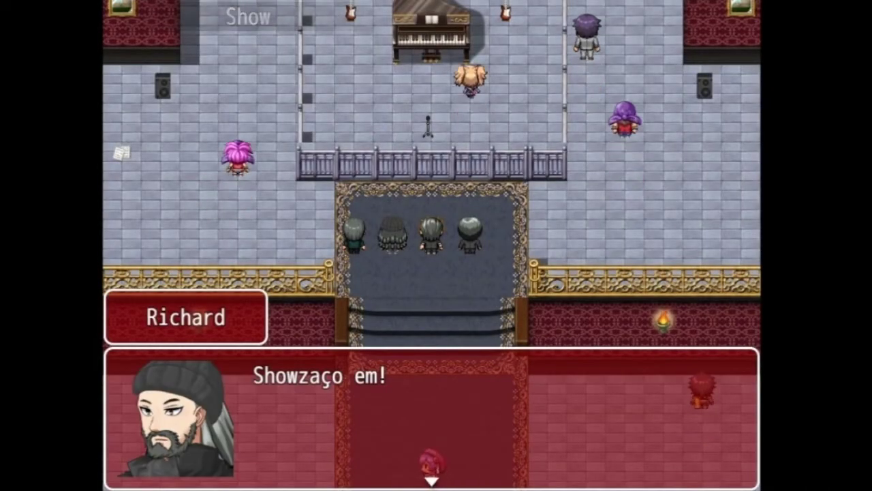
Step: Play through the show scene's dialogue, including the reactions to the shaking floor
key(Return)
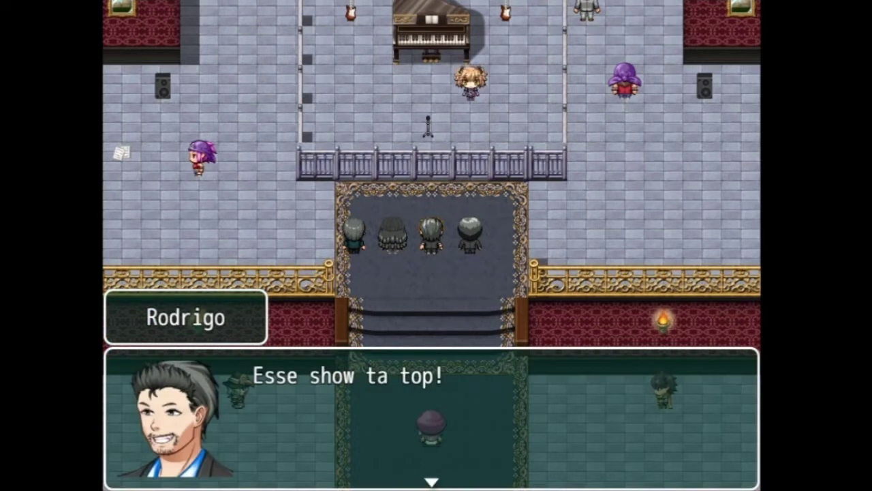
key(Return)
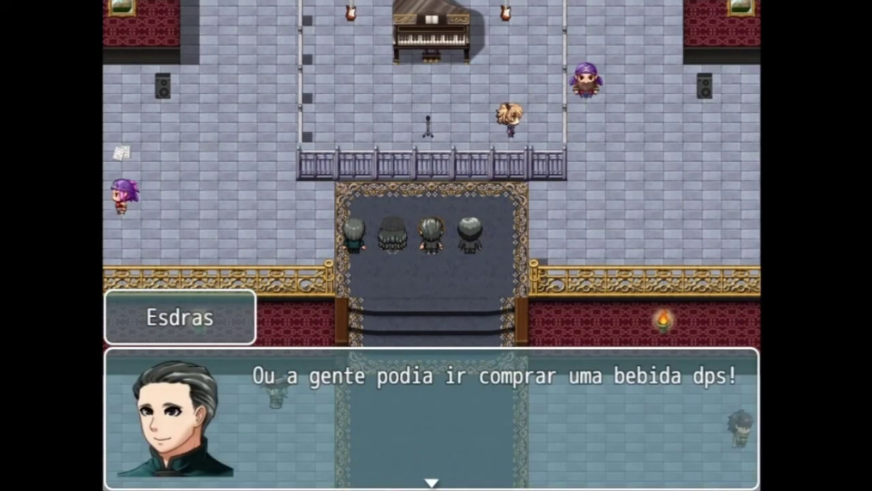
key(Return)
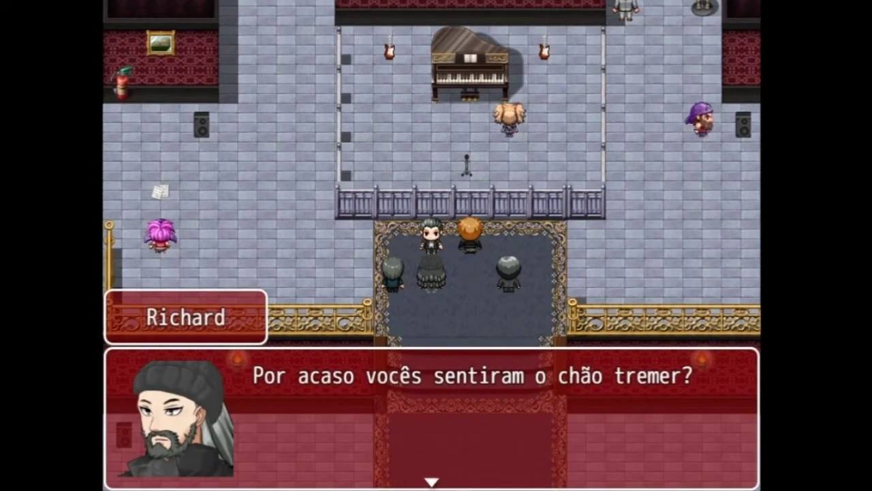
key(Return)
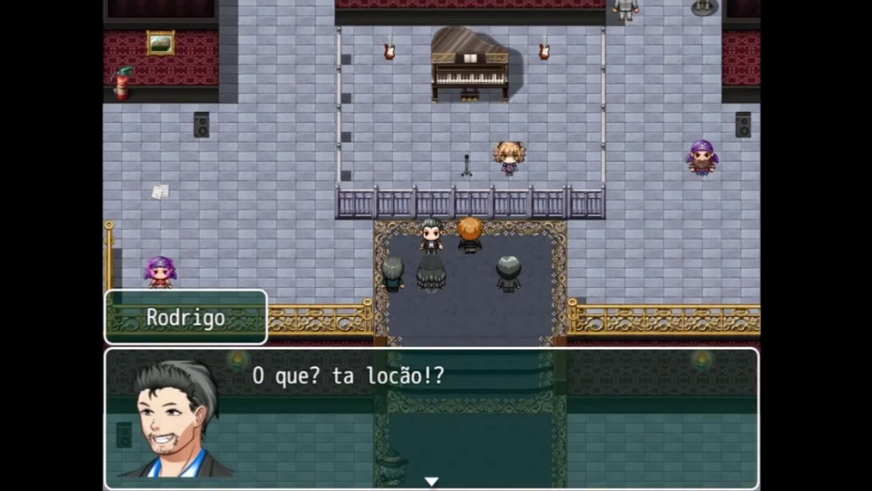
key(Return)
key(Return)
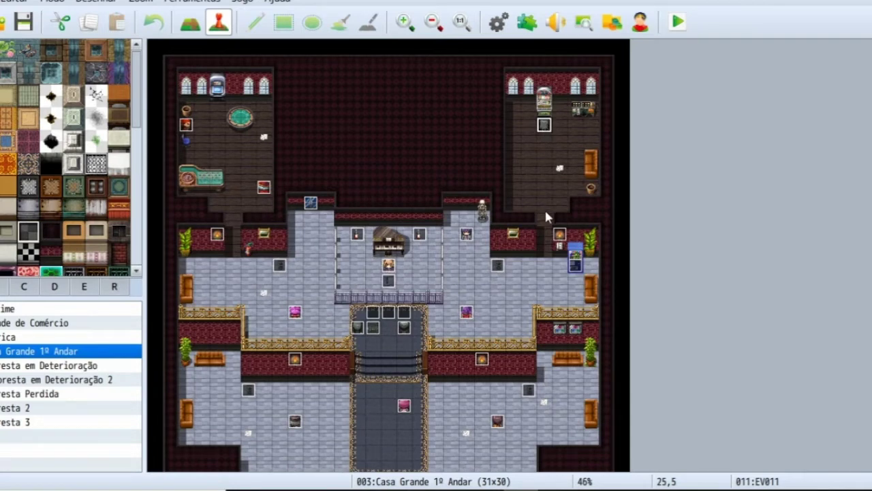
Step: Open event EV011 in the upper-right room of the Casa Grande 1º Andar map for editing
scroll(381, 356, down, 1)
scroll(390, 349, up, 1)
right_click(543, 124)
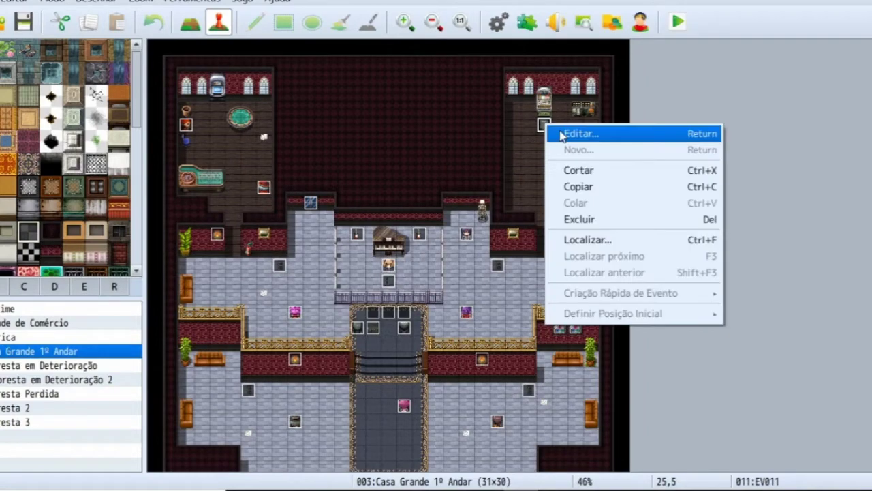
click(572, 134)
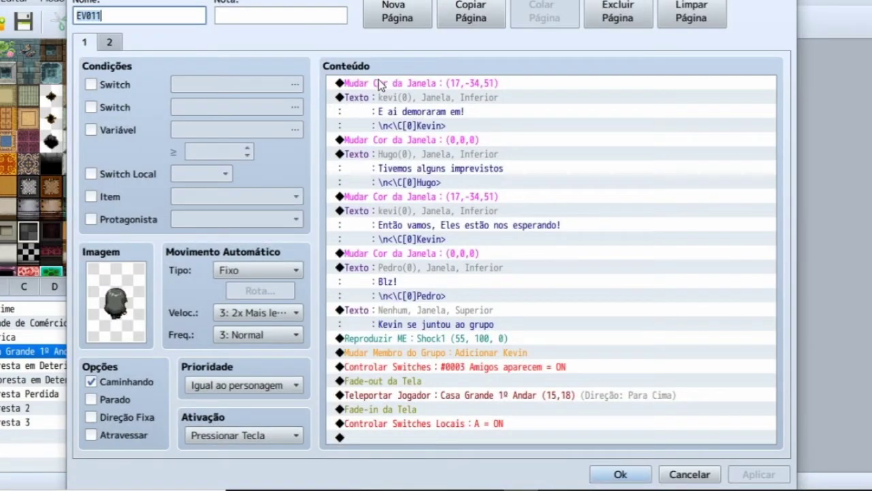
Step: Inspect the colour settings of EV011's first window colour command without changing them
right_click(378, 82)
click(410, 109)
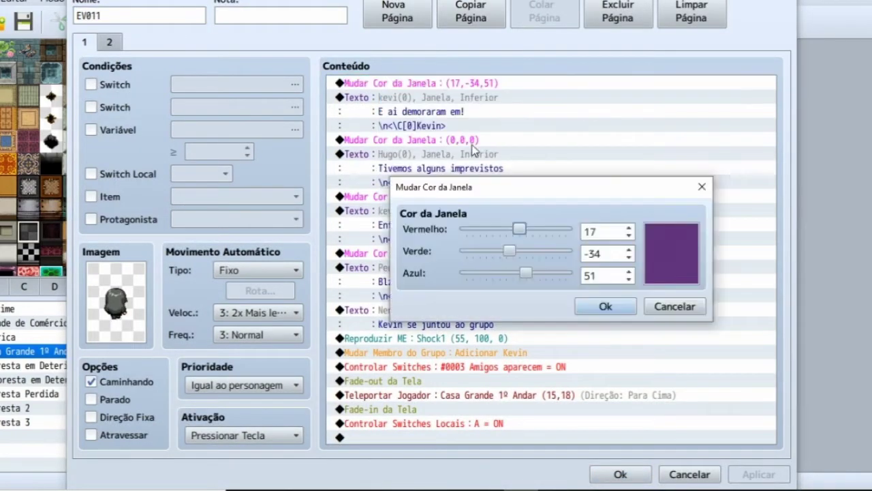
click(703, 187)
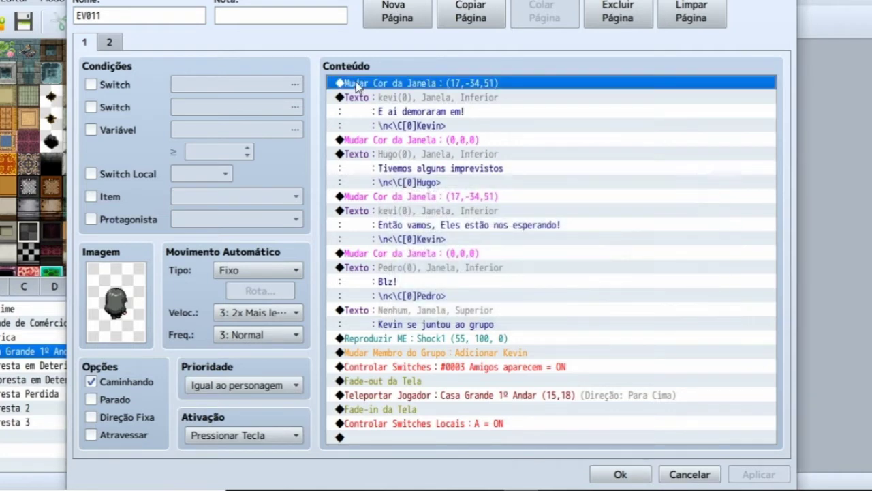
Step: Look up the Mudar Cor da Janela command among the new event commands, view its settings and leave without adding it
right_click(357, 84)
click(394, 100)
click(435, 46)
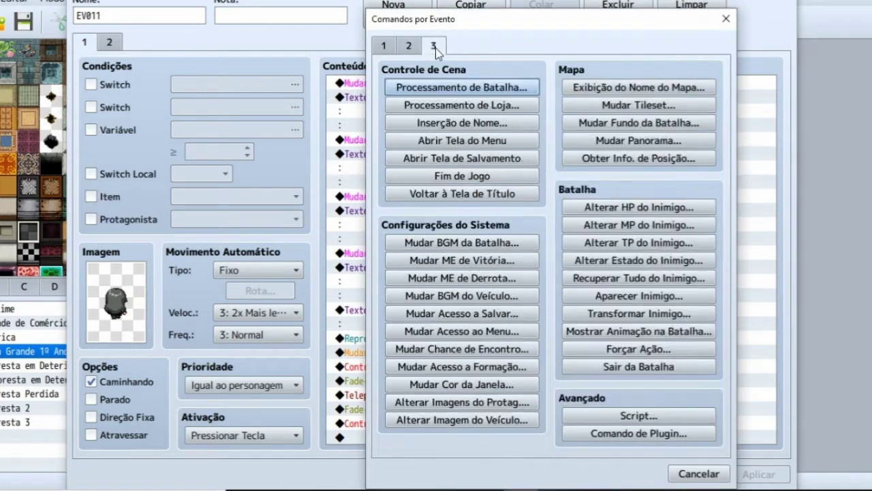
click(463, 384)
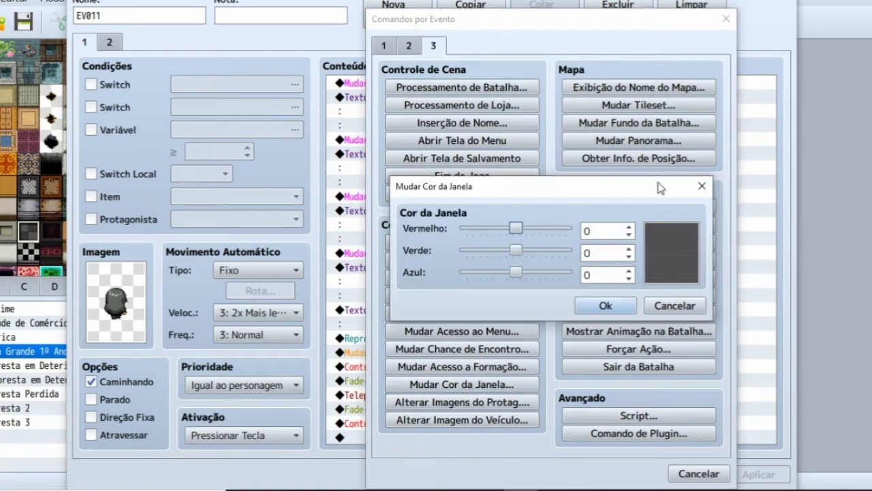
click(703, 187)
click(725, 20)
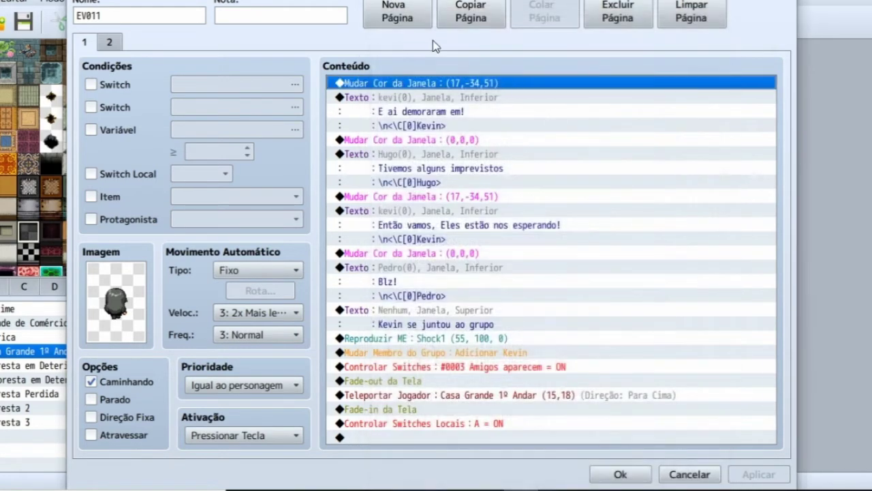
Step: Examine the face, text and name-tag code of the "E ai demoraram em!" message without changing it
right_click(363, 101)
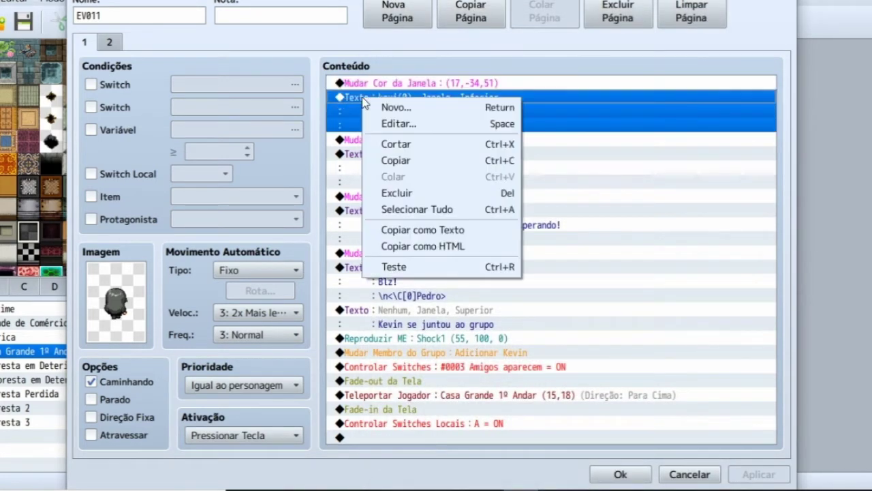
click(390, 122)
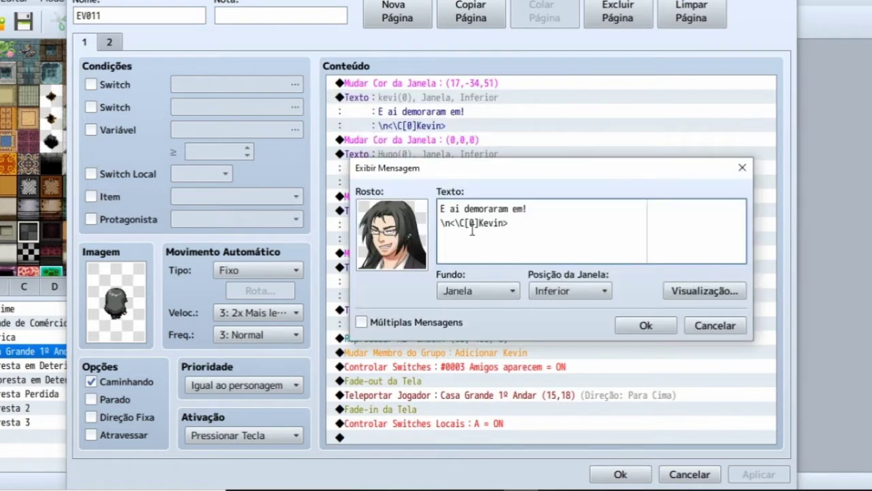
click(742, 170)
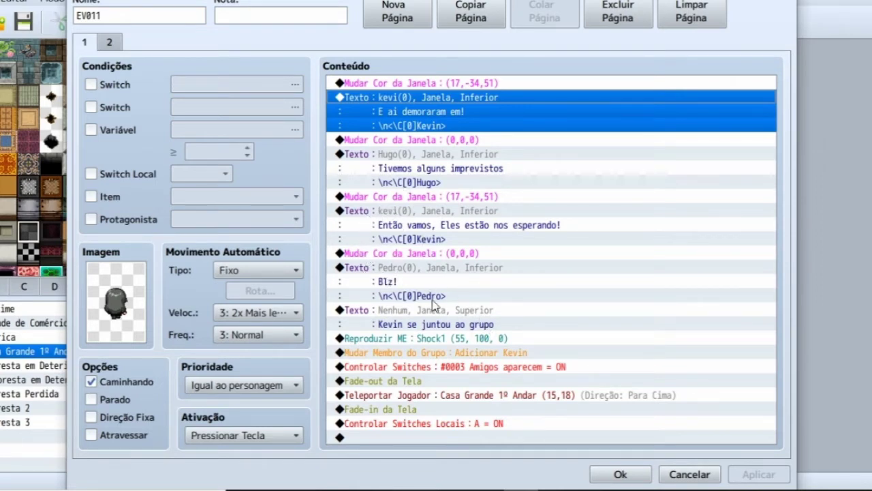
Step: Look up the Mudar Membro do Grupo command among the new event commands, view its protagonist list and leave without adding it
click(359, 313)
key(Insert)
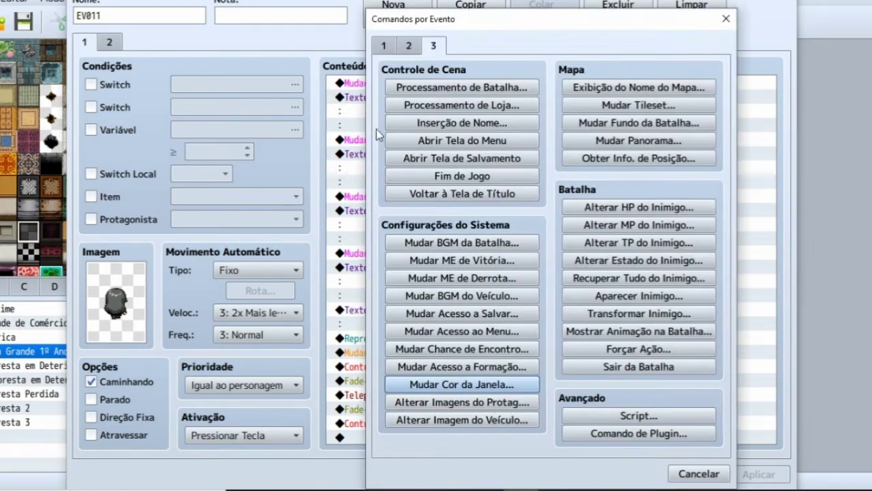
click(408, 45)
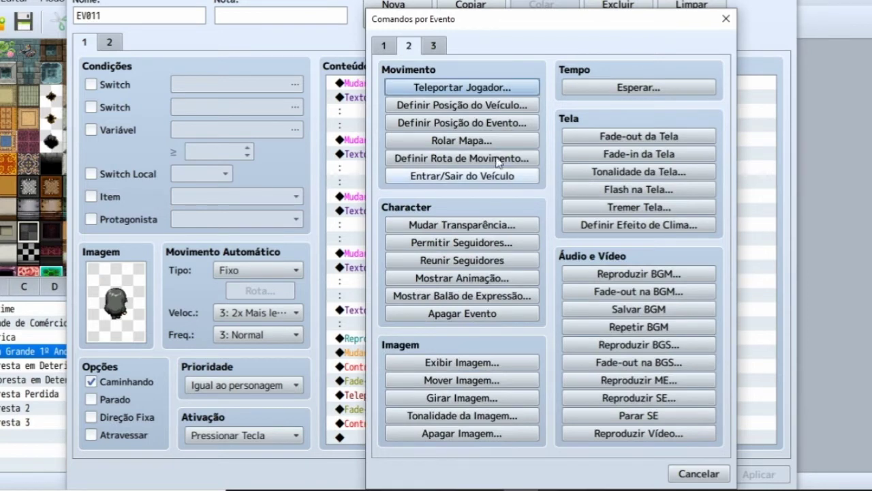
click(390, 45)
click(460, 86)
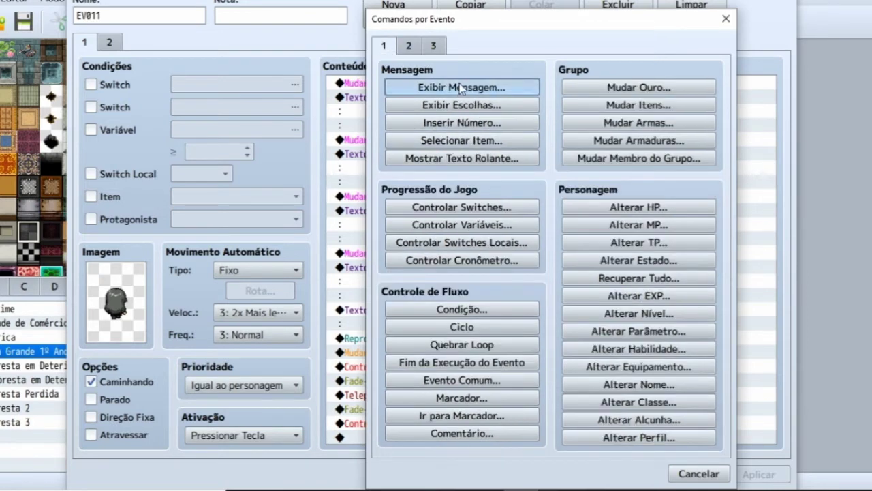
click(742, 167)
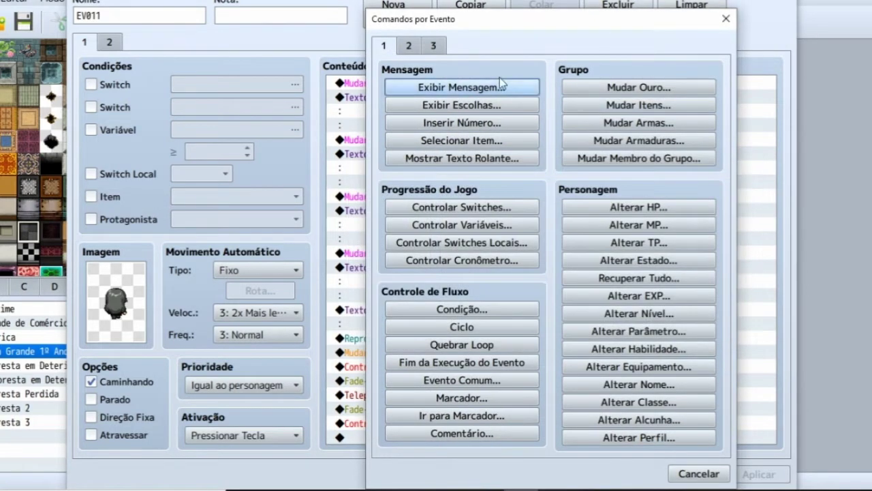
click(614, 163)
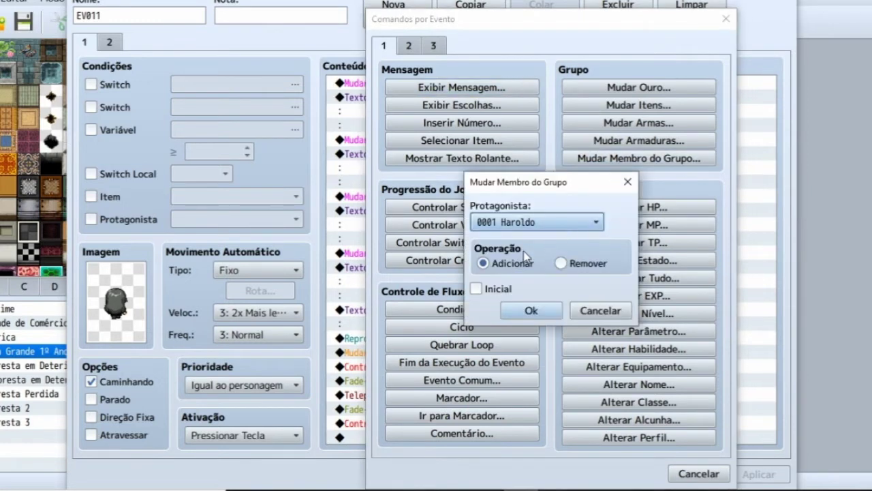
click(594, 223)
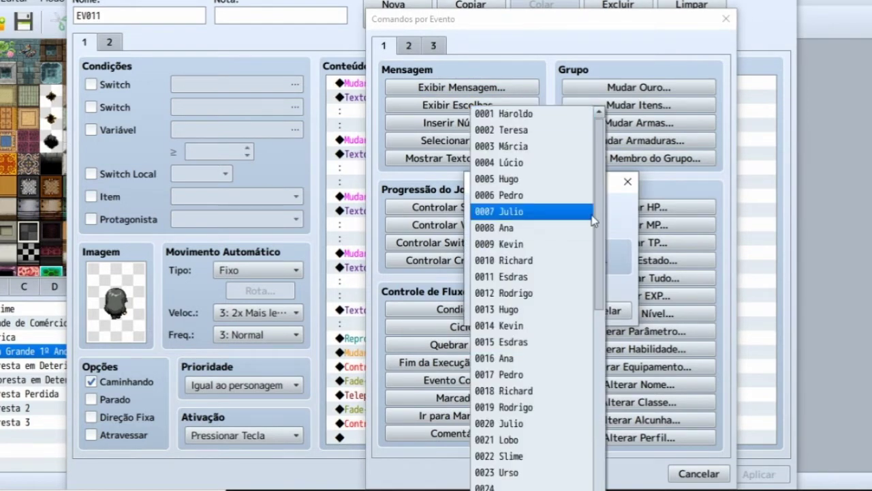
click(634, 224)
click(628, 182)
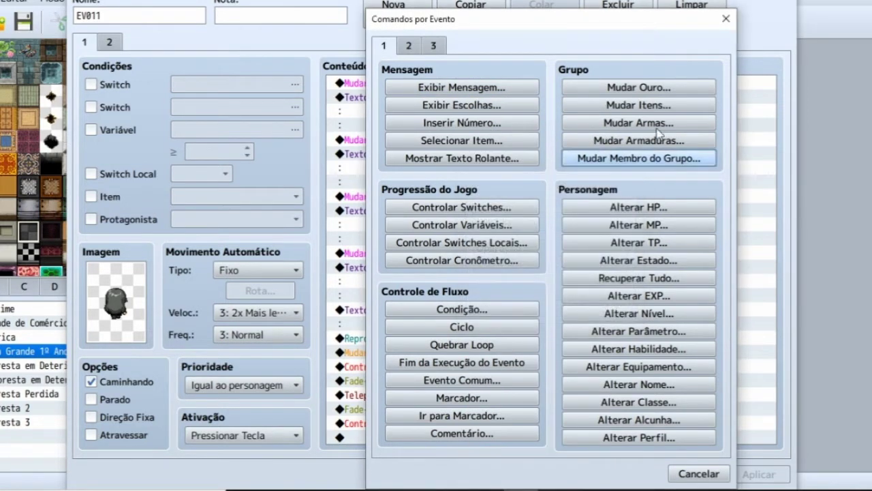
click(725, 19)
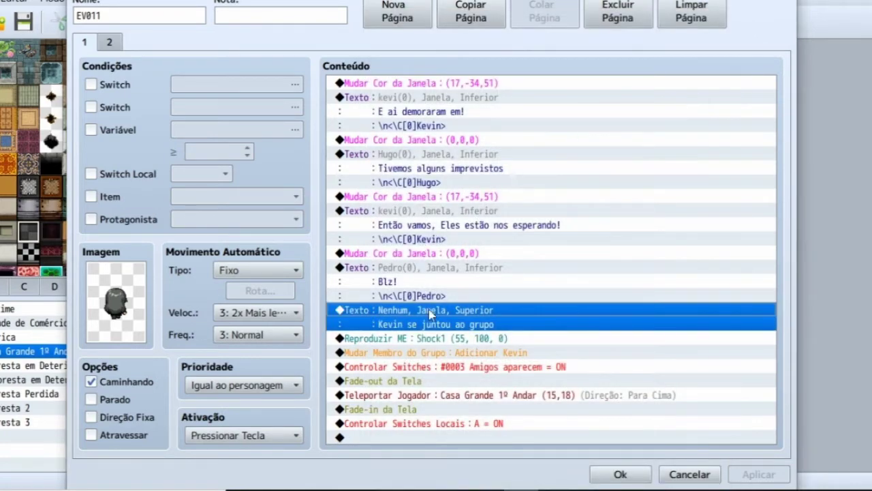
Step: Preview the Shock1 sound in EV011's Reproduzir ME command and leave its settings unchanged
right_click(428, 341)
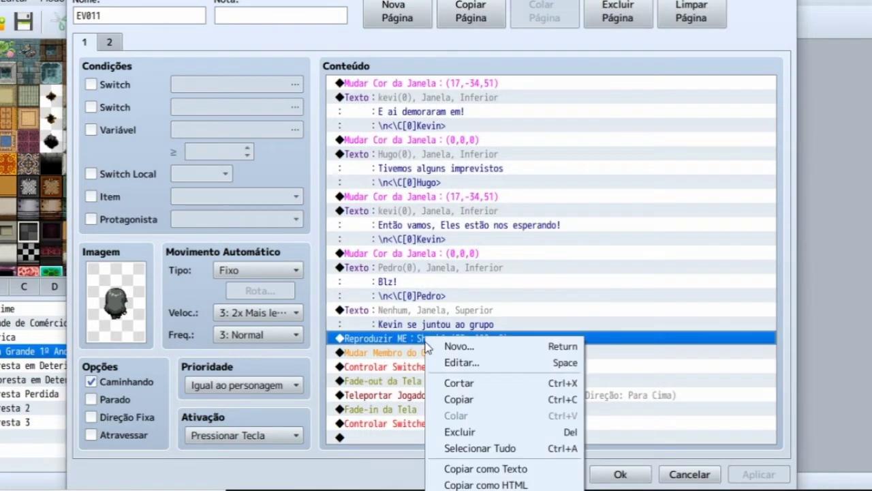
click(462, 368)
click(649, 116)
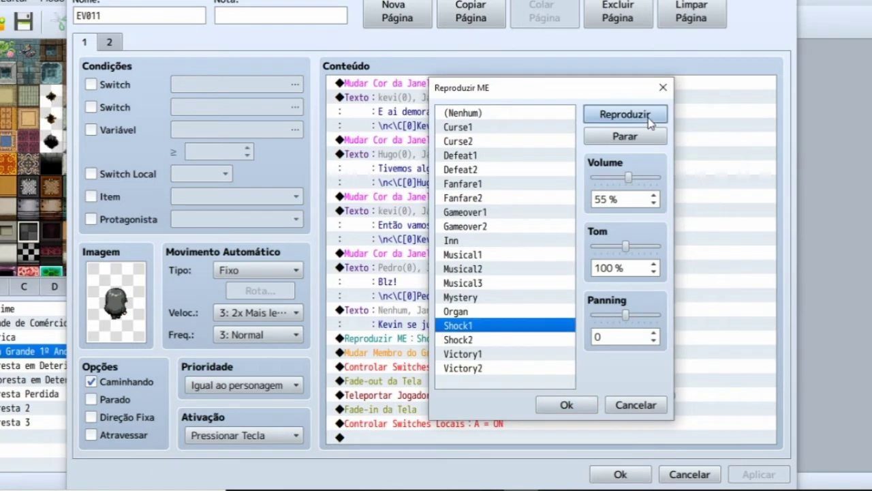
click(663, 88)
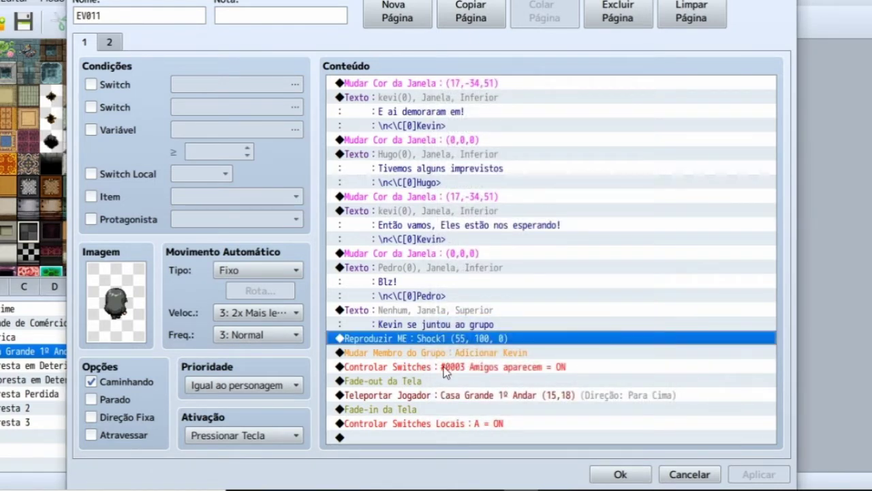
Step: Look up the Controlar Switches command, view switch 0003 Amigos aparecem in the switch list and leave without adding the command
click(428, 366)
key(Insert)
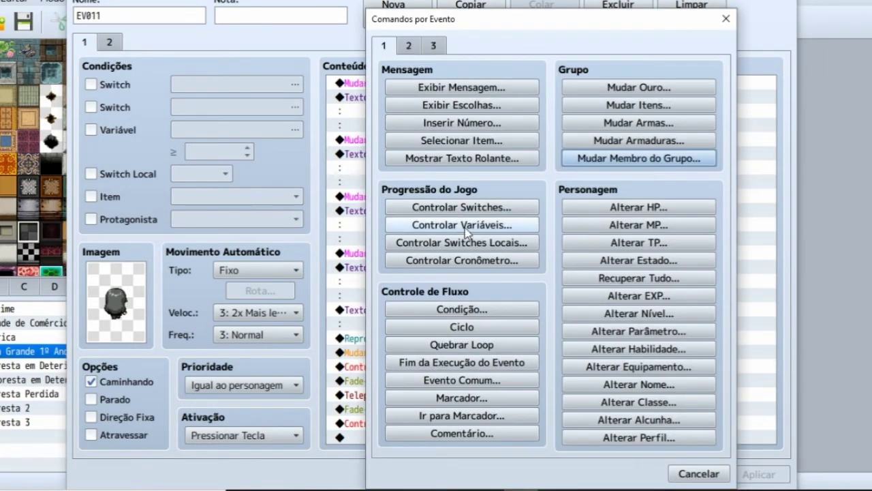
click(461, 207)
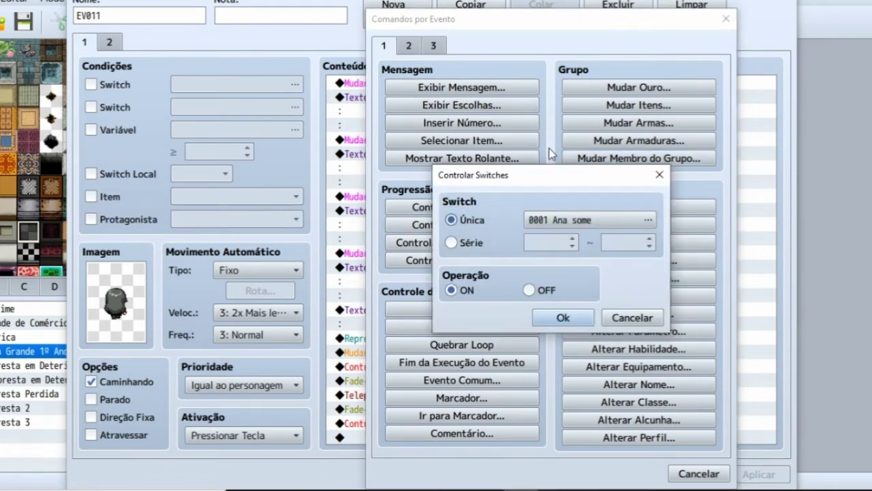
click(556, 225)
click(595, 128)
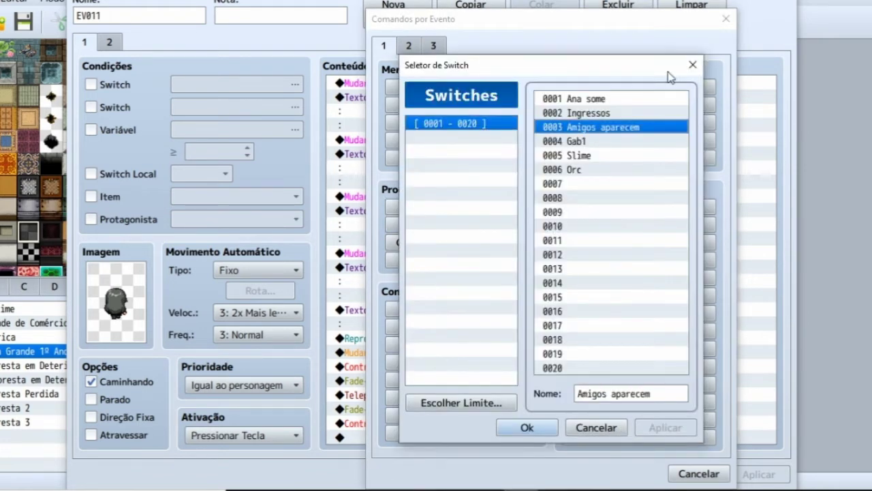
click(694, 65)
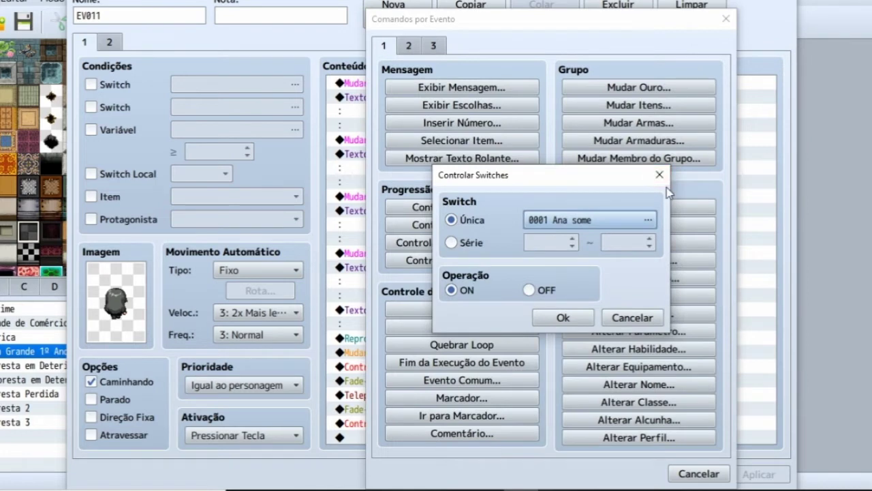
click(657, 172)
click(726, 19)
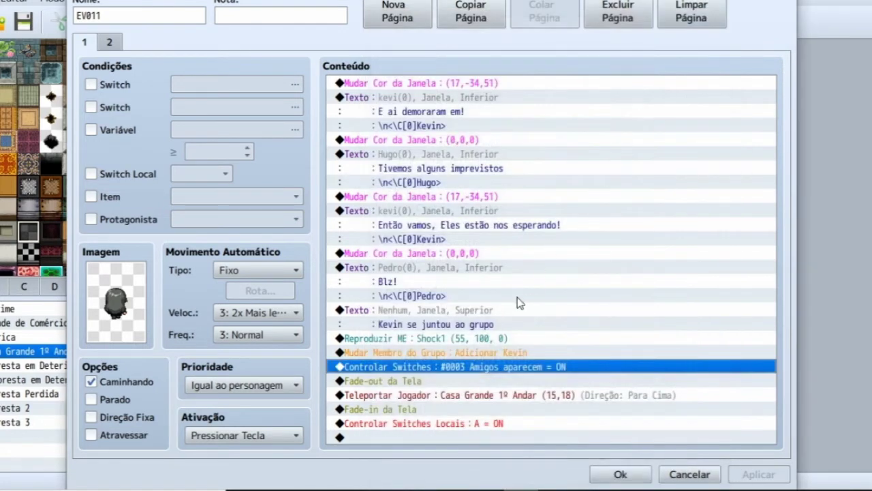
Step: Find the Fade-out and Fade-in da Tela commands among the new event commands without adding either
click(394, 383)
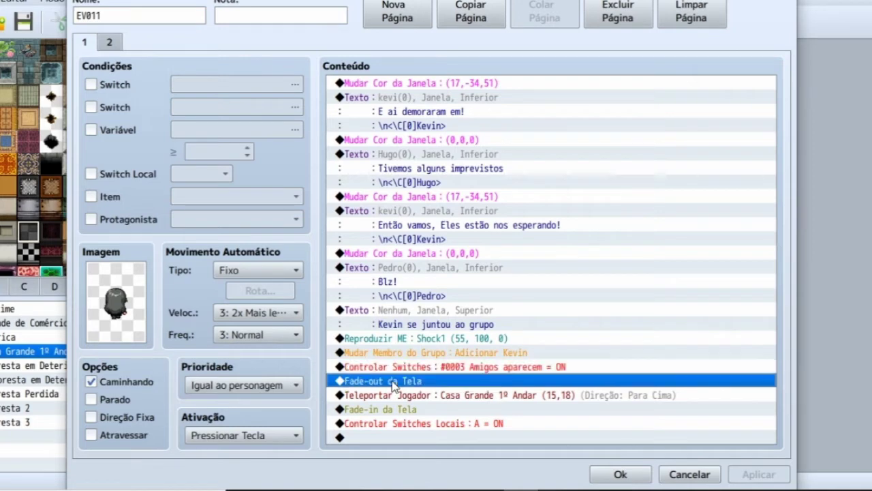
double_click(394, 384)
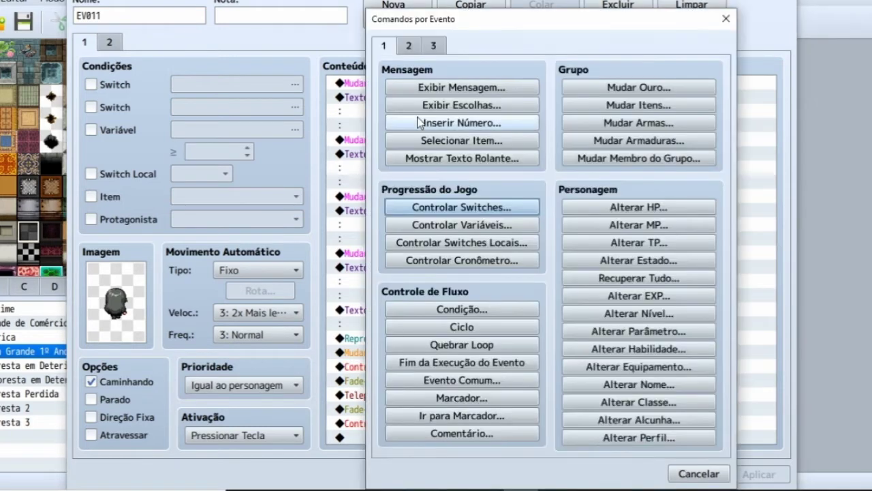
click(413, 45)
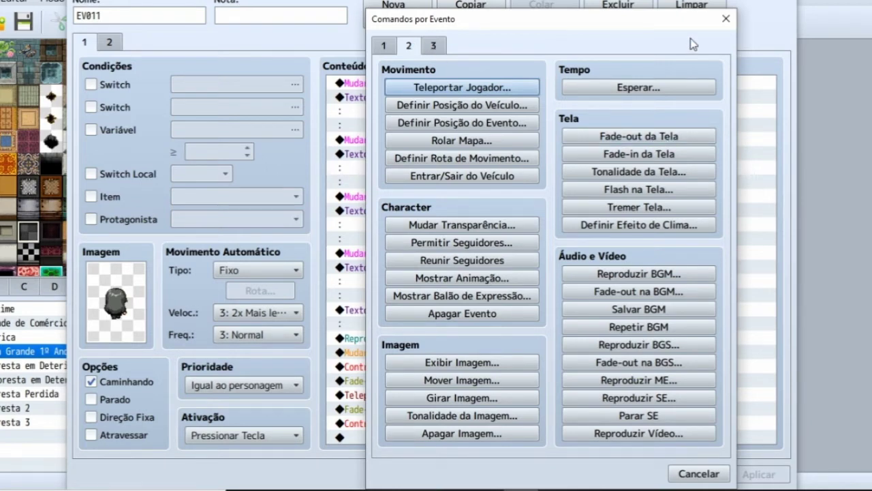
click(727, 18)
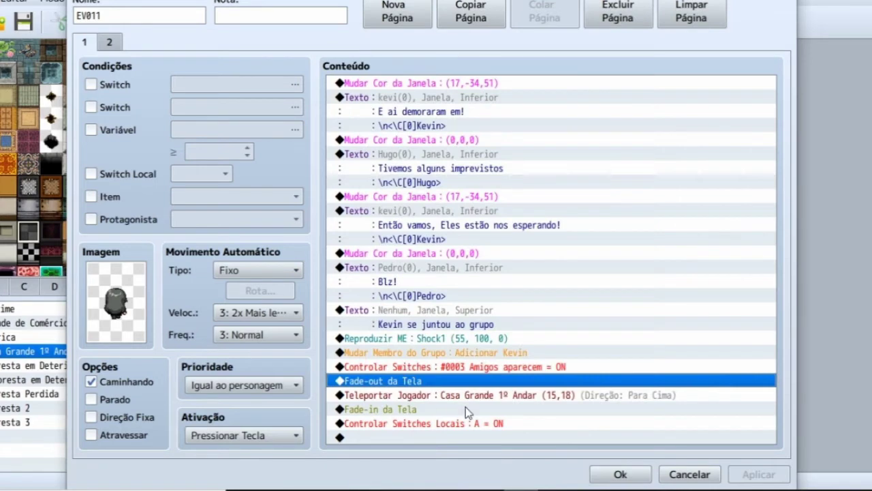
Step: Inspect the destination on the Casa Grande 1º Andar map in EV011's Teleportar Jogador command without changing it
right_click(442, 396)
click(476, 363)
click(520, 194)
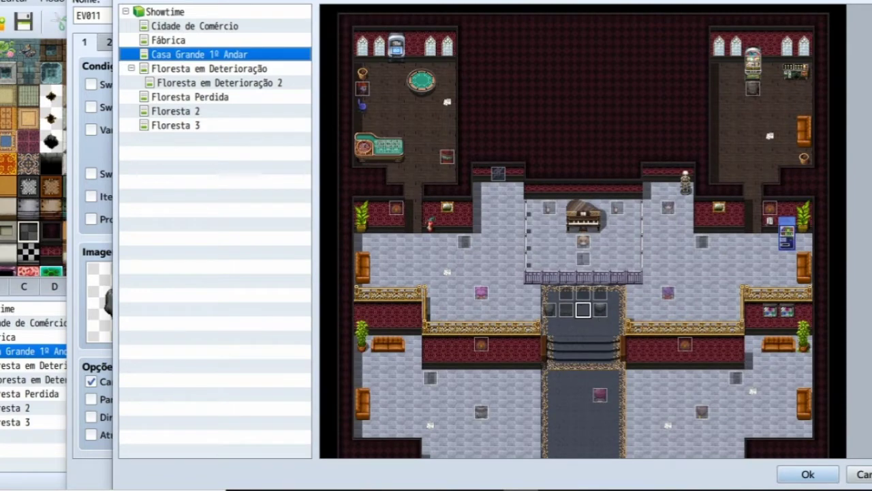
key(Return)
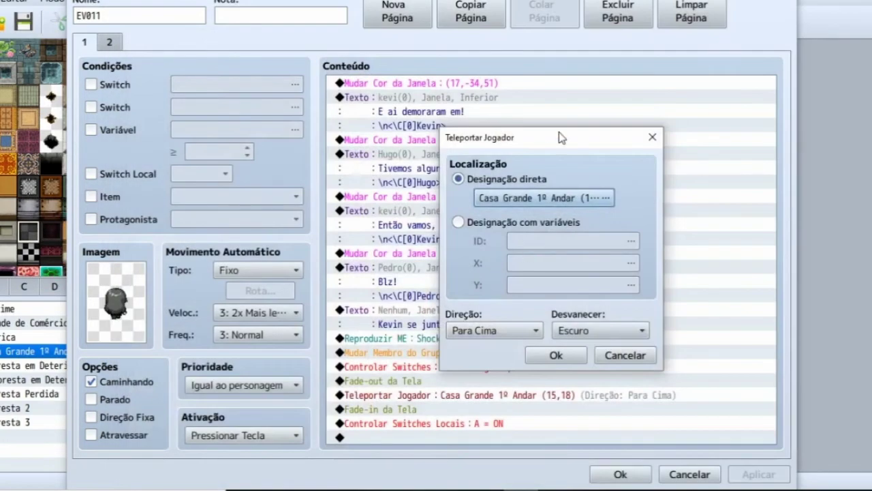
click(653, 137)
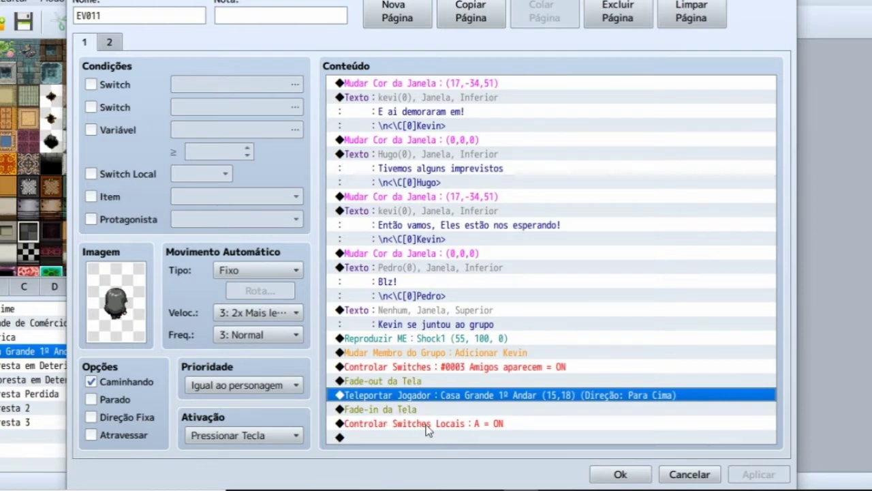
Step: Examine EV011's second page and its Switch Local A condition, locate the Controlar Switches Locais command, and close the event unchanged
click(109, 42)
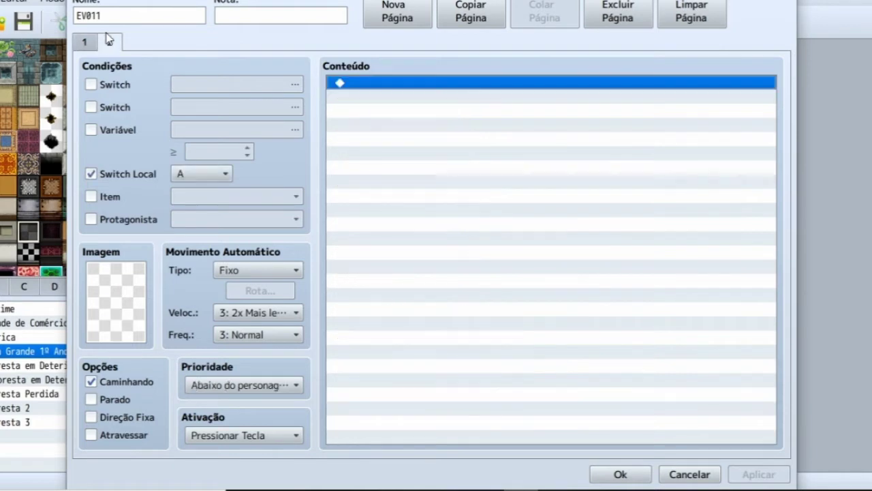
click(87, 42)
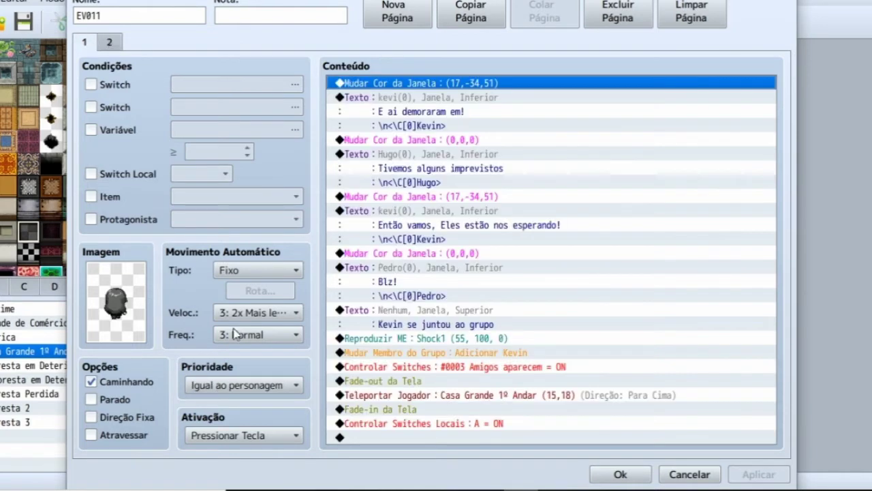
click(394, 424)
double_click(394, 437)
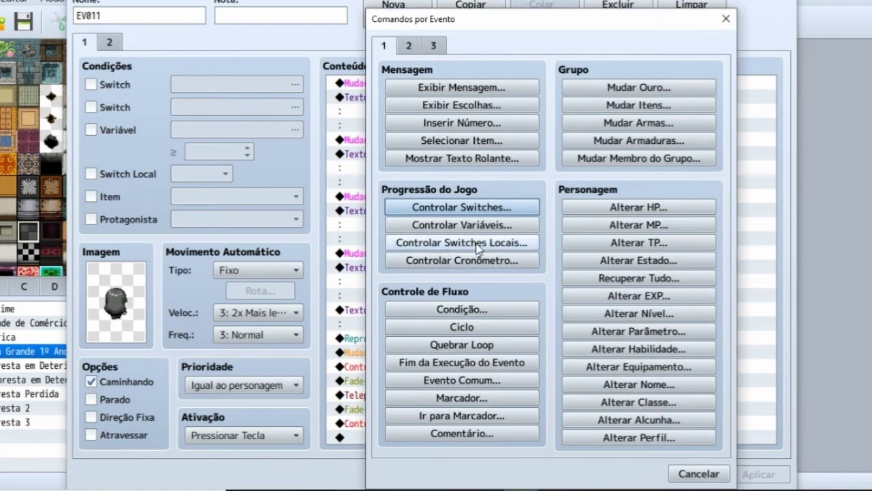
click(728, 21)
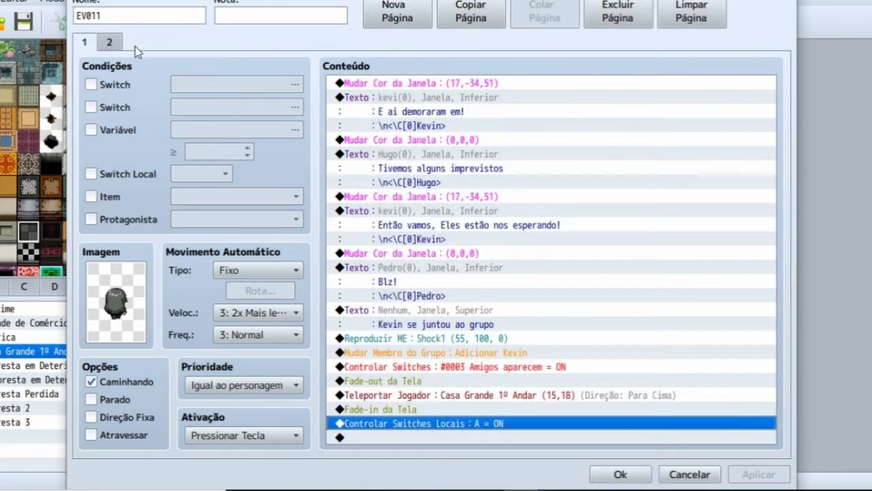
click(110, 43)
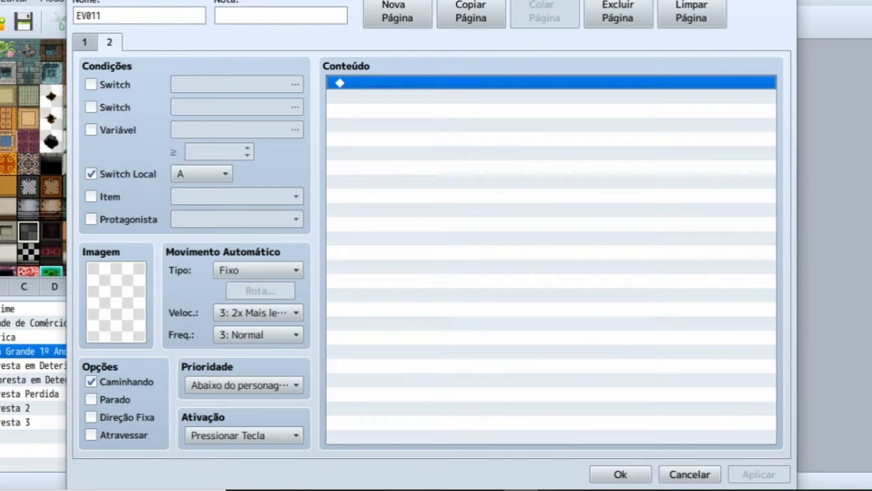
key(Escape)
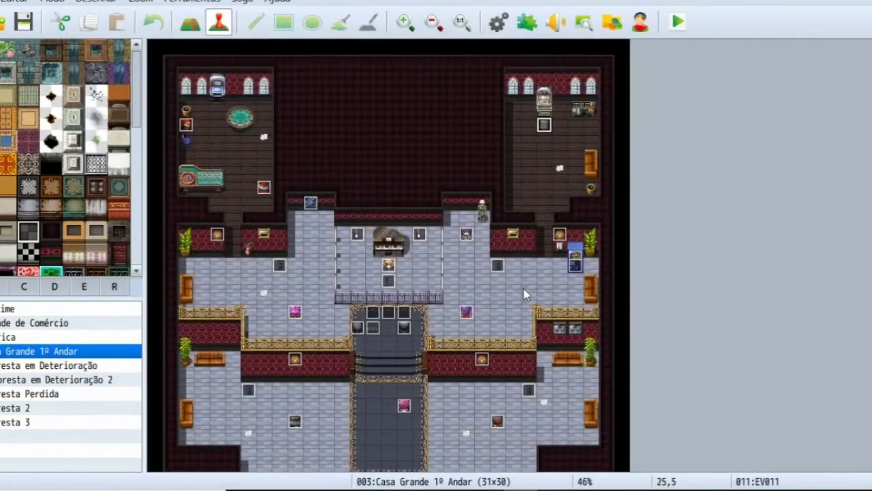
Step: Review both pages of event EV015, just below the stage railing, and close it unchanged
click(389, 314)
right_click(391, 311)
click(423, 325)
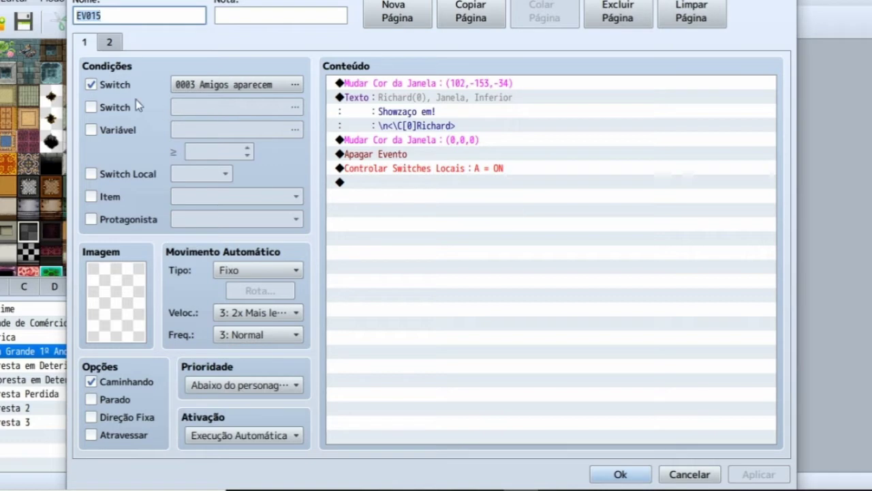
click(112, 44)
click(90, 45)
key(Return)
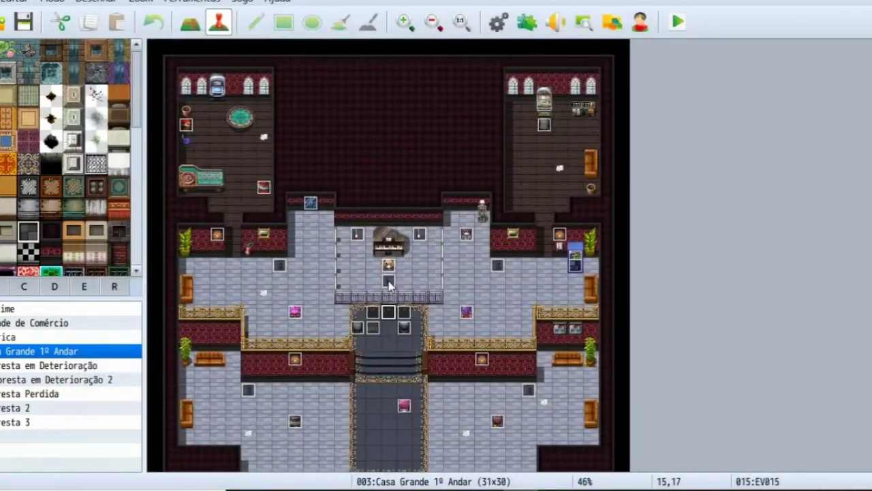
Step: Review both pages of event EV016, immediately right of EV015 on the map, and close it unchanged
right_click(409, 314)
click(434, 317)
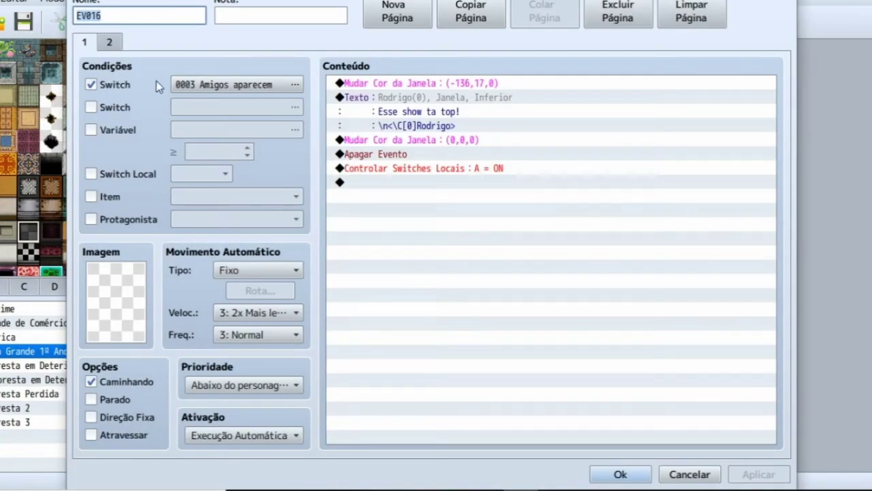
click(109, 42)
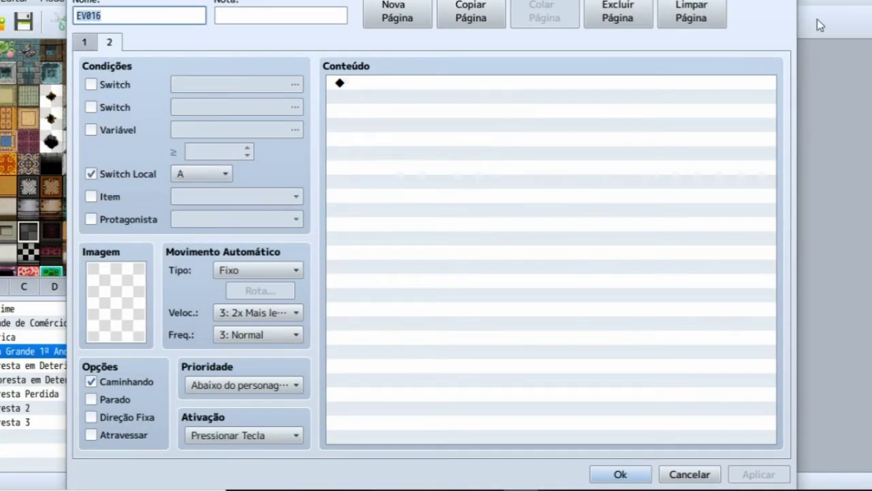
key(Escape)
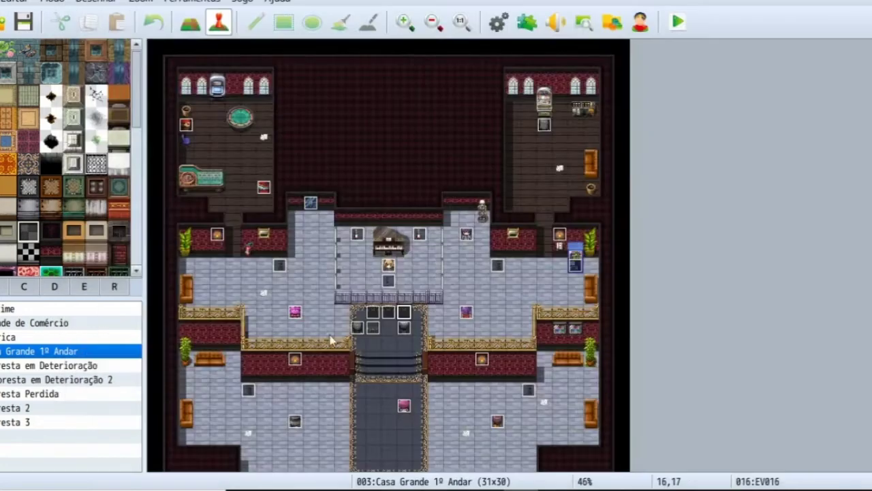
Step: Review the first page of event EV022, in the row just below the stage railing, and close it unchanged
right_click(375, 314)
click(398, 325)
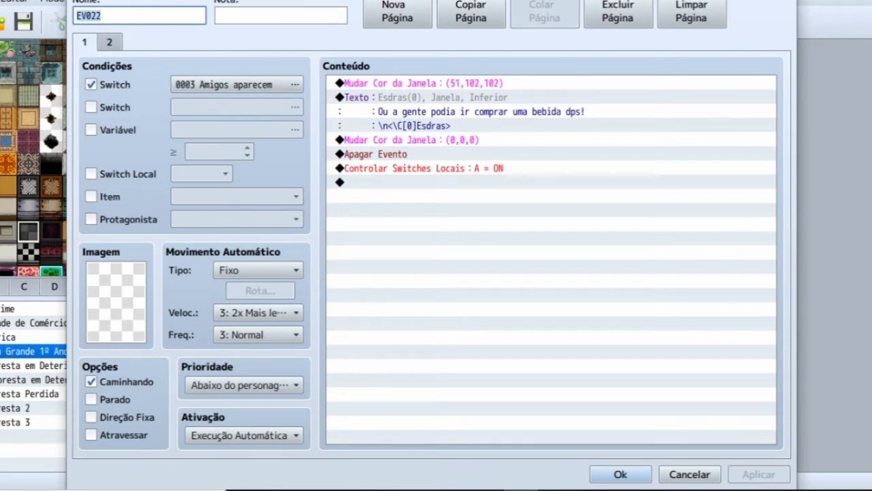
key(Return)
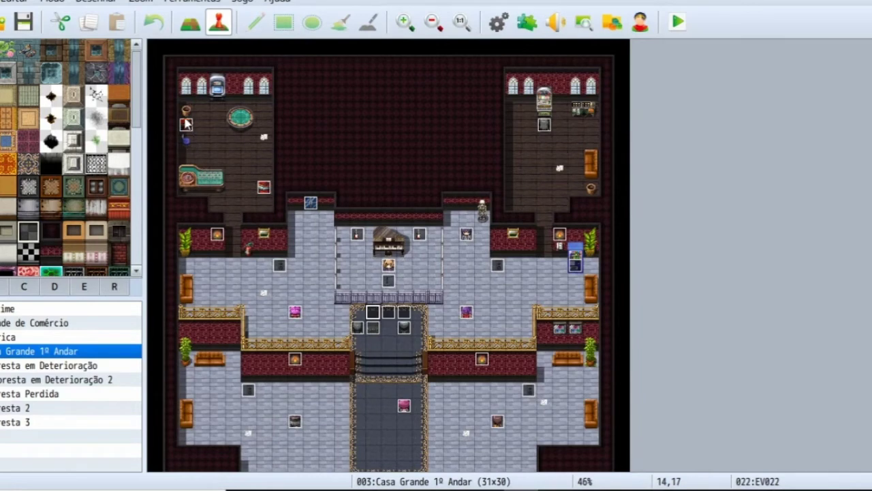
Step: Open event EV012, just below EV022, and inspect the window colour in its first Mudar Cor da Janela command without changing it
right_click(377, 330)
click(390, 327)
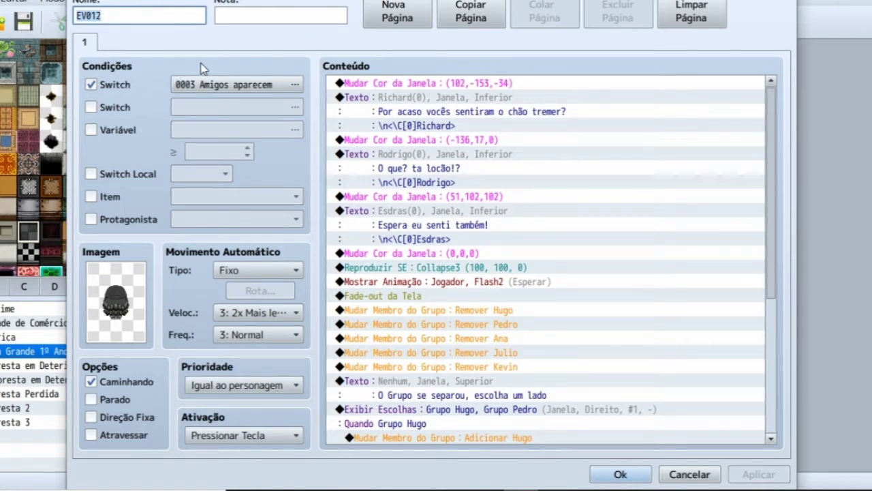
click(383, 83)
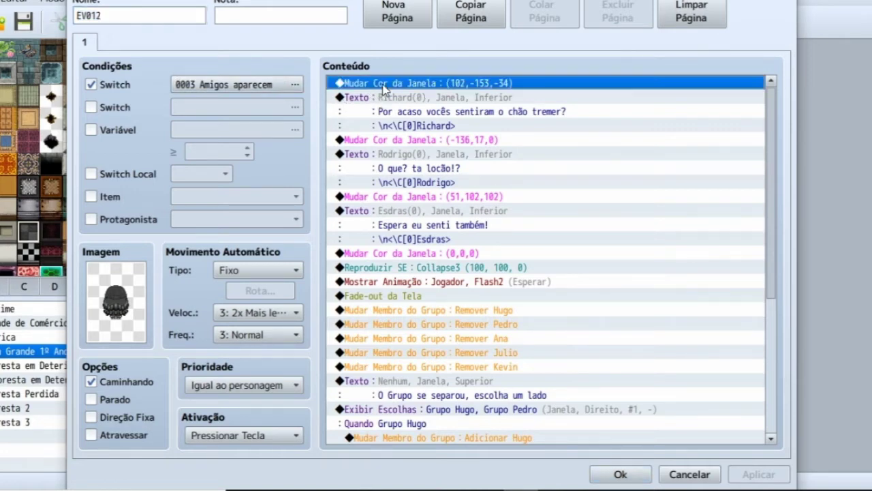
right_click(386, 83)
click(409, 114)
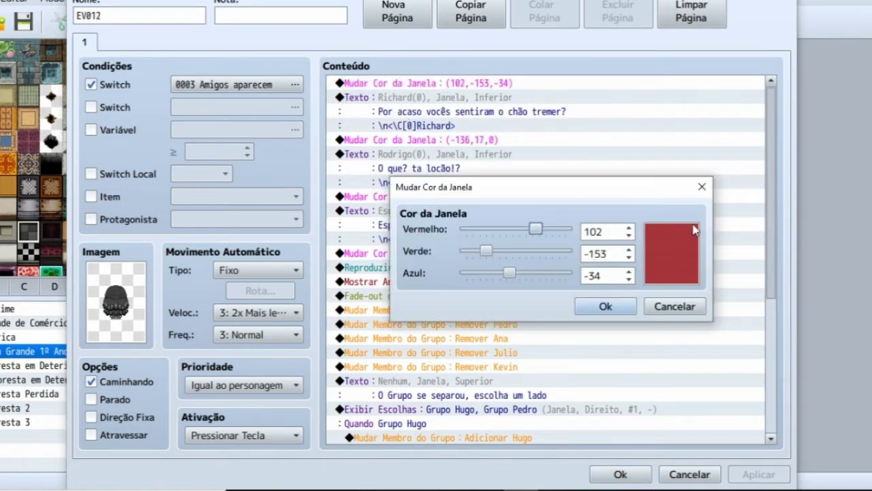
click(703, 187)
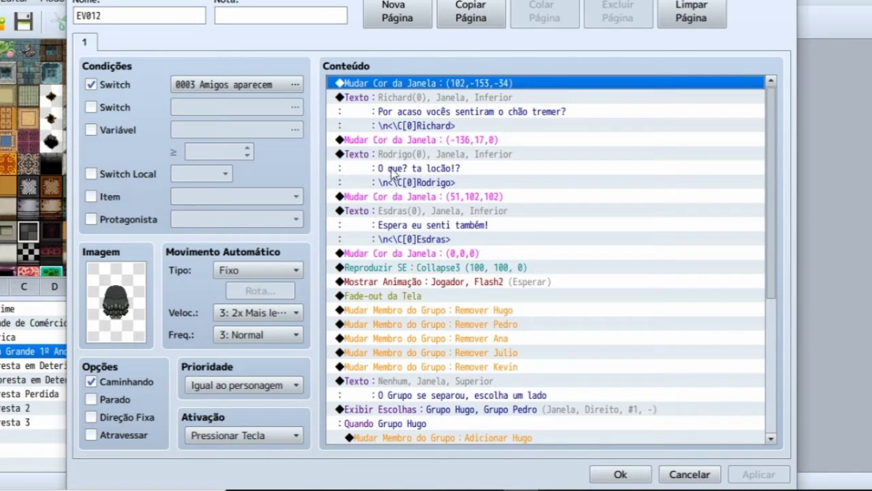
Step: Read EV012's dialogue down to the Collapse3 sound and locate Reproduzir SE among the available event commands, inserting nothing
scroll(409, 226, down, 1)
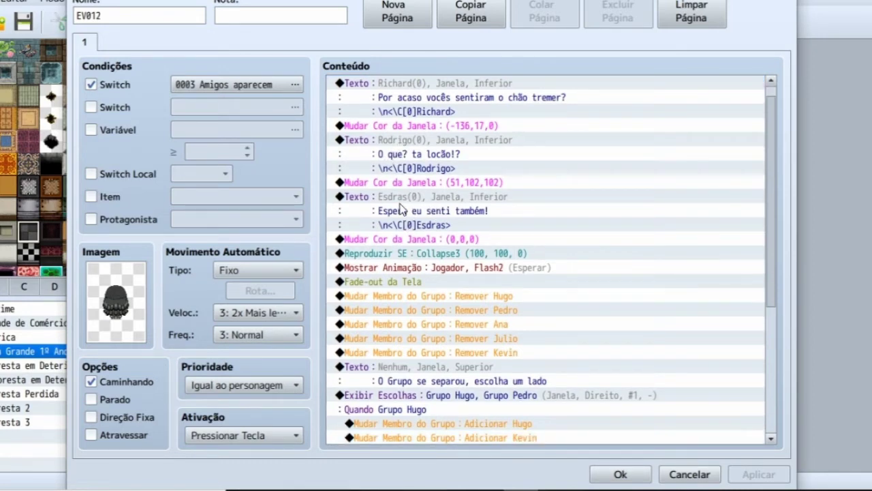
scroll(412, 212, down, 2)
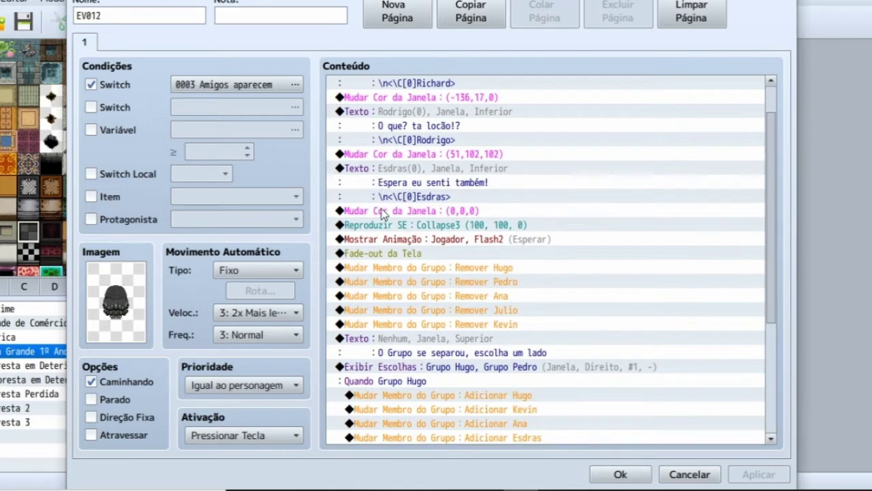
scroll(415, 213, down, 2)
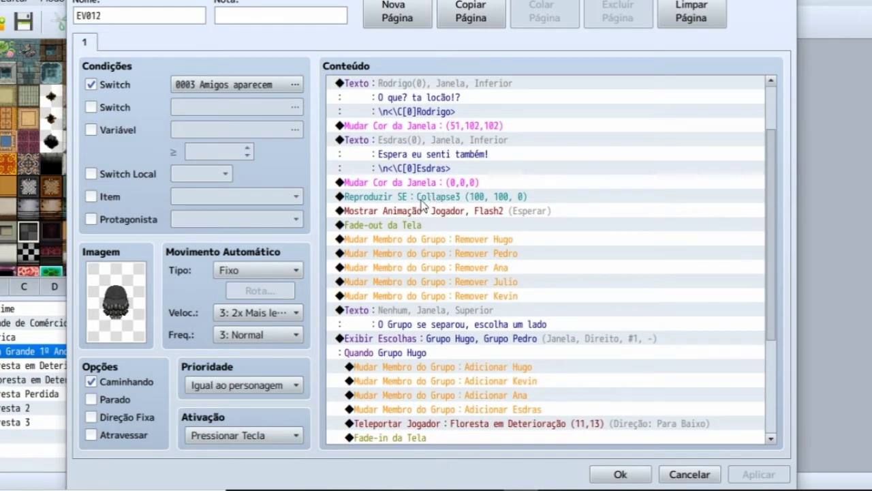
click(415, 201)
key(Insert)
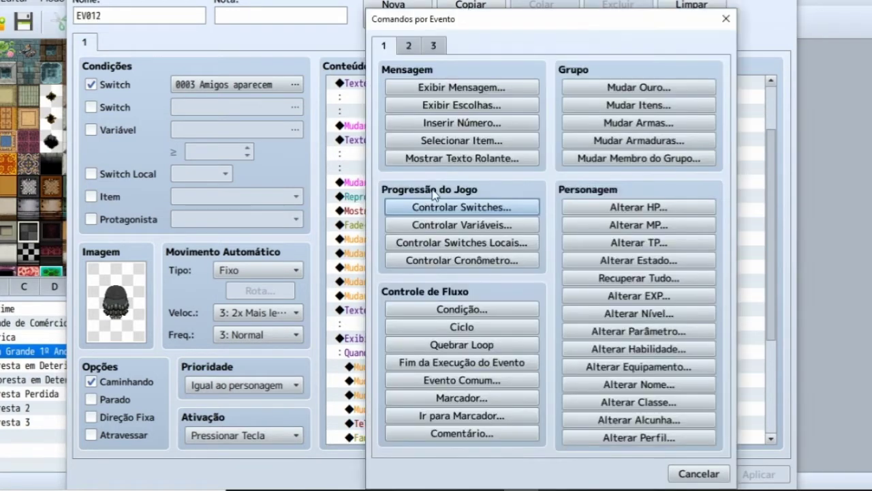
click(411, 46)
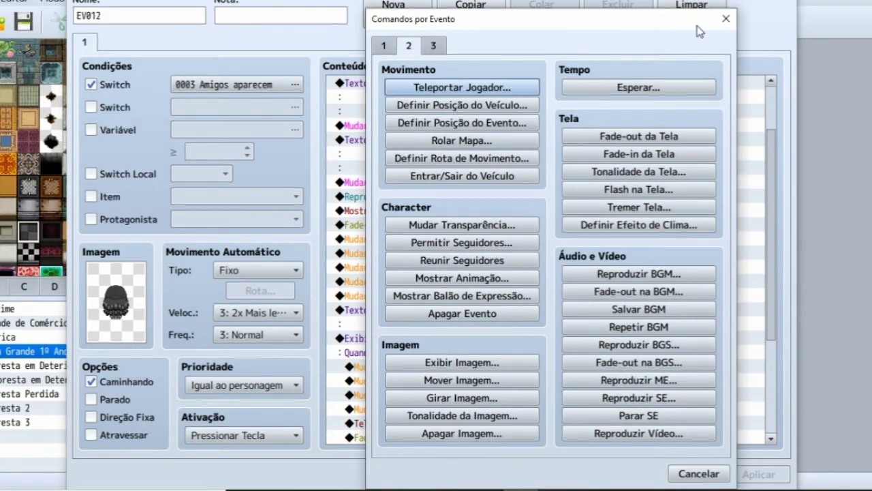
click(725, 23)
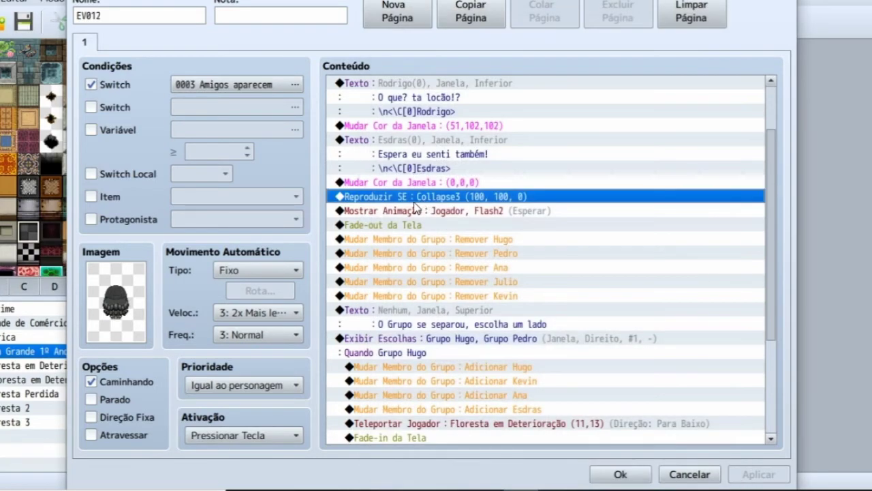
Step: Inspect EV012's Reproduzir SE command for the Collapse3 sound and close it unchanged
right_click(414, 202)
click(458, 227)
click(640, 113)
click(665, 86)
Step: Inspect the character and animation settings in EV012's Mostrar Animação command and close it unchanged
right_click(443, 213)
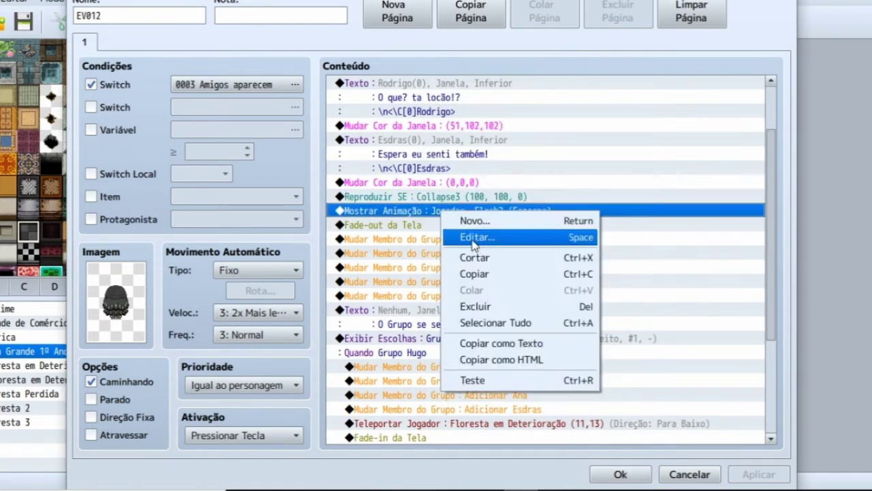
click(473, 240)
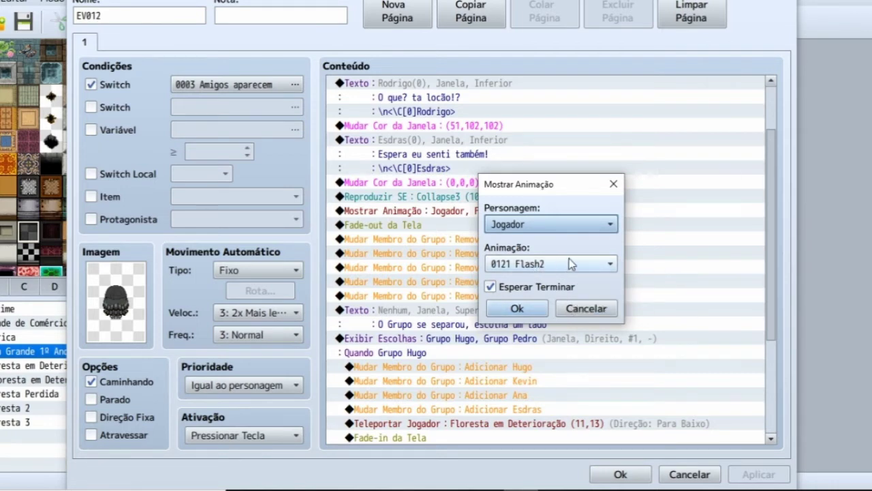
click(614, 184)
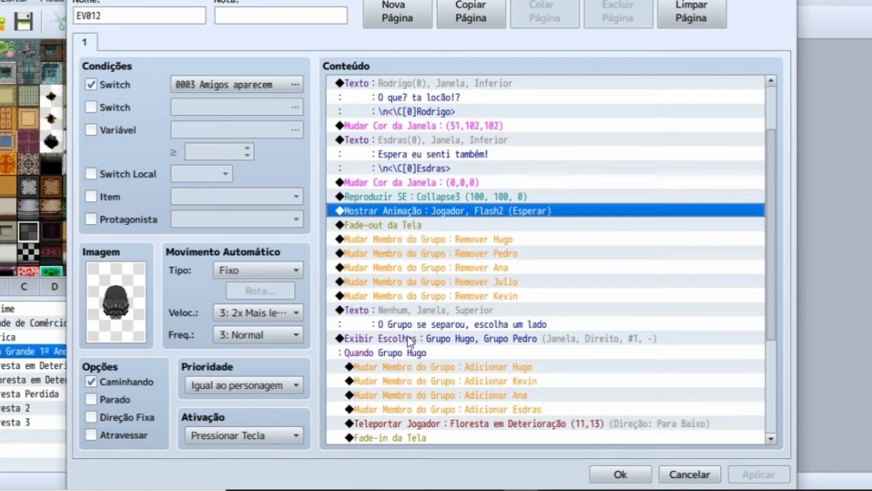
Step: Review EV012's party member removals and the two group choice branches with their teleports, and close the event without saving changes
scroll(415, 314, down, 1)
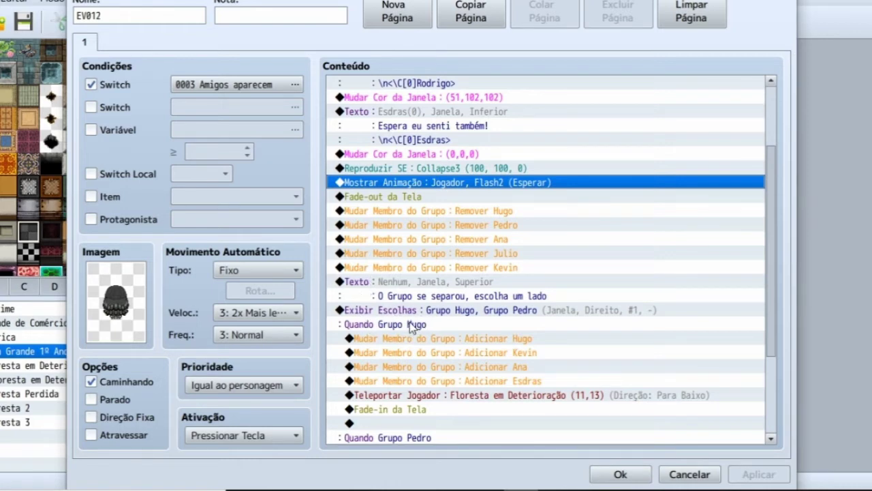
scroll(368, 337, down, 1)
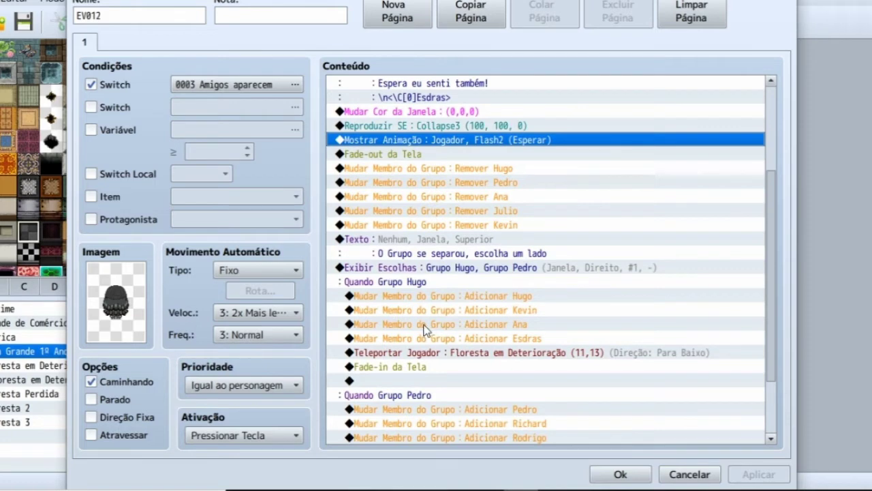
scroll(436, 331, down, 1)
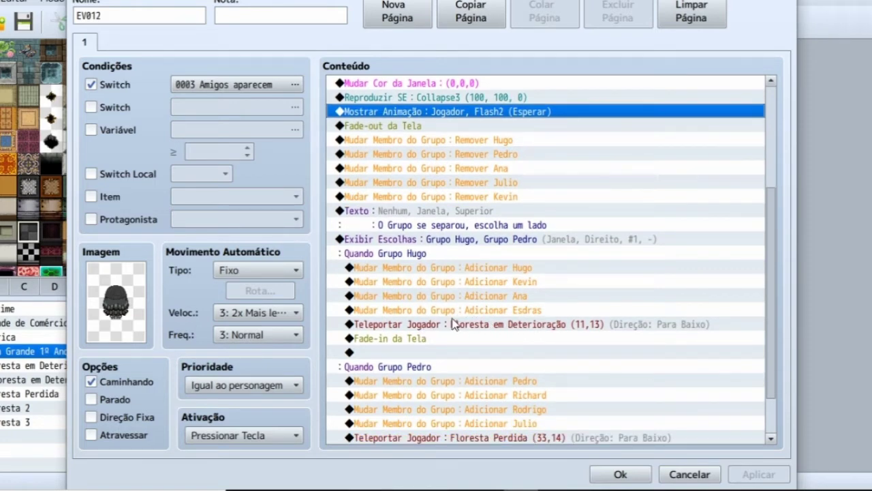
scroll(418, 330, down, 1)
scroll(417, 325, down, 1)
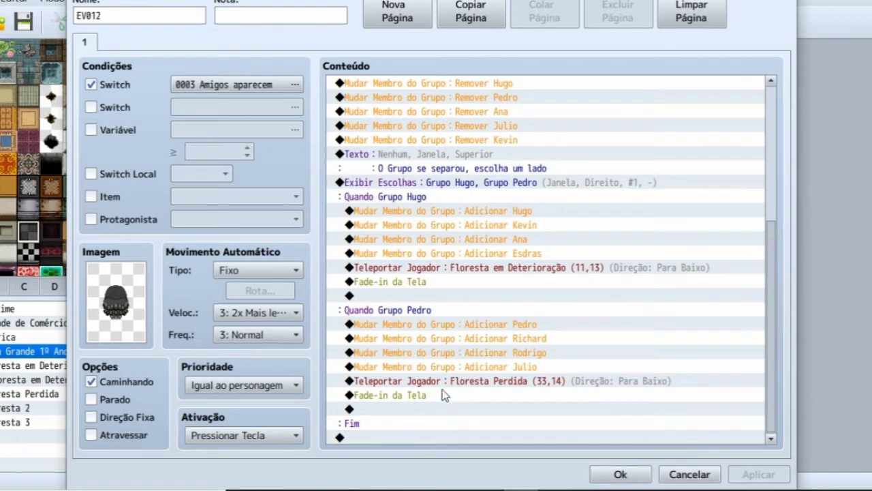
scroll(417, 379, up, 2)
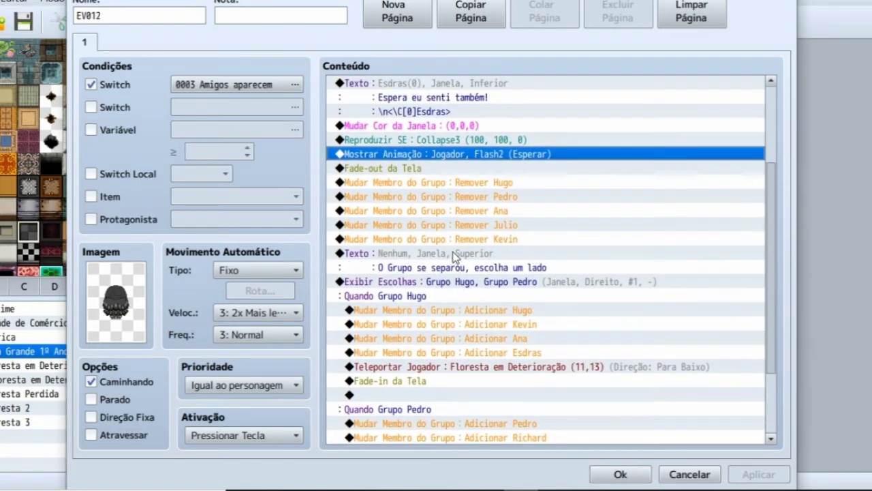
scroll(460, 290, down, 2)
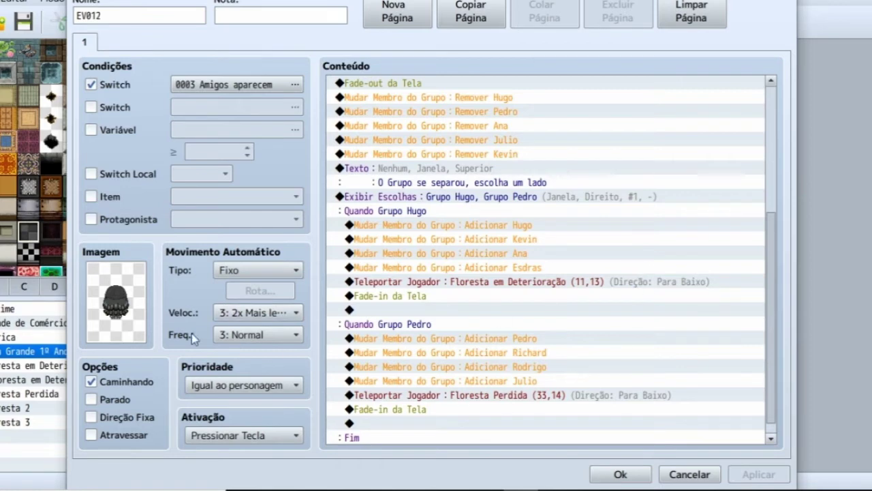
scroll(232, 385, up, 1)
scroll(262, 337, down, 1)
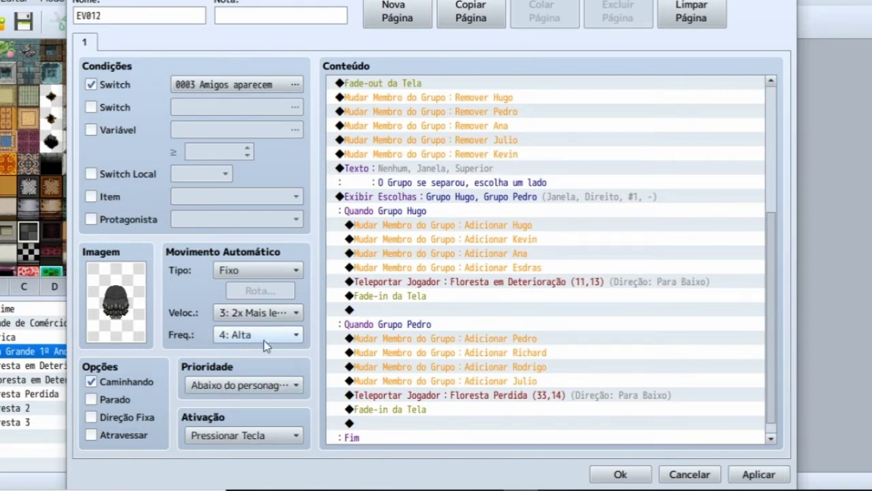
scroll(306, 383, down, 2)
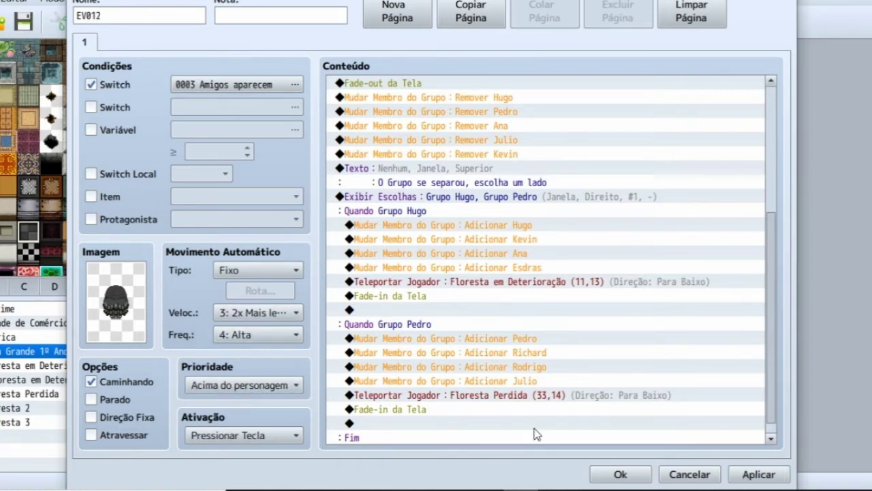
click(687, 475)
click(414, 257)
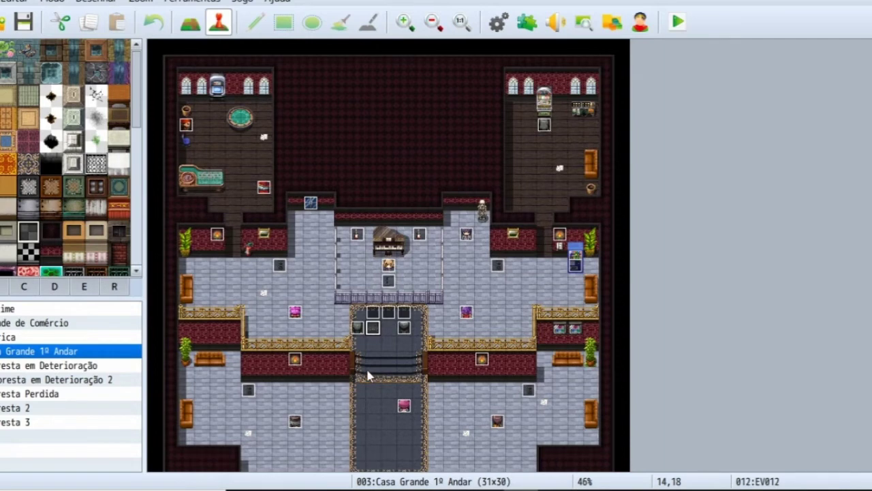
Step: Switch to the Tactics game window and load the saved game in Arquivo 1
mouse_move(556, 490)
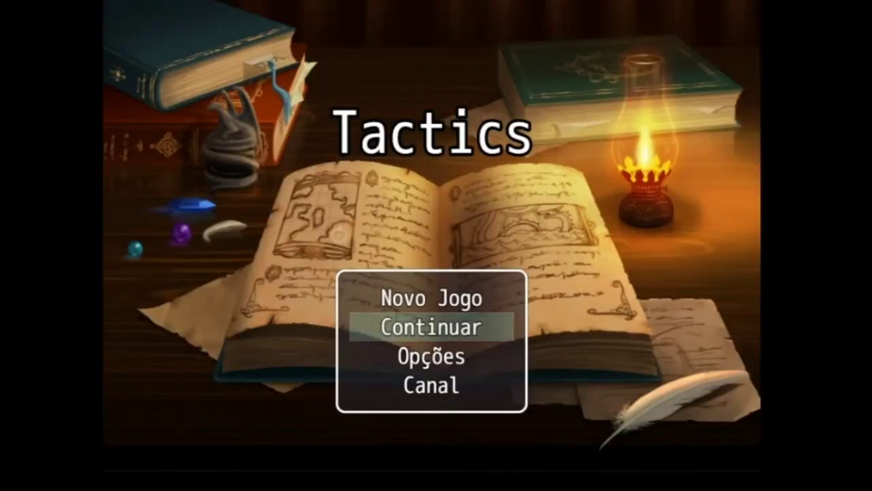
key(Return)
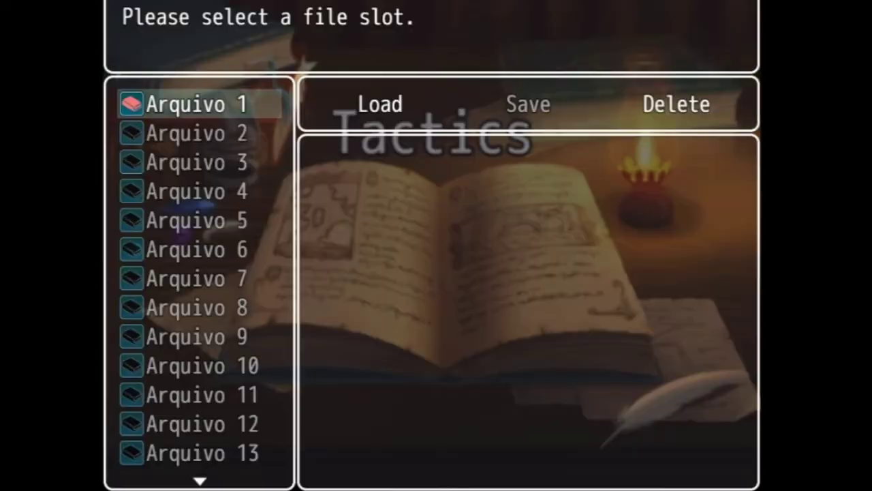
key(Return)
key(Return)
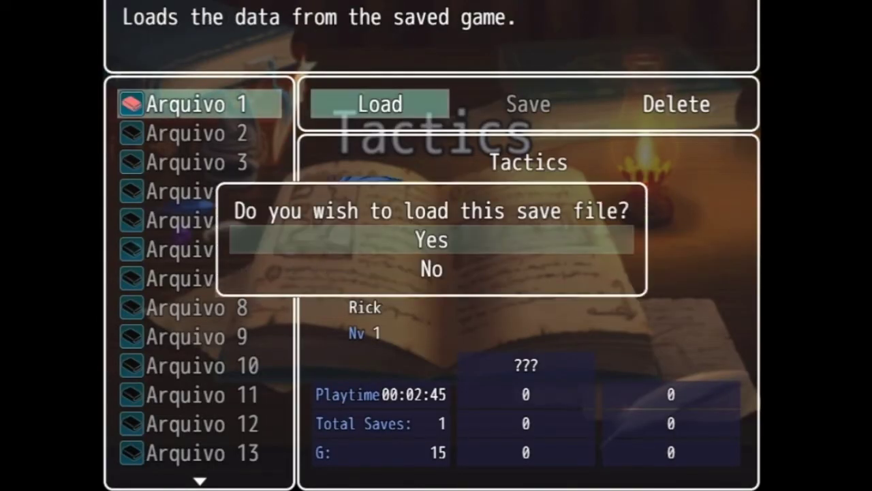
key(Escape)
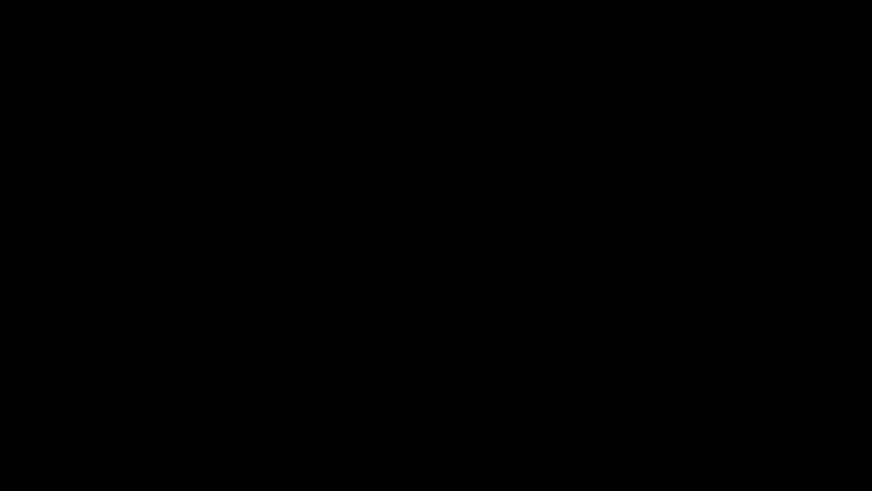
Step: Walk into the Entrada da Cidade dos Polemistes scene and advance the elves' dialogue through to the throne room
key(Up)
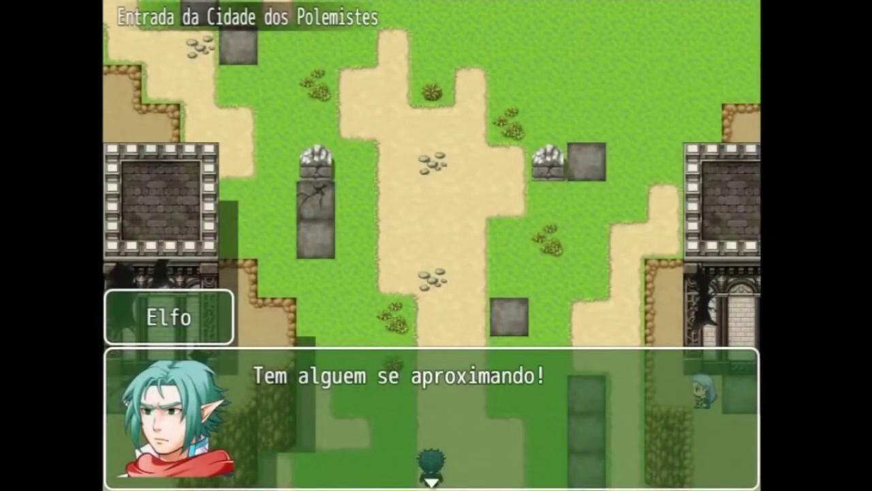
key(Return)
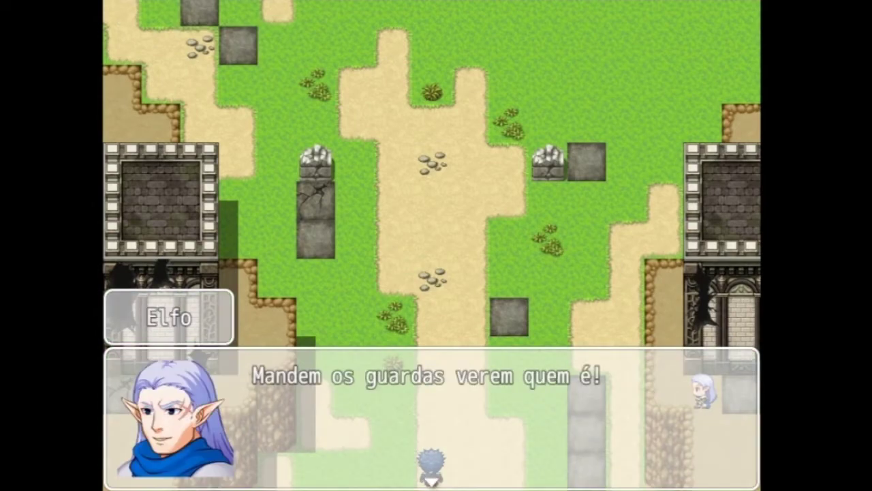
key(Return)
key(Return)
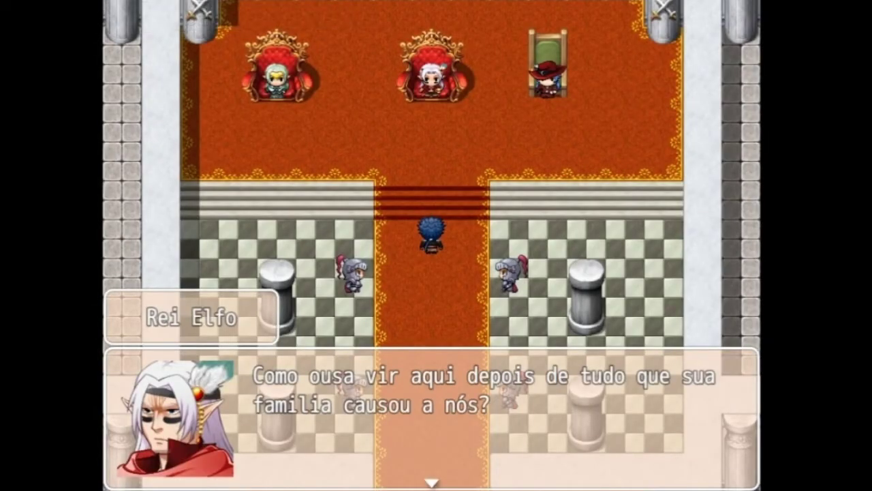
key(Return)
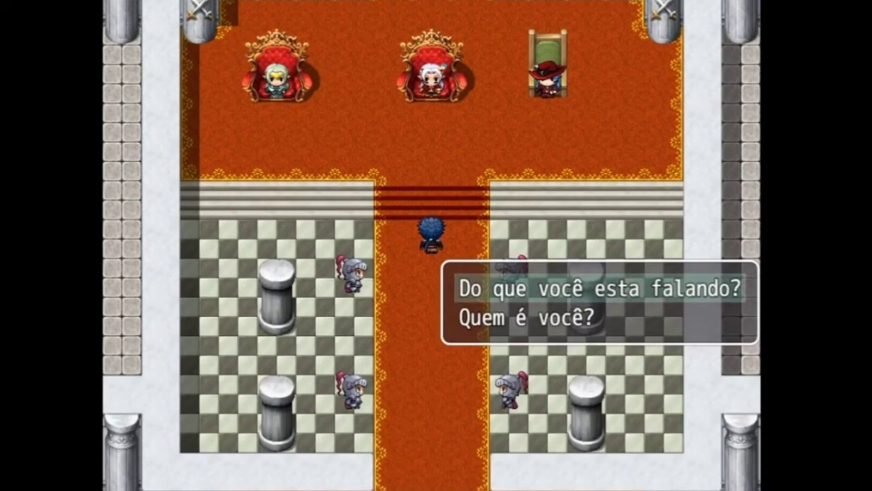
key(Return)
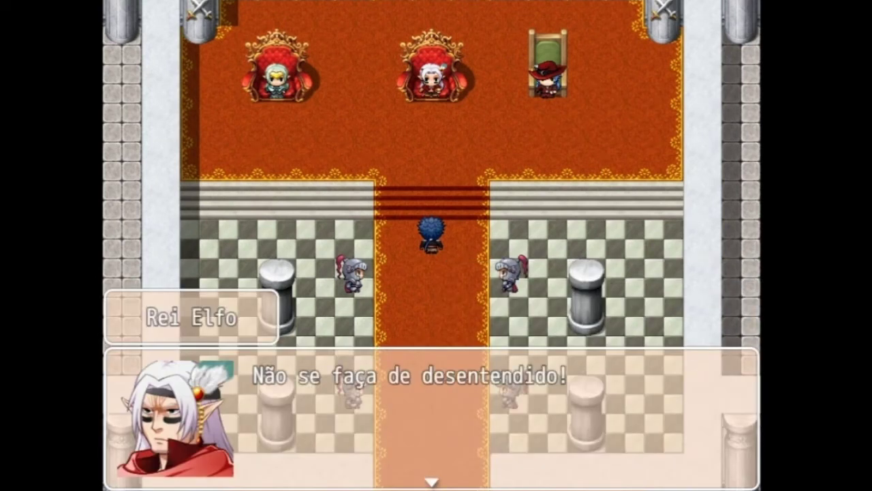
key(Return)
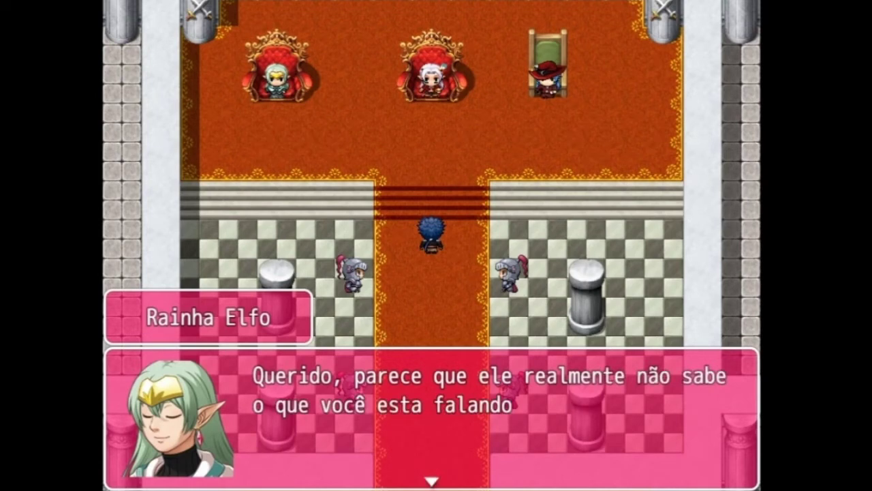
key(Return)
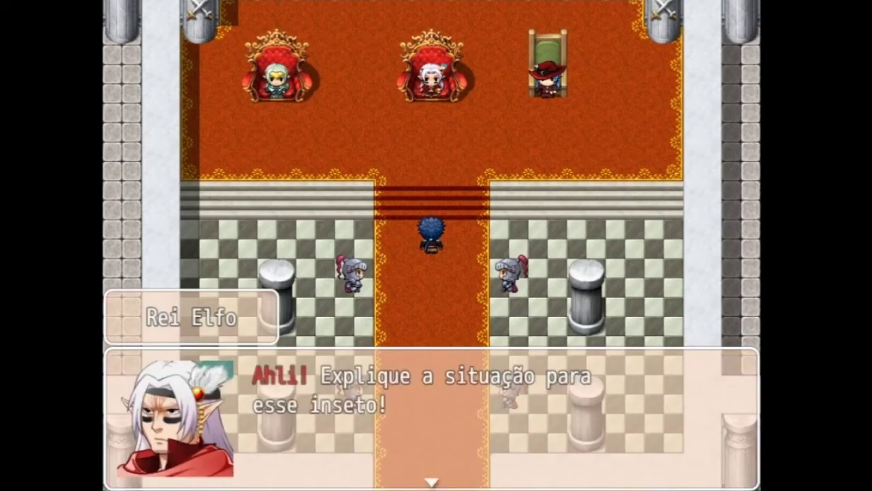
key(Return)
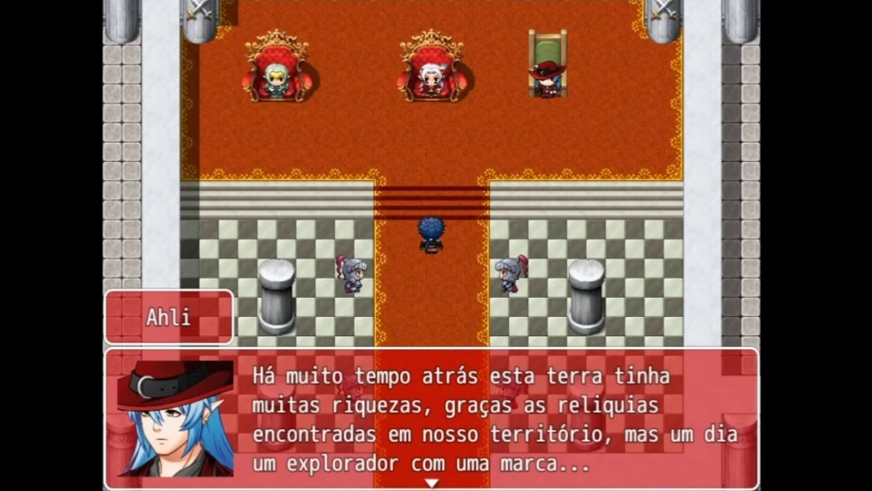
key(Return)
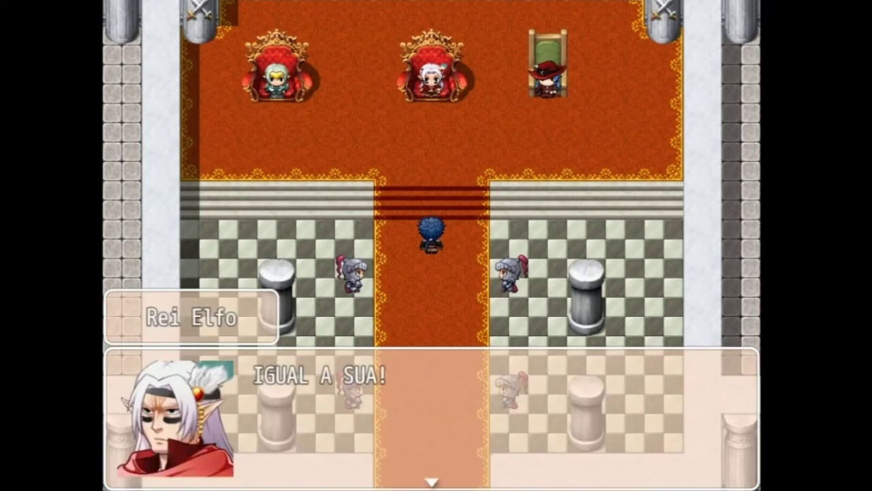
key(Return)
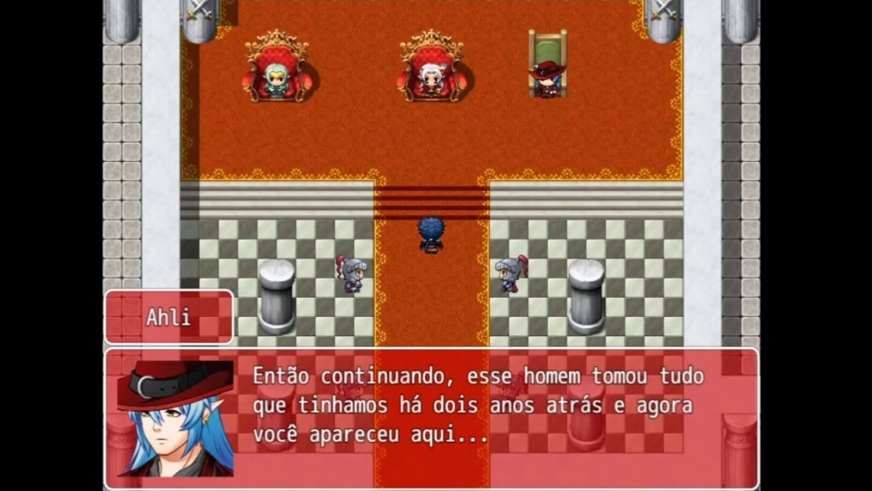
key(Return)
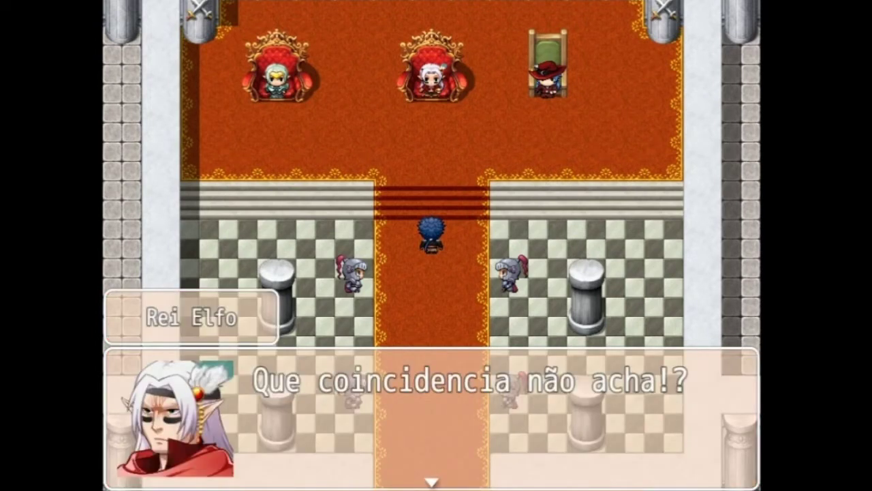
Step: Play through Rick's questions about the marked man and Ahli's accusation, up to the Rainha Elfo's reply
key(Return)
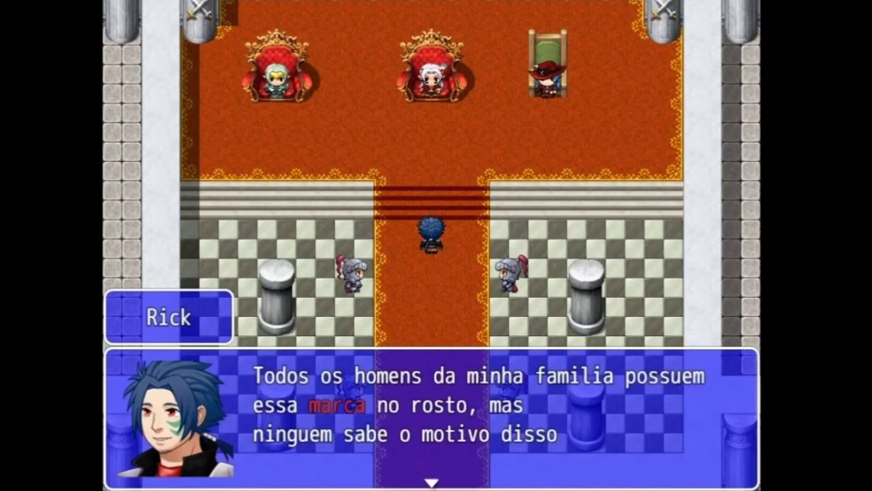
key(Return)
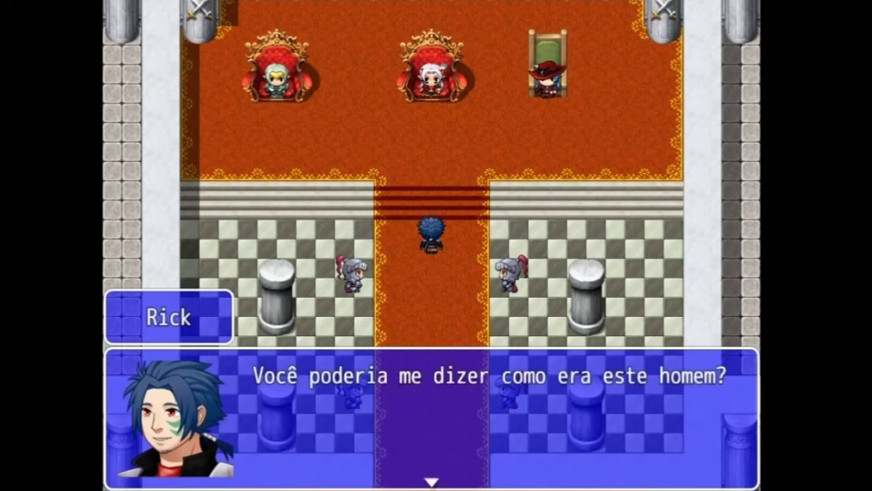
key(Return)
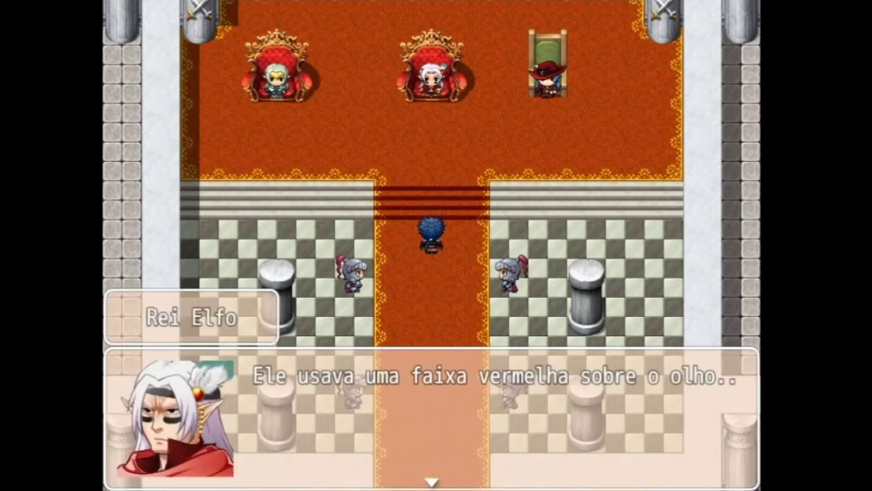
key(Return)
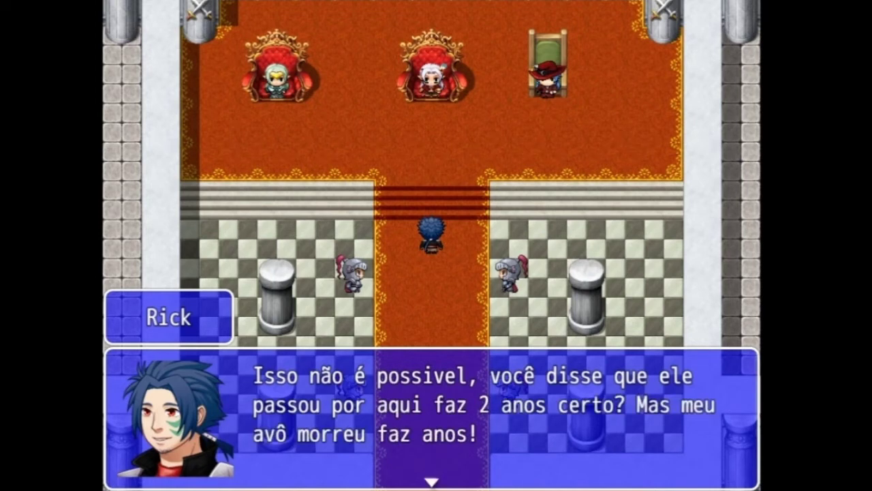
key(Return)
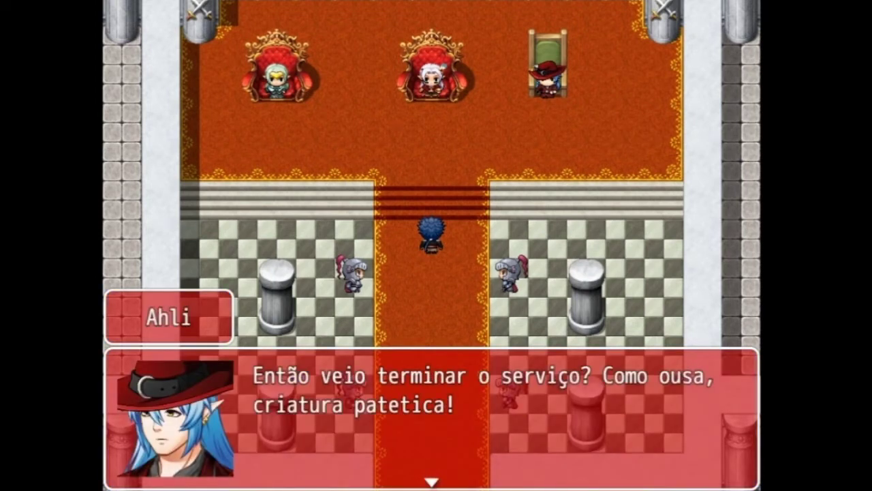
key(Return)
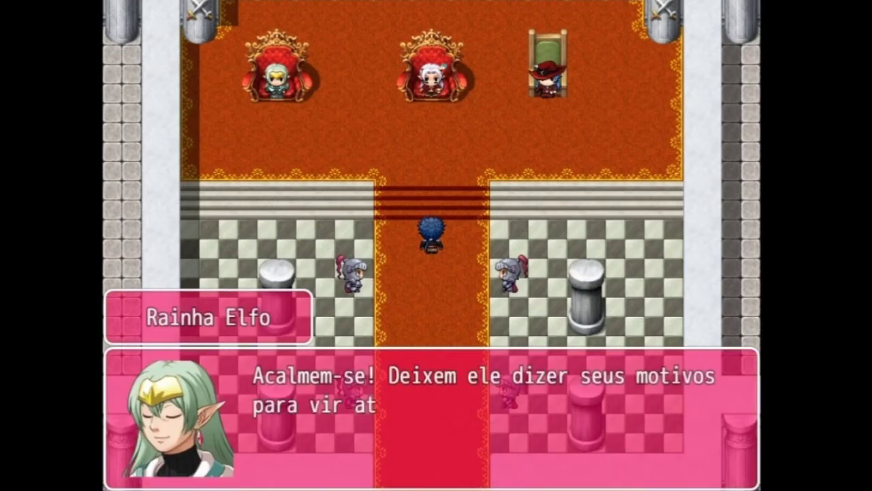
Step: Continue the throne room dialogue through Rick's explanation and the king's order that Ahli accompany him
key(Return)
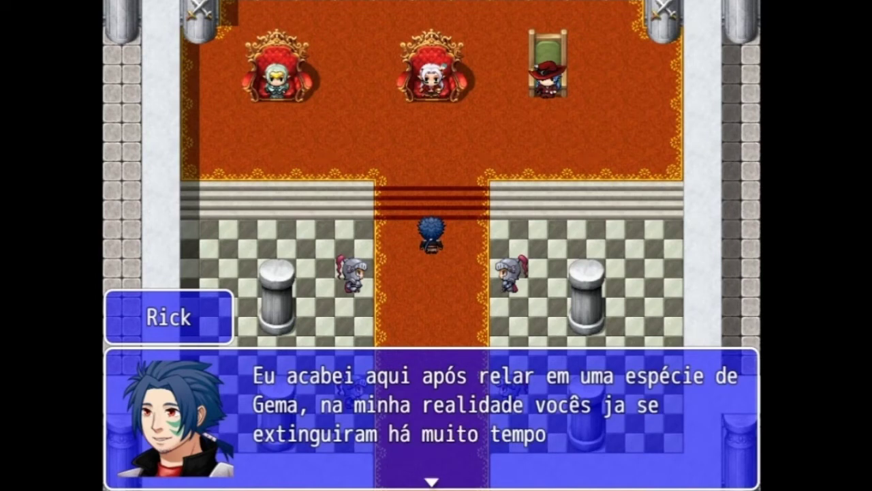
key(Return)
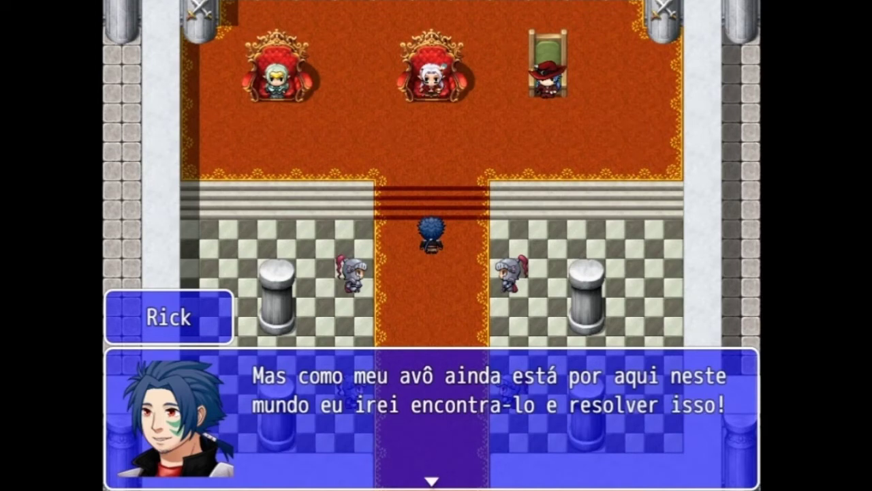
key(Return)
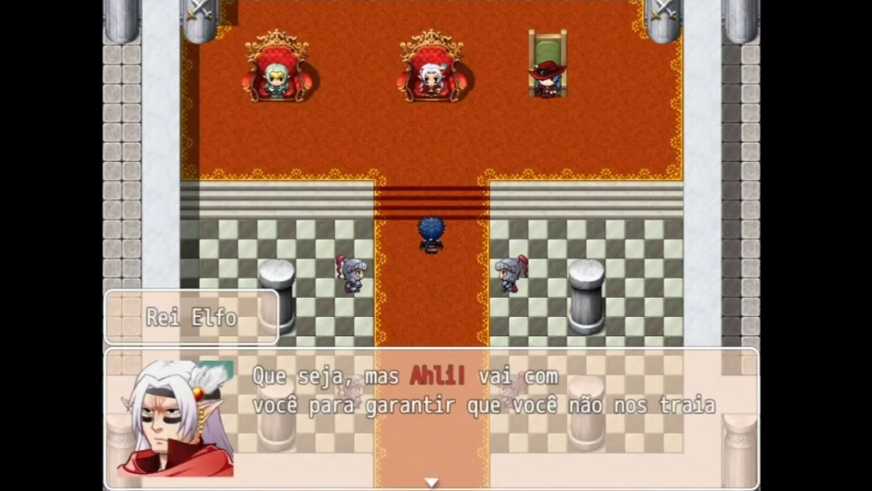
key(Return)
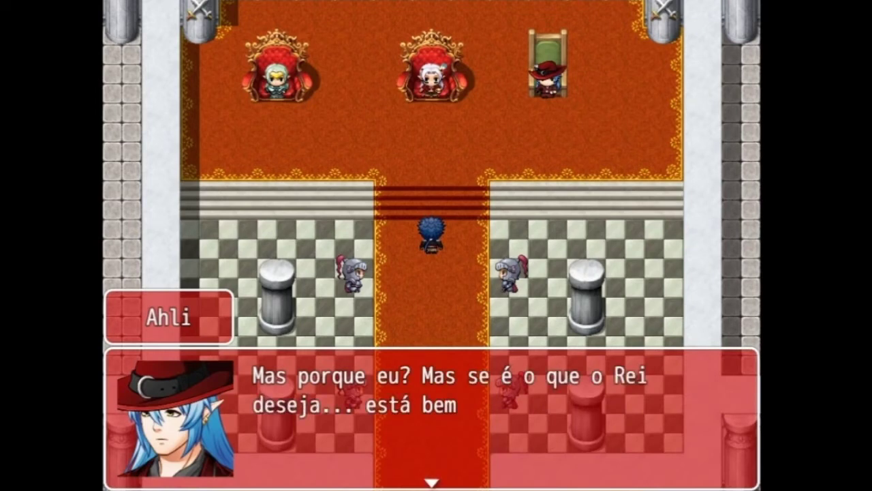
Step: Finish the cutscene through Ahli joining the group and the "Capitulo 1: A cidade dos Polemistes" title
key(Return)
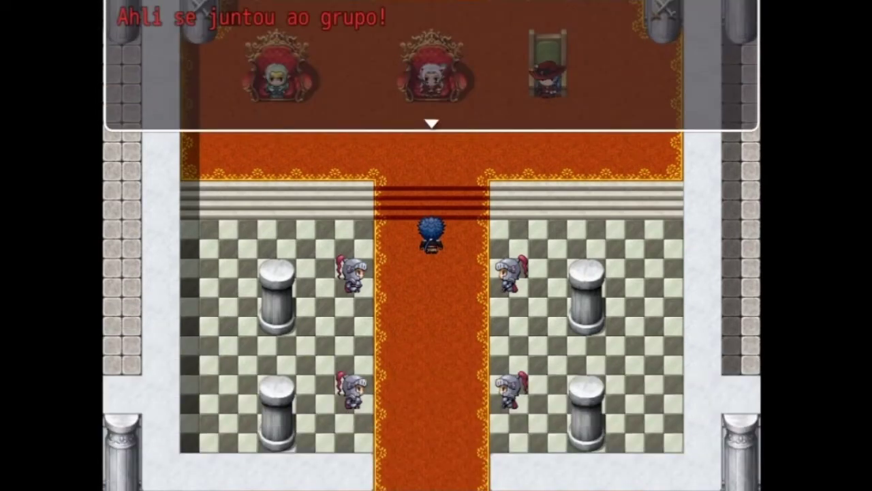
key(Return)
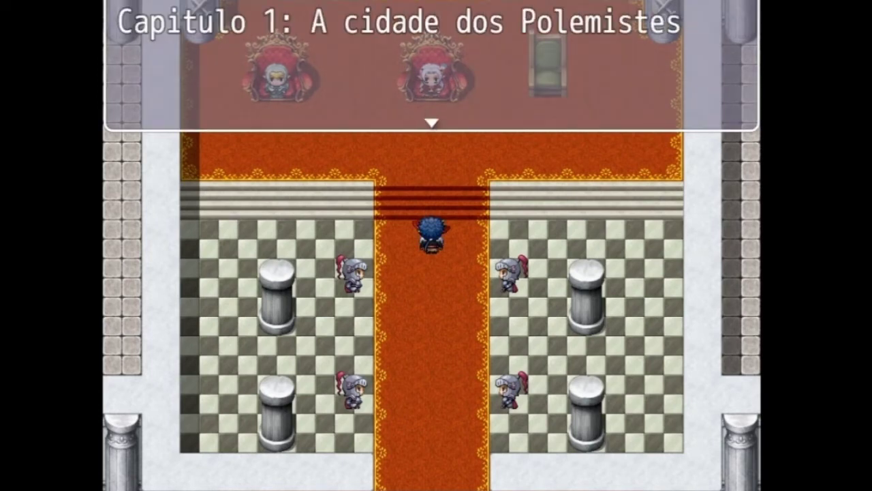
key(Return)
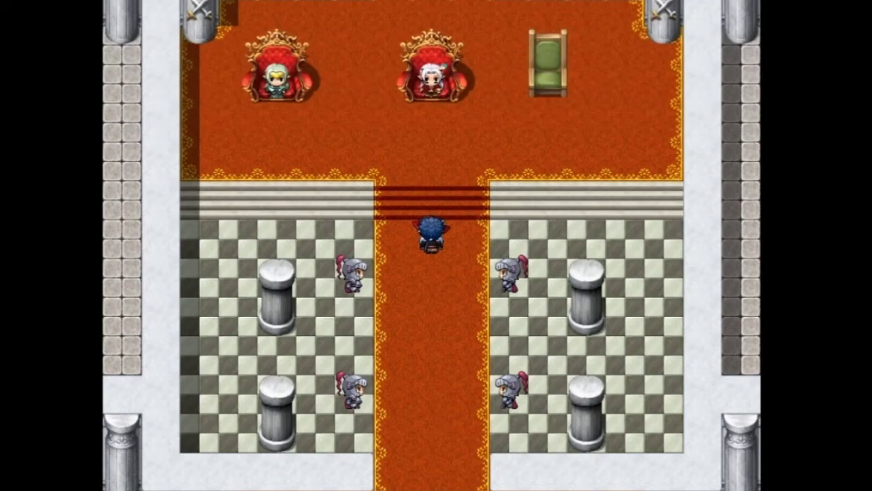
key(Down)
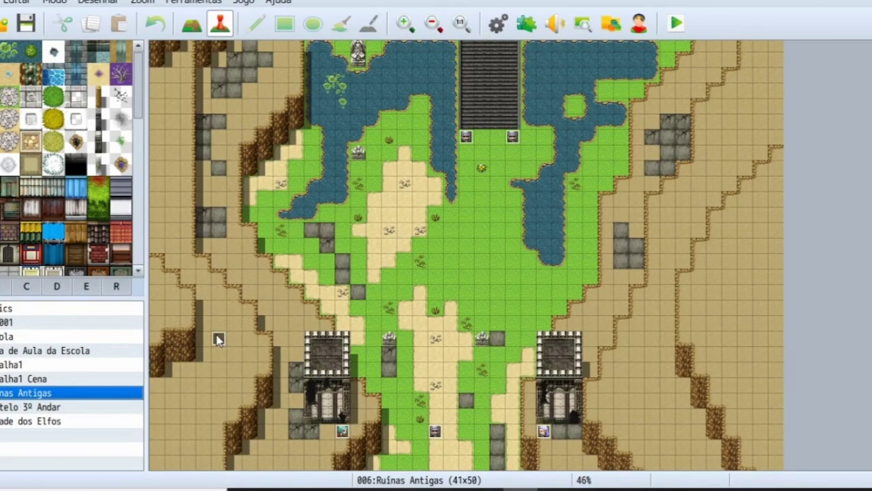
Step: Open event EV007 on the Ruínas Antigas map, compare the commands and conditions of its two pages, and close it unchanged
right_click(218, 339)
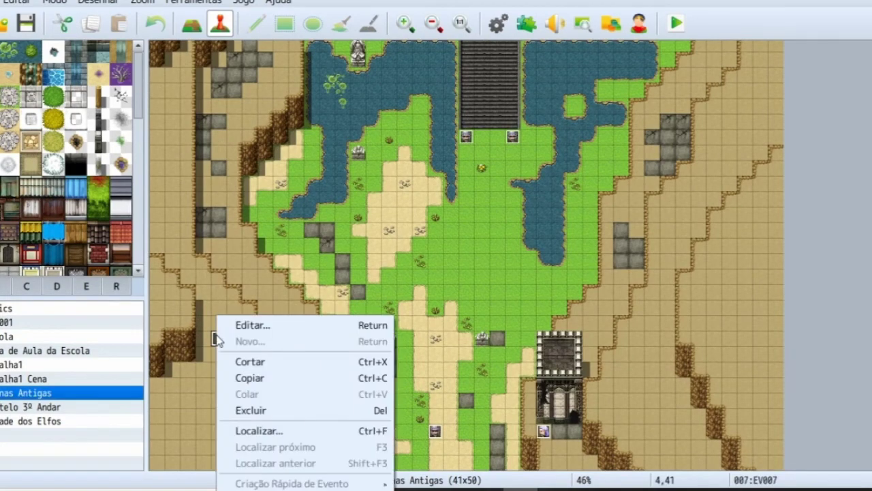
click(256, 327)
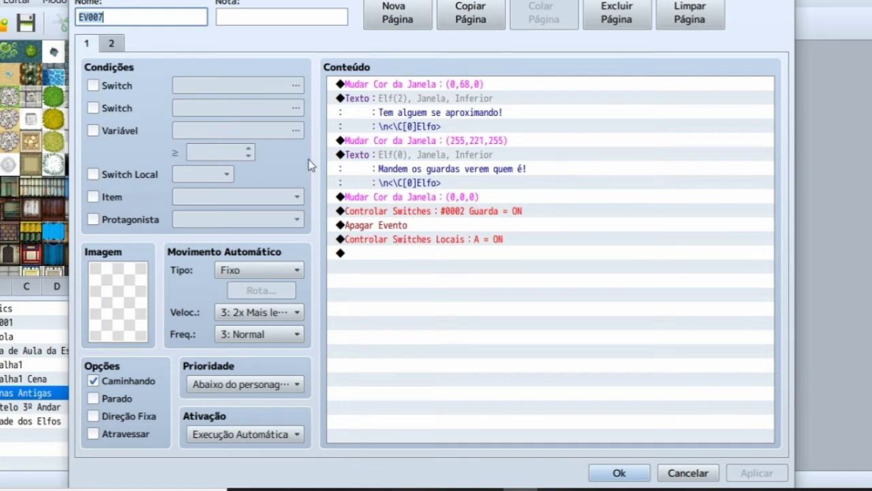
click(111, 43)
click(82, 44)
click(112, 41)
click(102, 47)
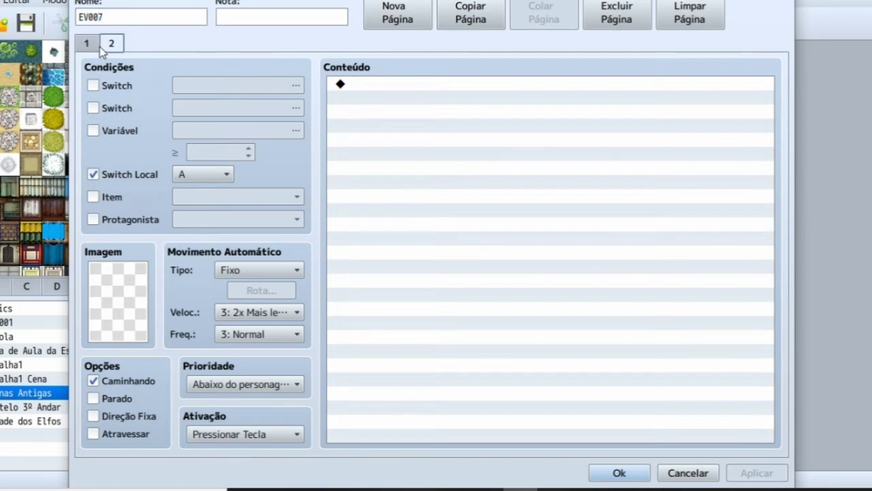
click(86, 43)
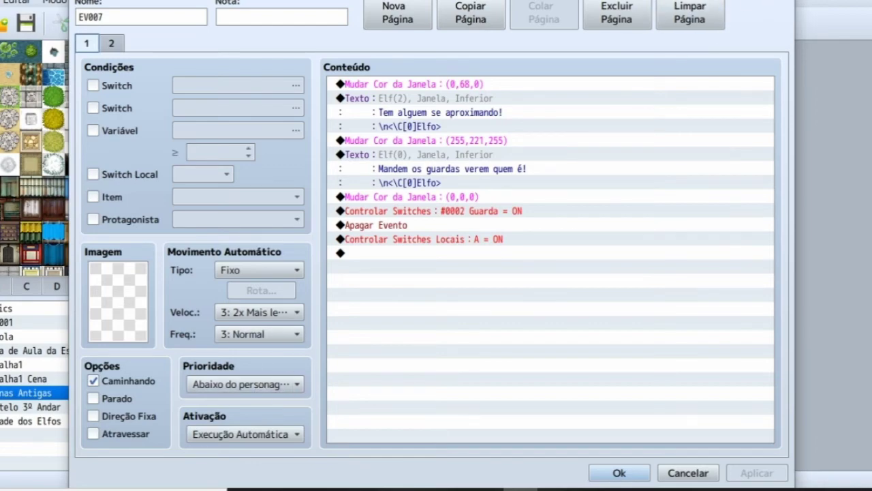
key(Return)
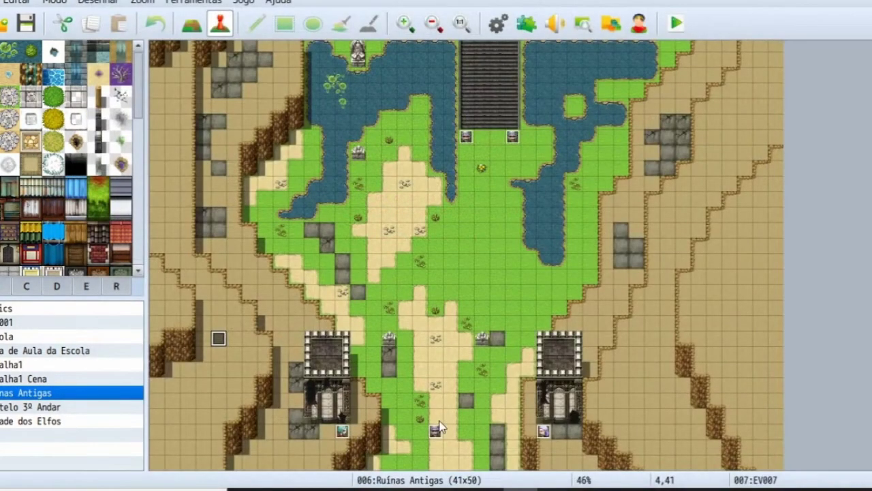
Step: Review event EV008's guard commands, preview the Blow1 sound in its Reproduzir SE command, and close the event unchanged
right_click(435, 431)
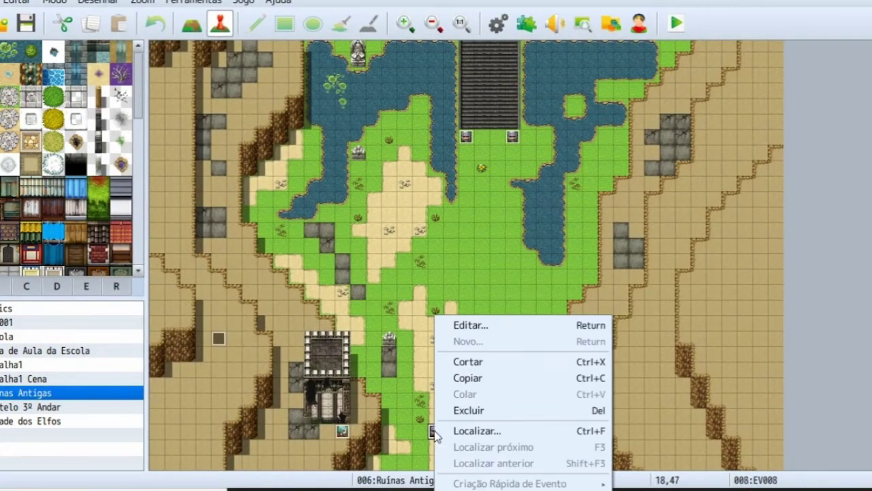
click(484, 326)
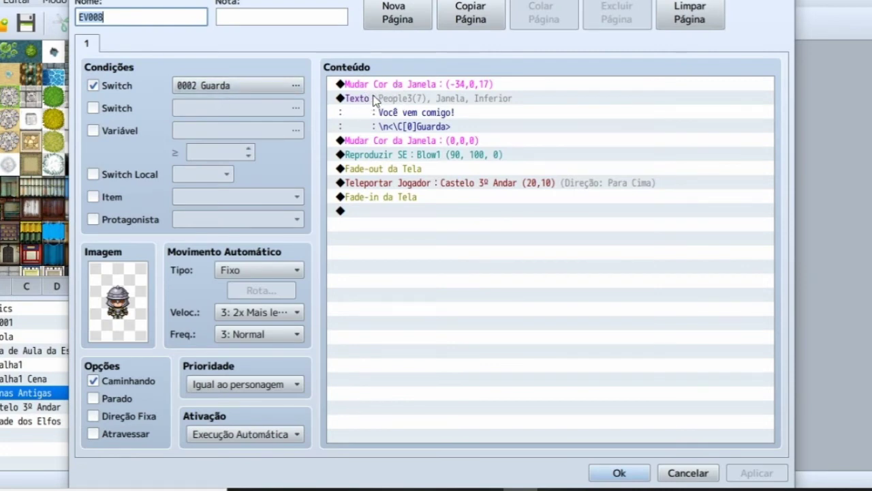
right_click(417, 154)
click(428, 178)
click(639, 118)
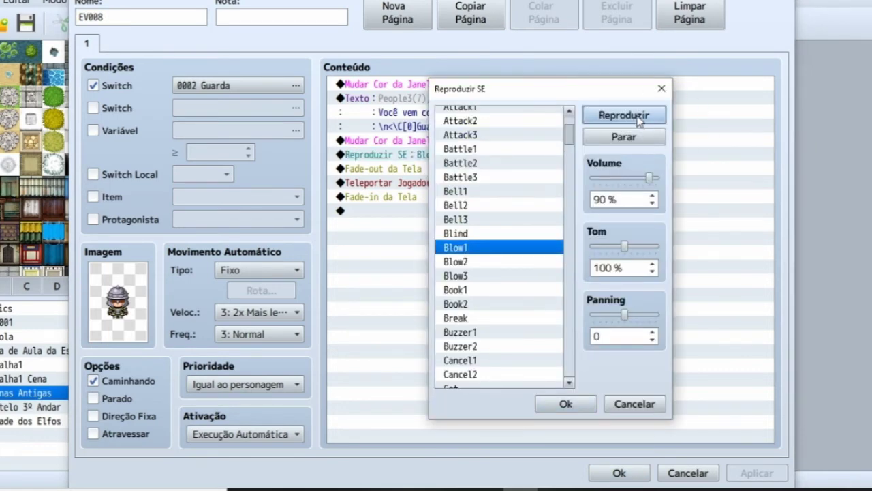
click(662, 88)
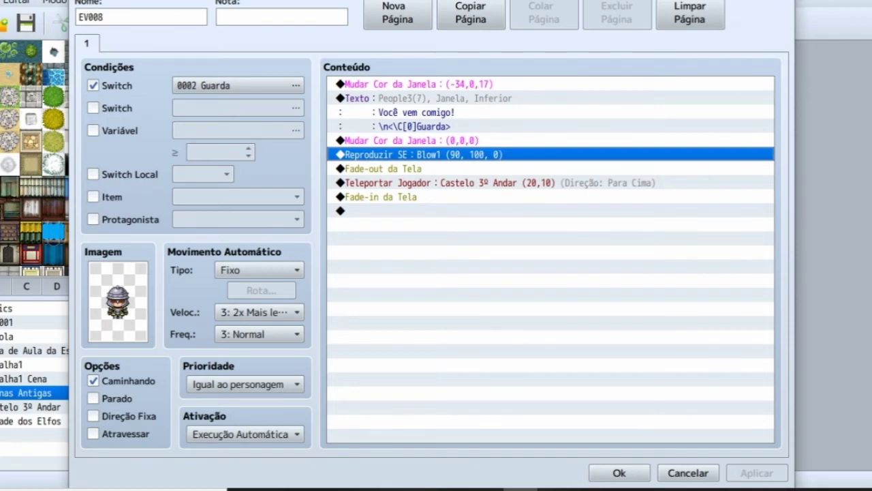
key(Escape)
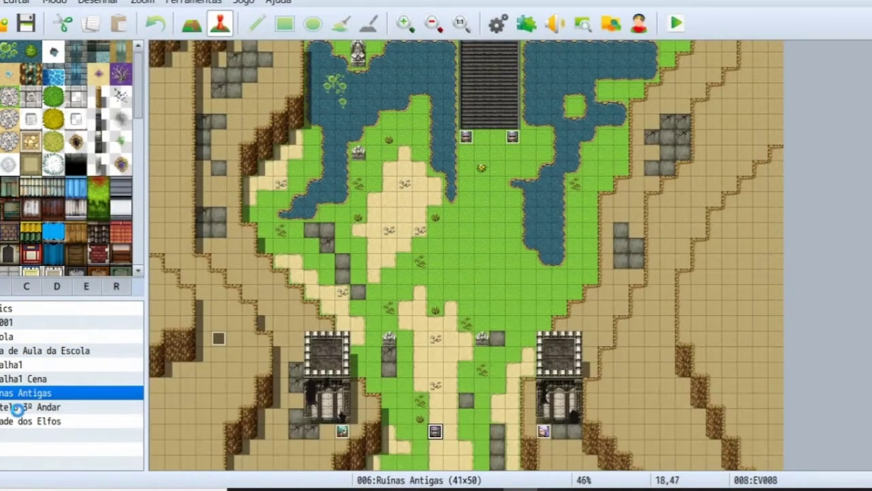
Step: Open event EV009 on the Castelo 3º Andar map and read its opening dialogue and choice commands
click(19, 407)
scroll(224, 272, up, 2)
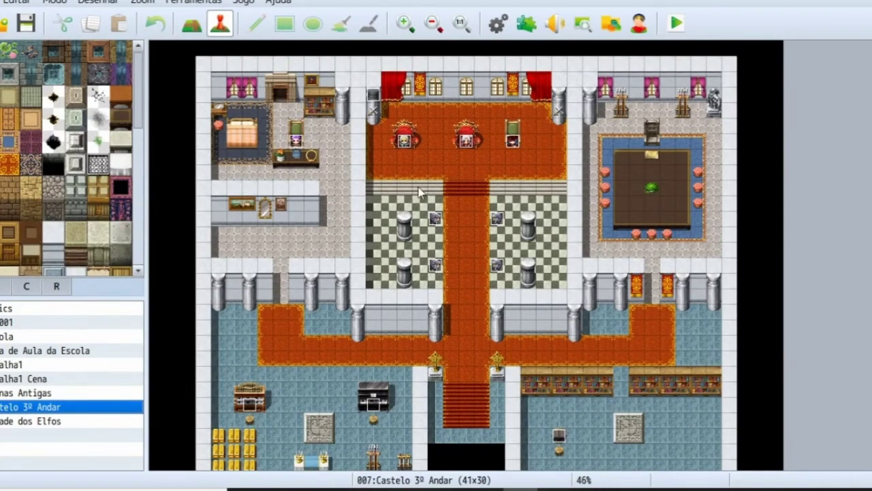
right_click(375, 99)
click(386, 105)
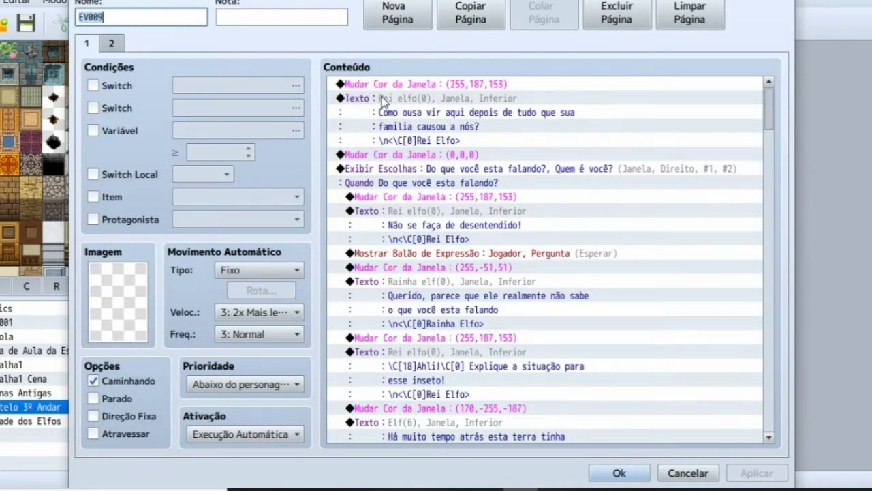
scroll(399, 135, down, 1)
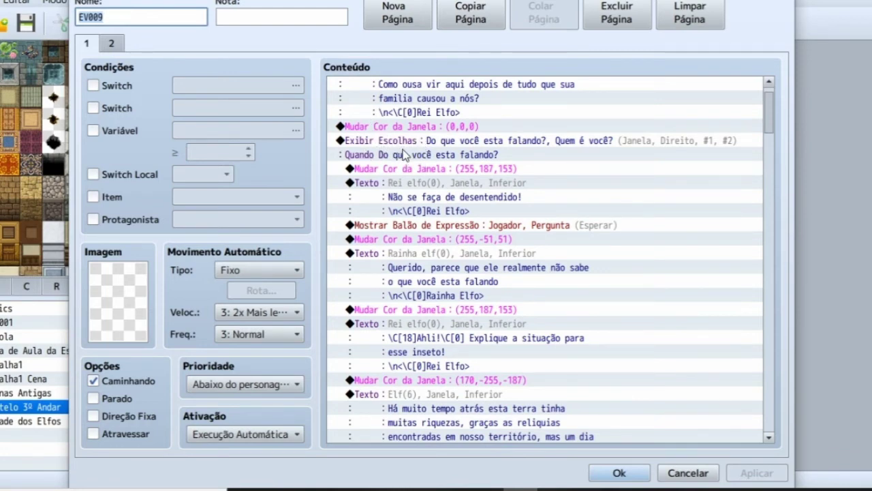
scroll(404, 178, down, 1)
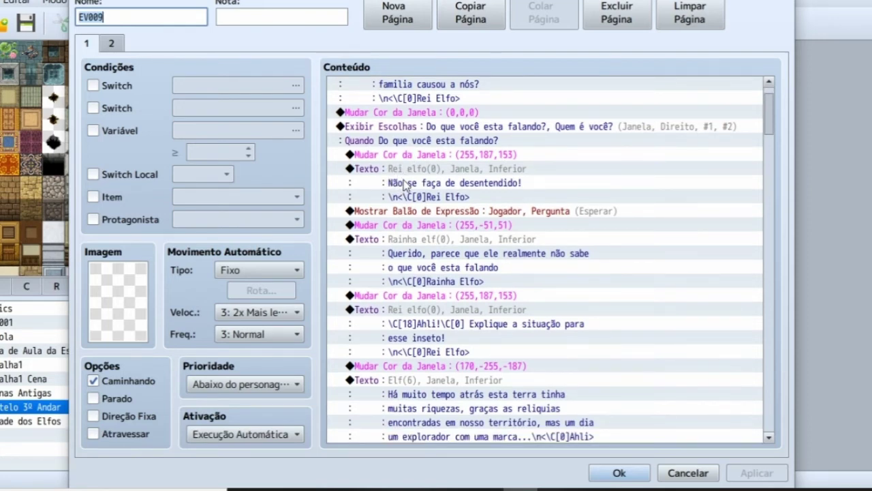
scroll(406, 178, down, 1)
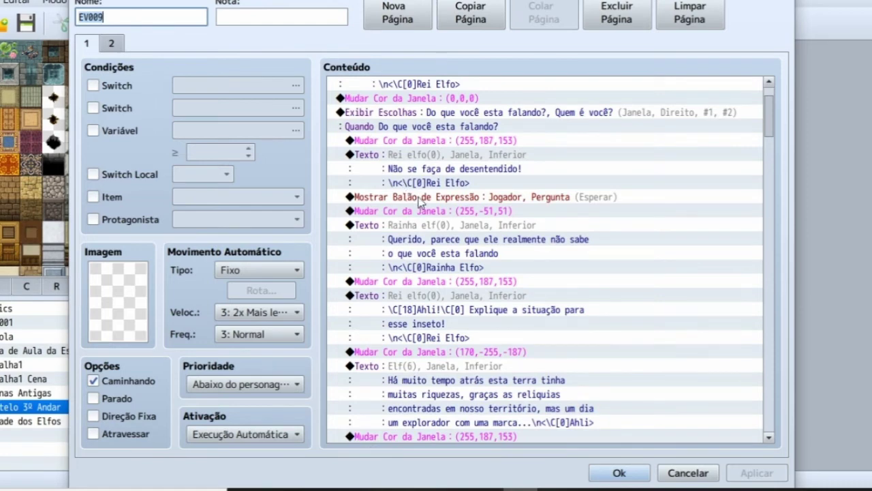
Step: View the Mostrar Balão de Expressão command's options for a new command in EV009 and close them without adding anything
right_click(421, 197)
click(385, 201)
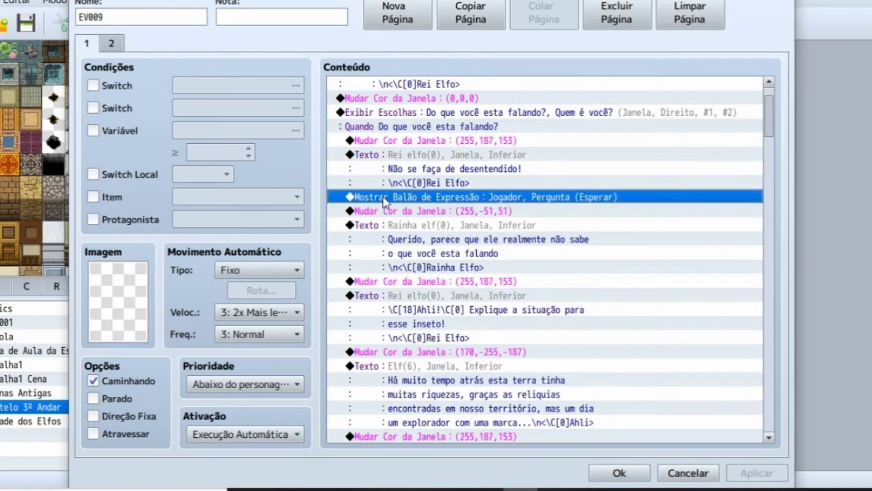
key(Insert)
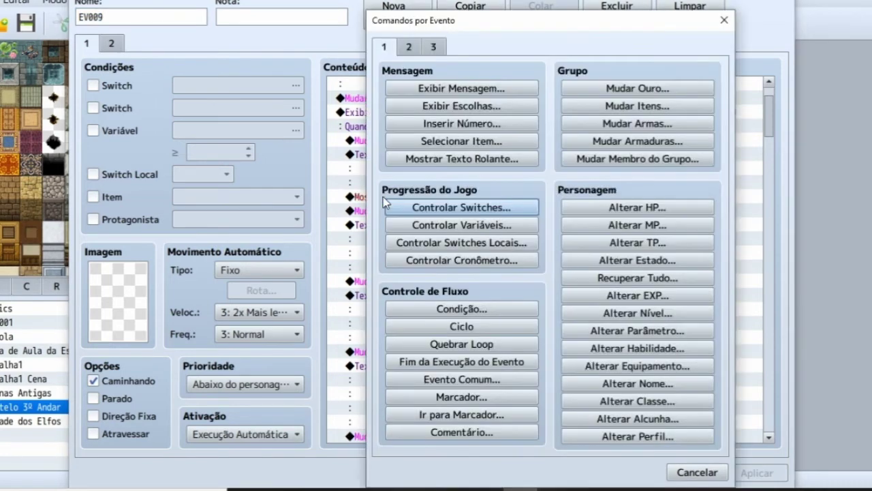
click(416, 52)
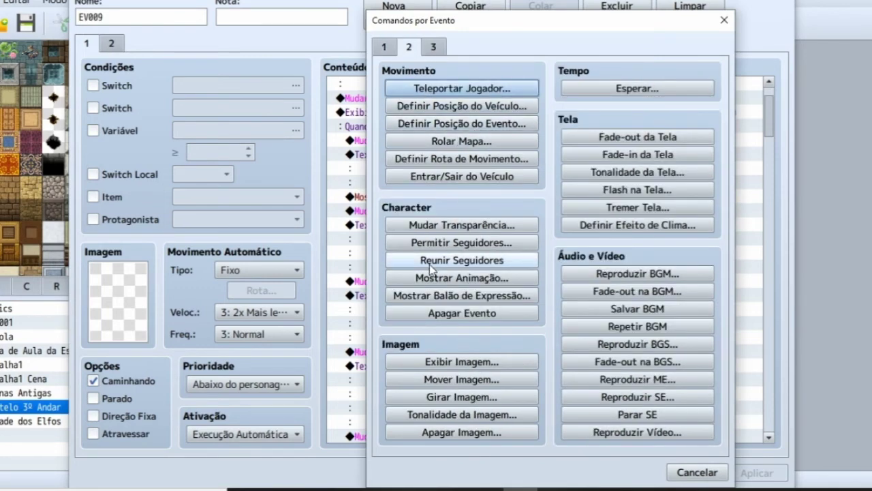
click(469, 295)
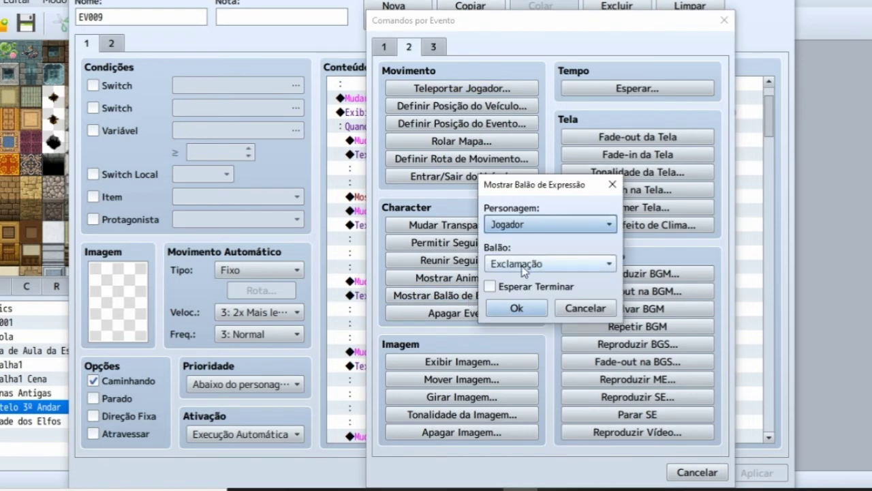
click(612, 184)
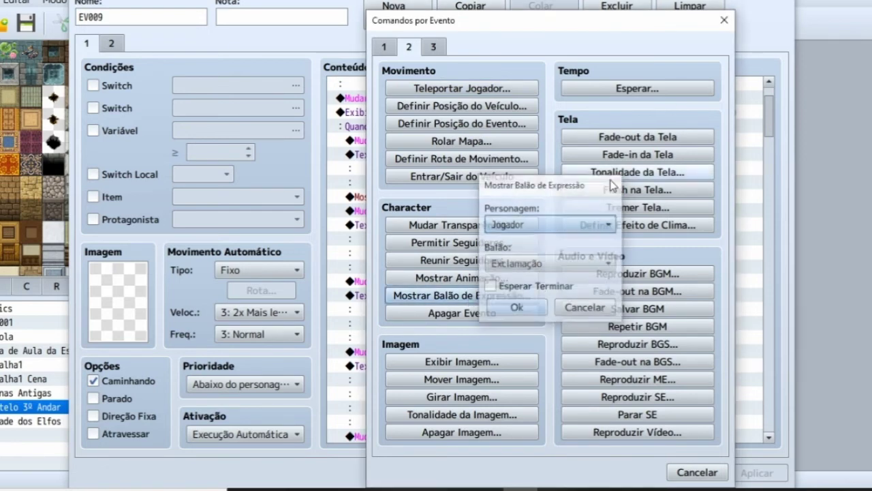
click(724, 20)
right_click(418, 198)
click(378, 199)
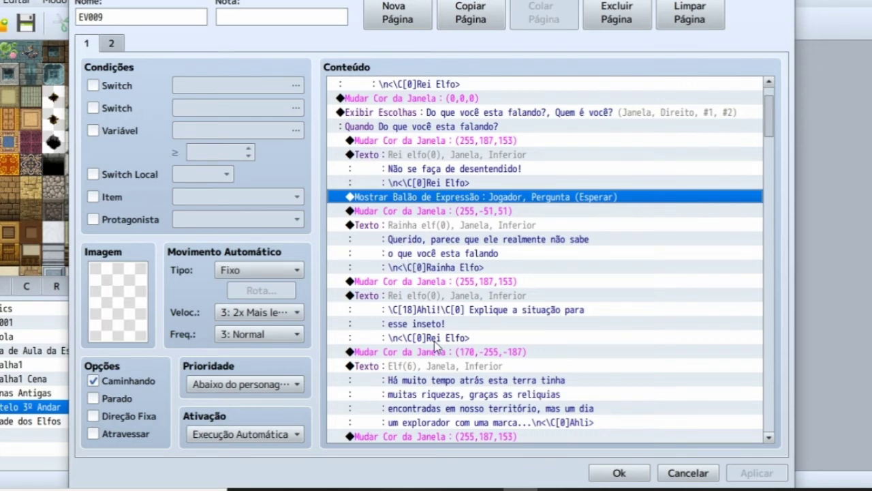
Step: Open the elf king's "Explique a situação para esse inseto!" message, preview it, and close it unchanged
scroll(436, 348, down, 3)
scroll(440, 257, down, 2)
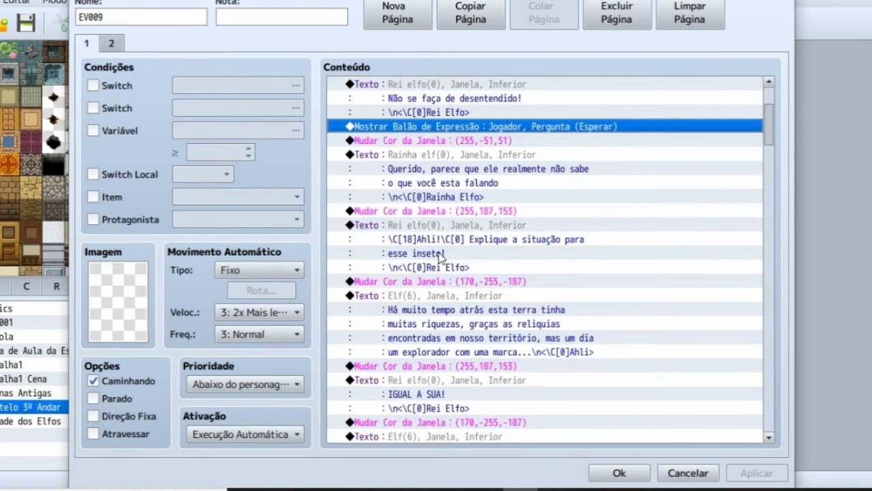
scroll(440, 257, down, 3)
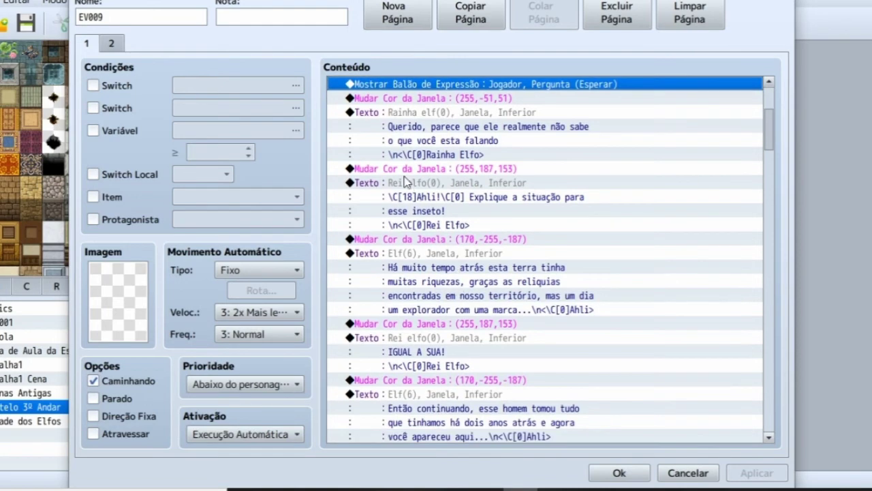
right_click(377, 185)
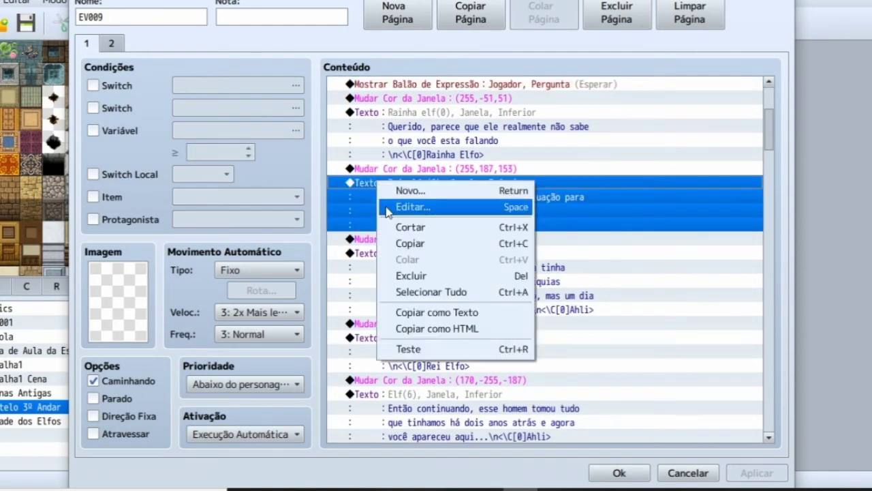
click(389, 206)
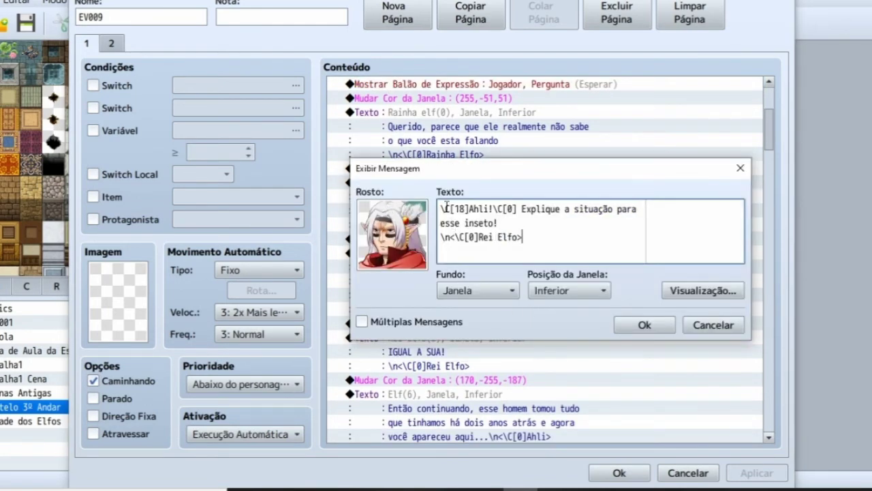
click(695, 292)
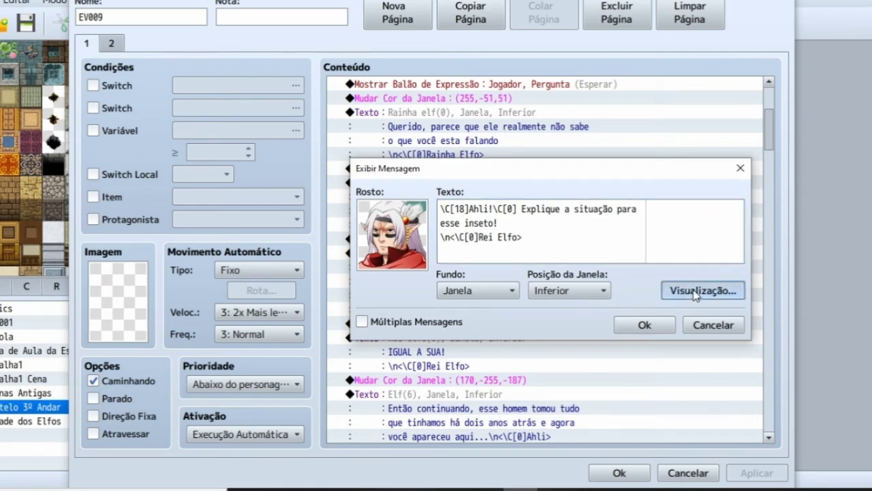
click(826, 172)
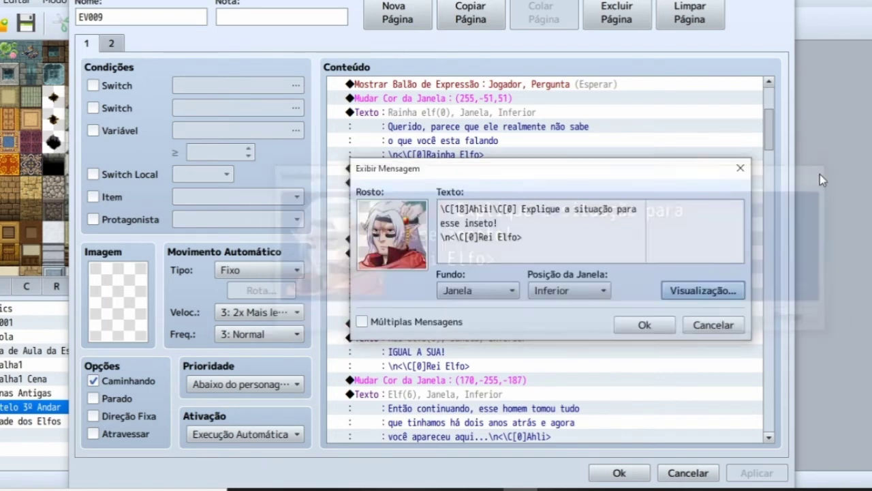
click(741, 169)
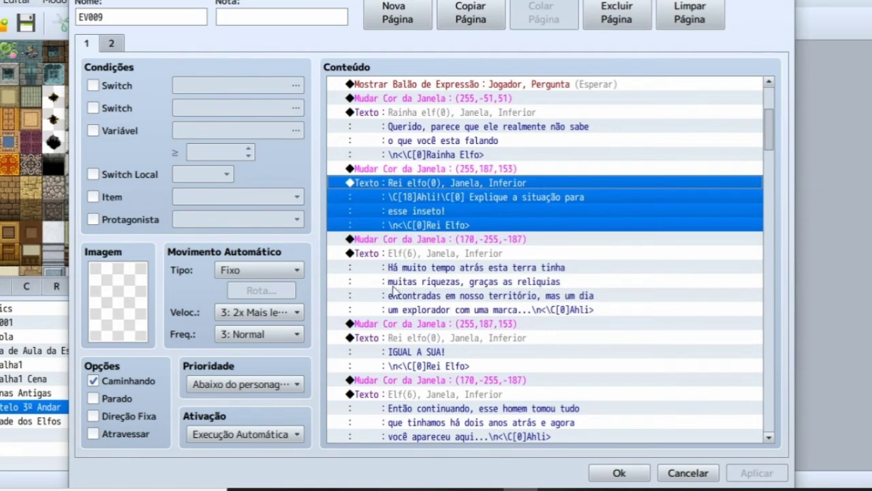
Step: Inspect the \{ text code in the elf king's "Que coincidencia não acha!?" message and close it unchanged
scroll(368, 283, down, 2)
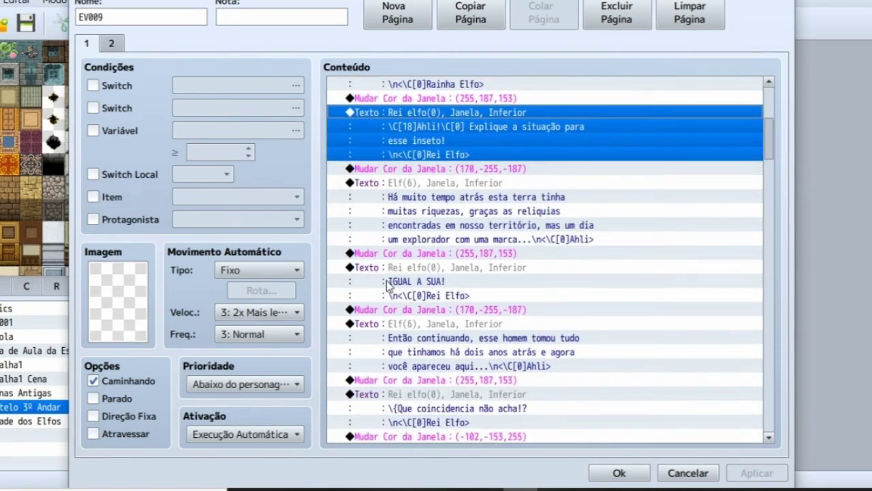
scroll(382, 276, down, 4)
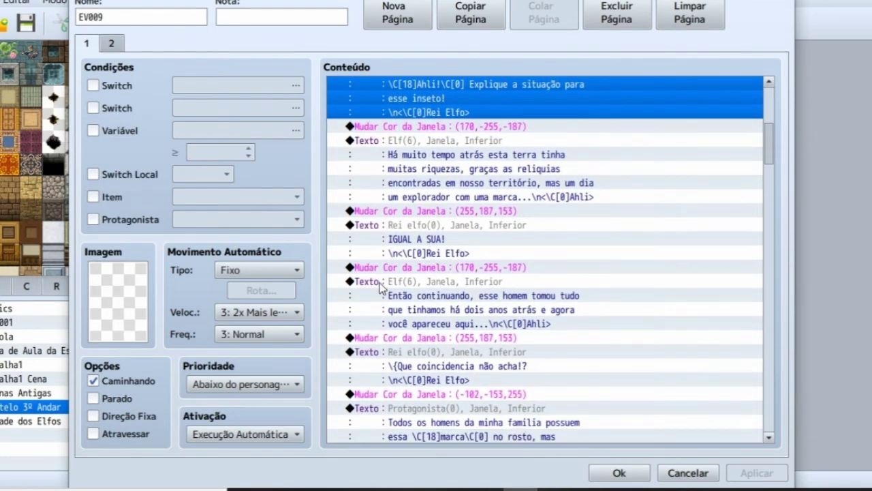
scroll(381, 286, down, 1)
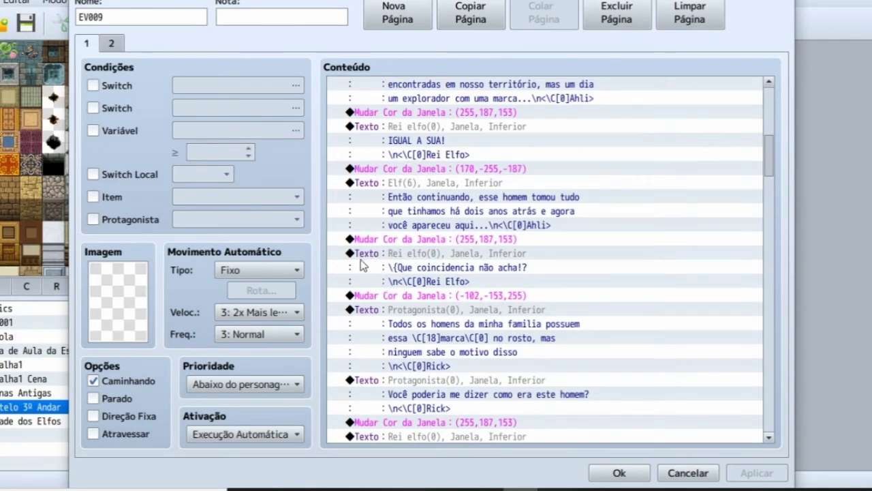
right_click(363, 256)
click(394, 279)
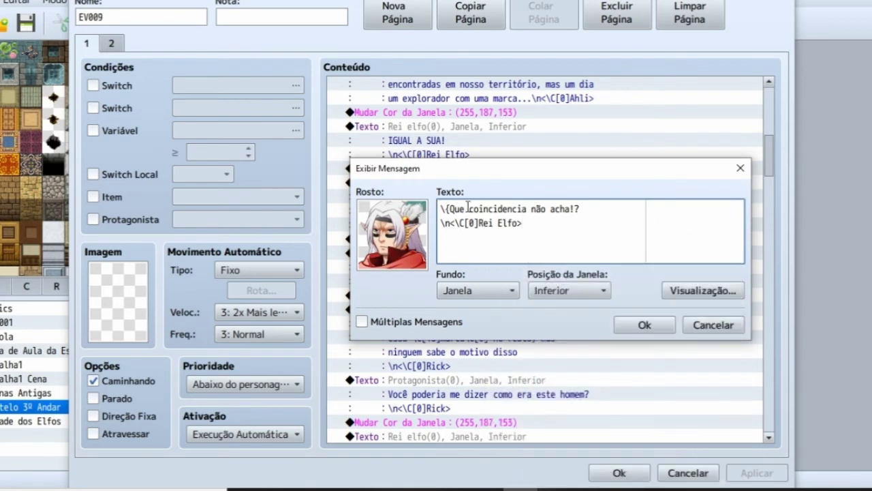
click(743, 171)
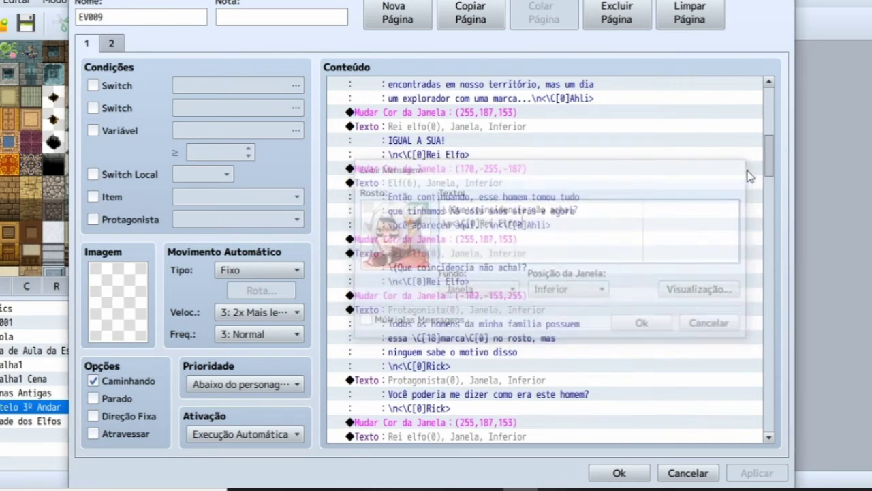
Step: Read through the rest of the first choice branch's dialogue down to the commands where Ahli joins the group
scroll(450, 281, down, 1)
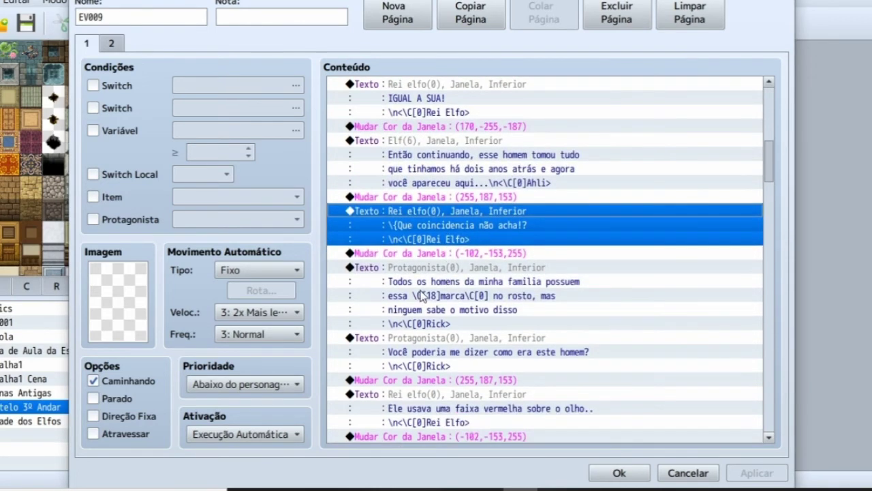
scroll(427, 292, down, 1)
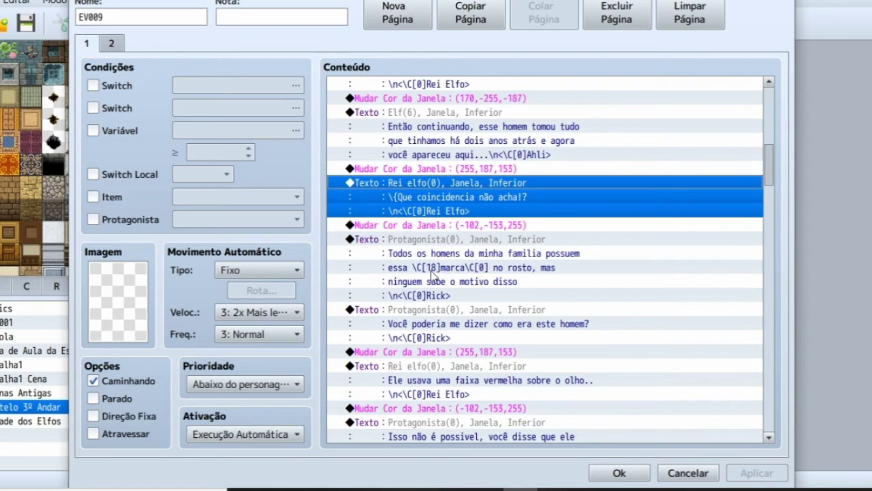
scroll(442, 278, down, 1)
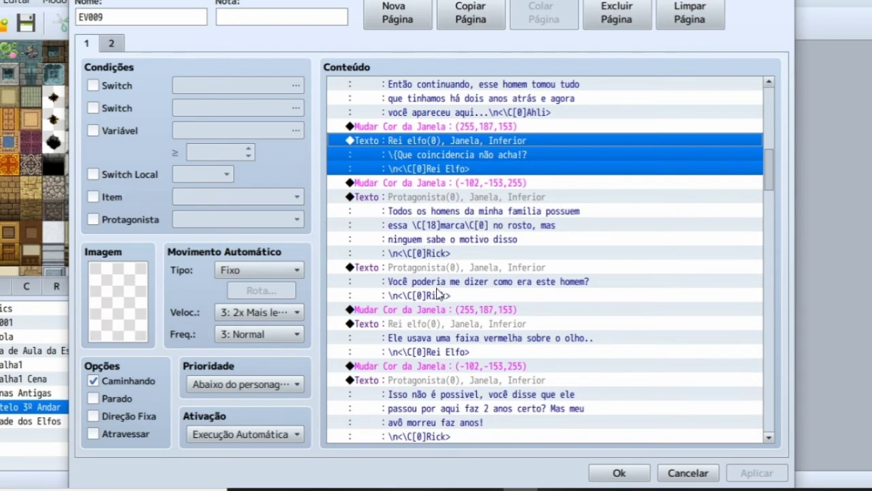
scroll(438, 294, down, 3)
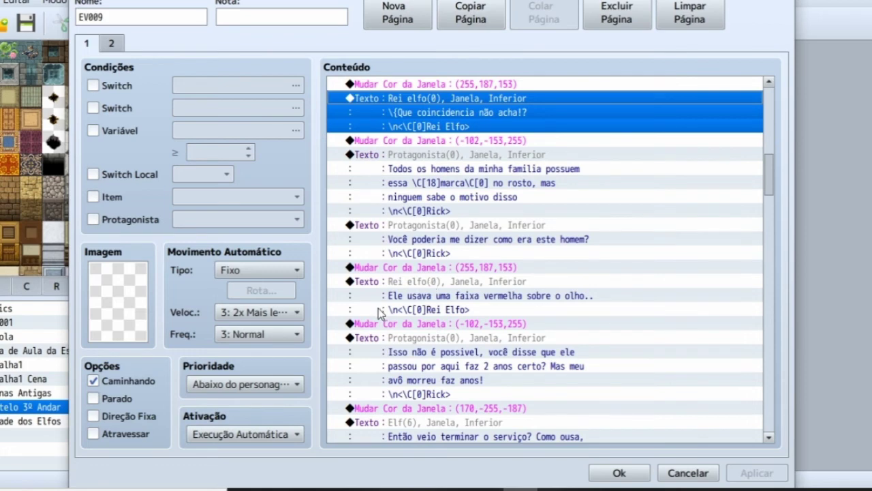
scroll(382, 314, down, 1)
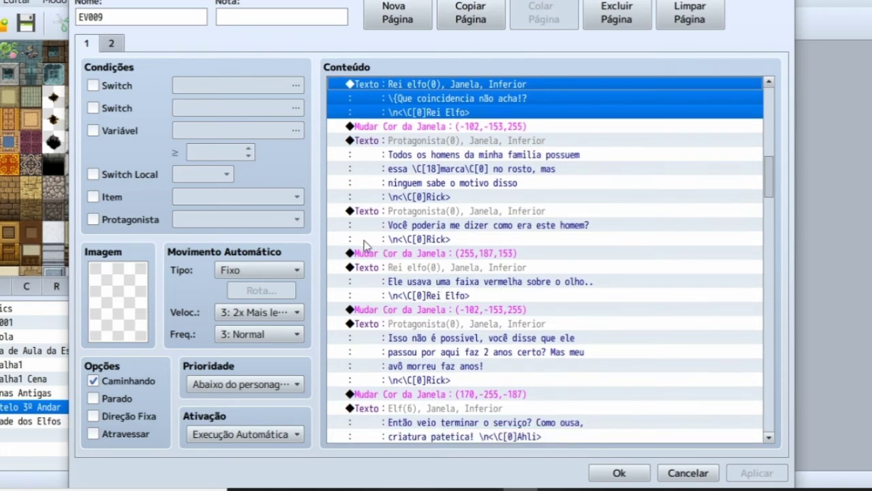
scroll(418, 300, down, 7)
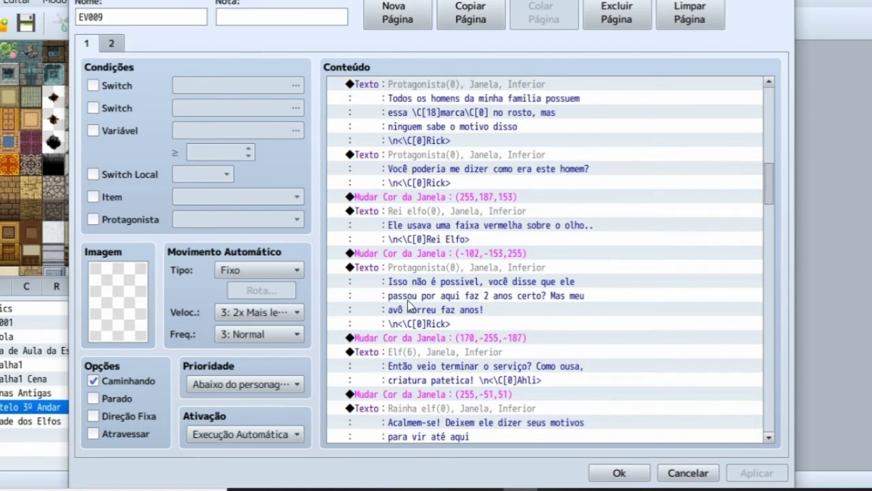
scroll(409, 305, down, 6)
scroll(409, 304, down, 8)
scroll(409, 305, down, 9)
scroll(408, 304, down, 3)
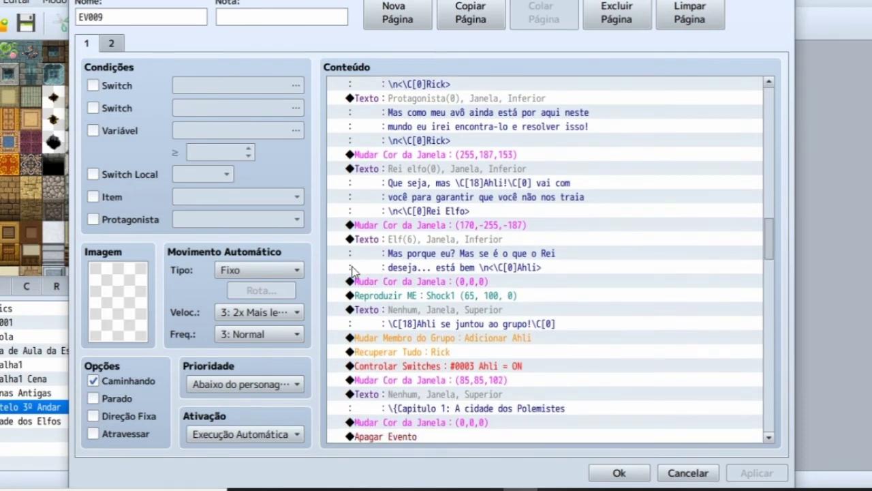
Step: Inspect the Reproduzir ME command's Shock1 settings and close them unchanged
scroll(385, 247, up, 1)
scroll(377, 300, down, 1)
right_click(376, 300)
click(410, 321)
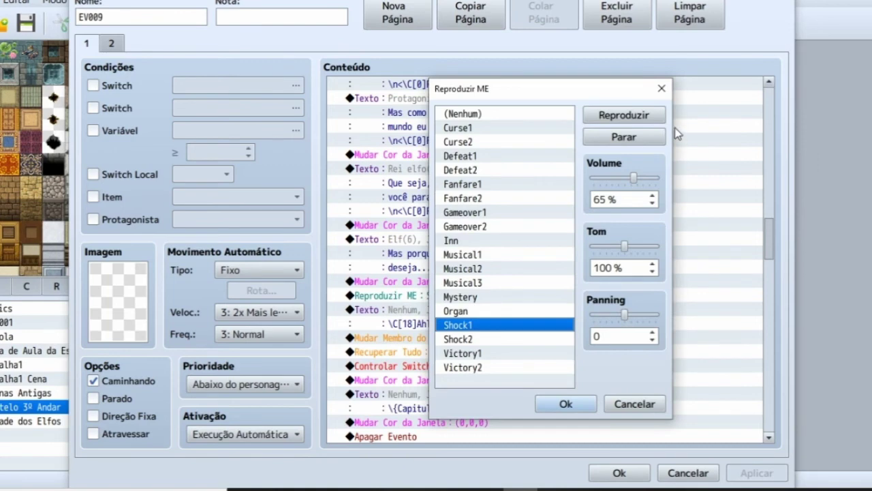
click(661, 88)
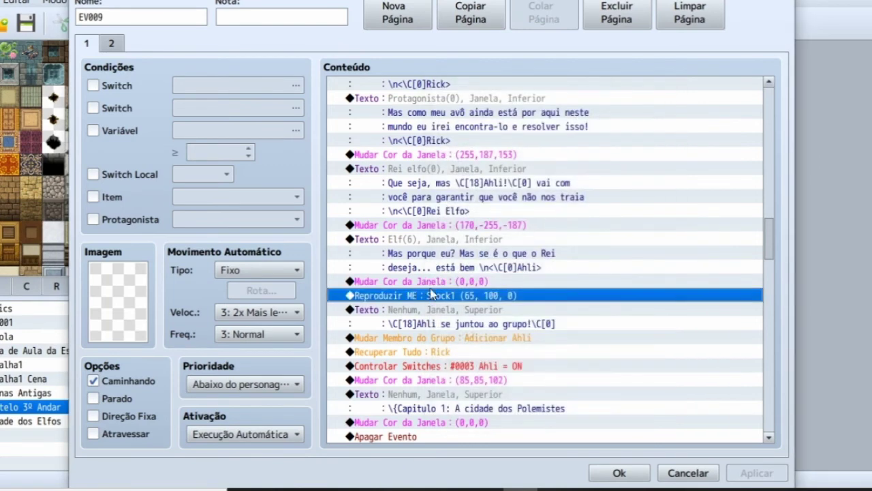
Step: Look up the Recuperar Tudo command among the event commands, view its target options, and close it without adding anything
scroll(385, 320, down, 1)
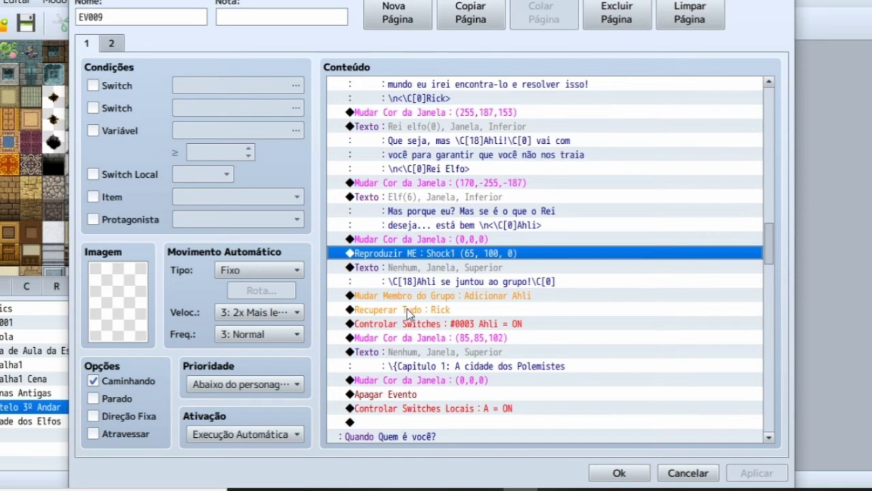
right_click(407, 308)
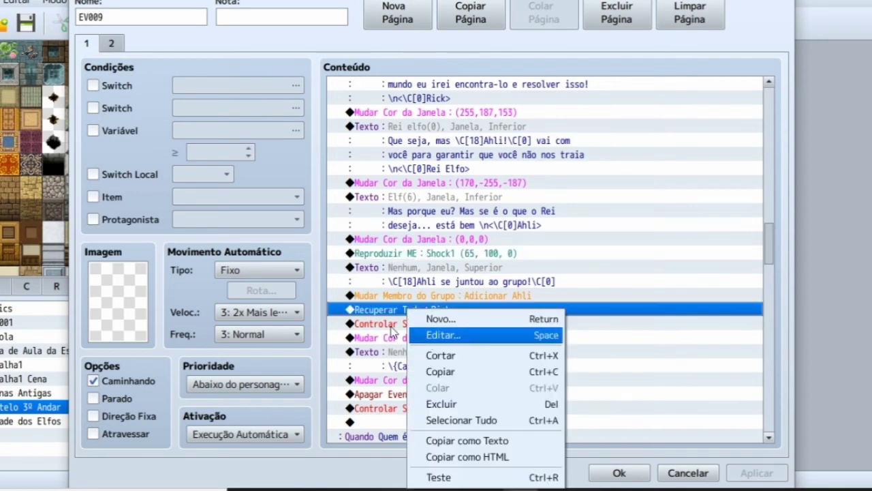
click(441, 318)
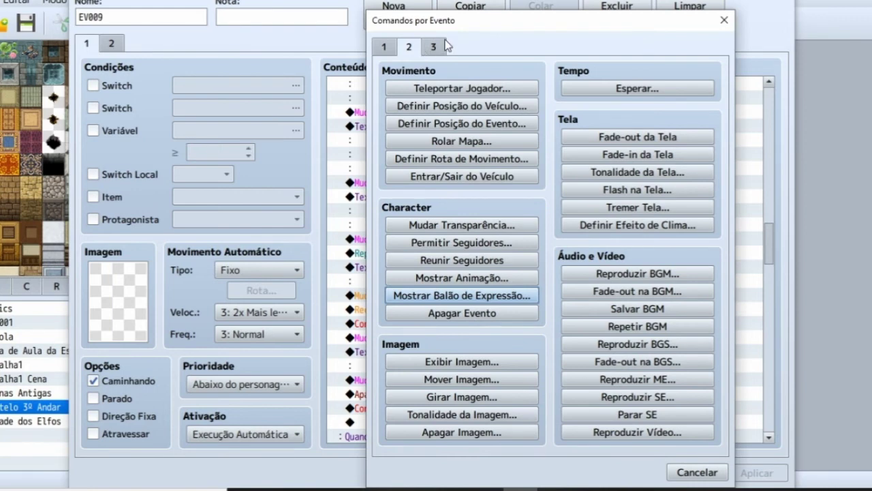
click(440, 46)
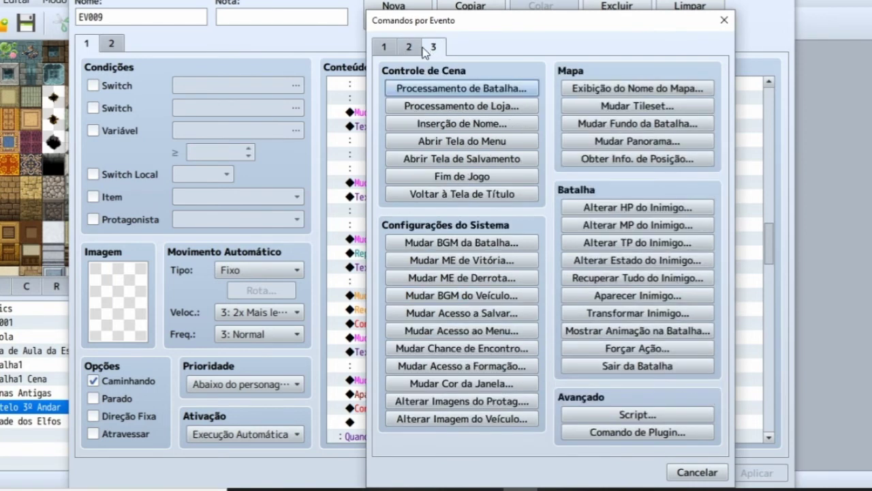
click(394, 48)
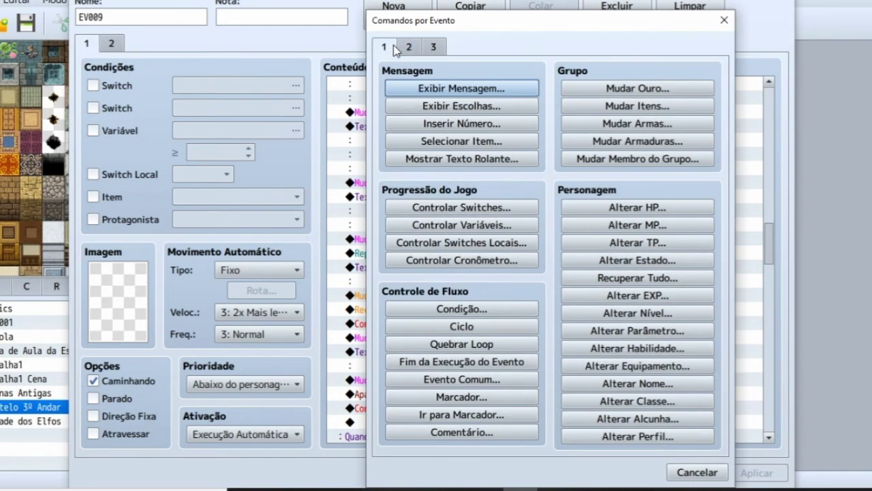
click(627, 278)
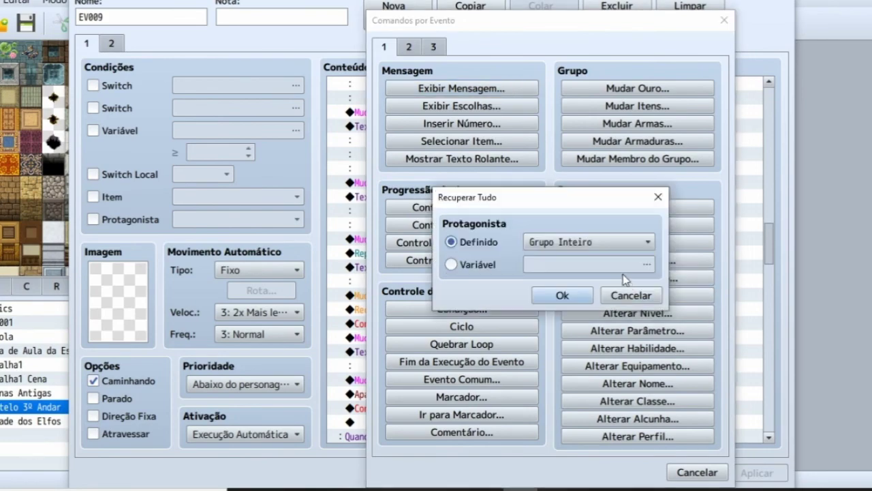
click(654, 203)
click(723, 20)
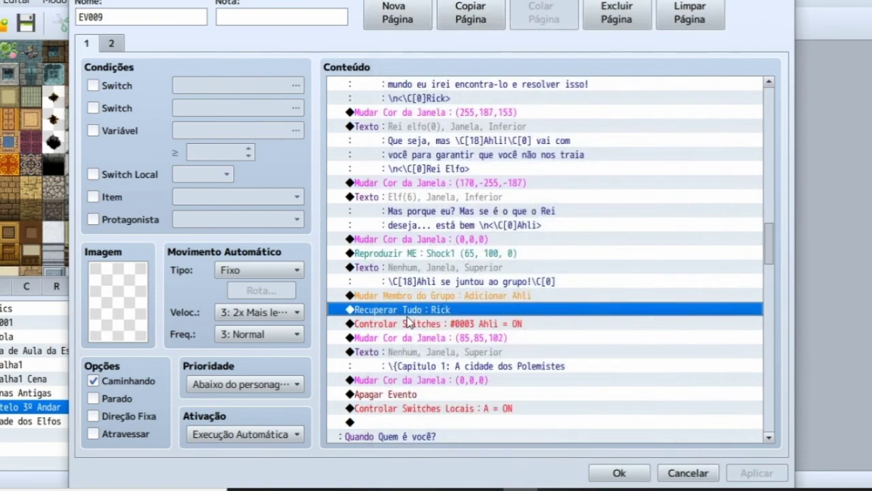
Step: Inspect the Mudar Cor da Janela (85,85,102) command's colour settings before the chapter title and close them unchanged
scroll(408, 322, down, 1)
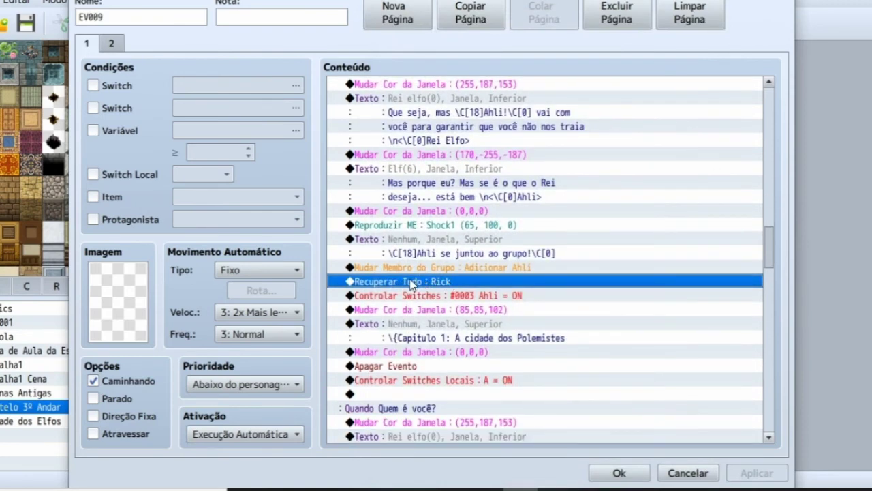
scroll(410, 281, down, 2)
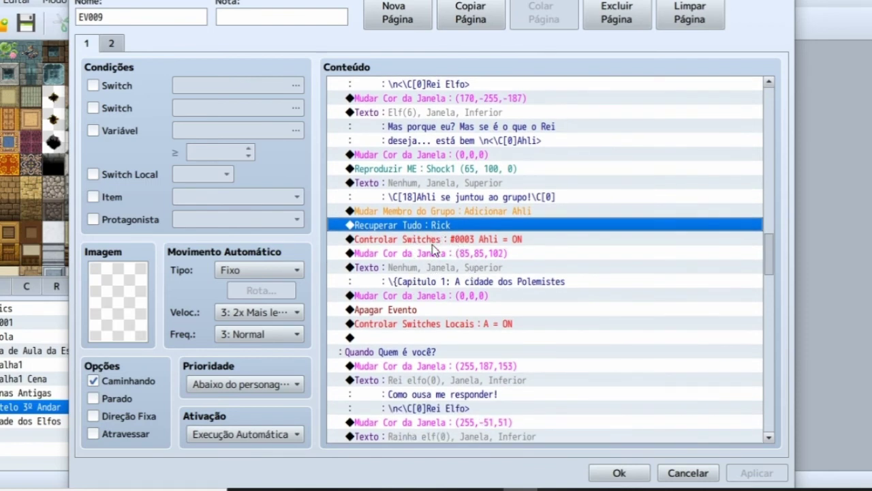
right_click(376, 253)
click(409, 279)
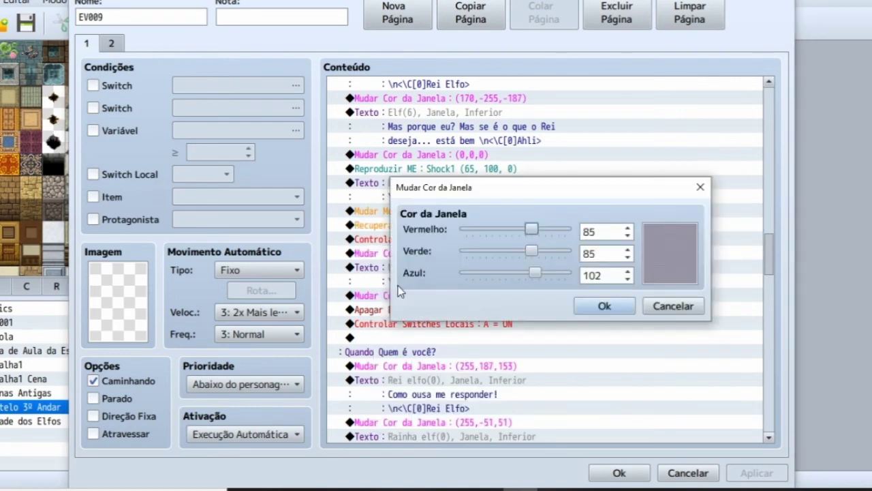
click(702, 193)
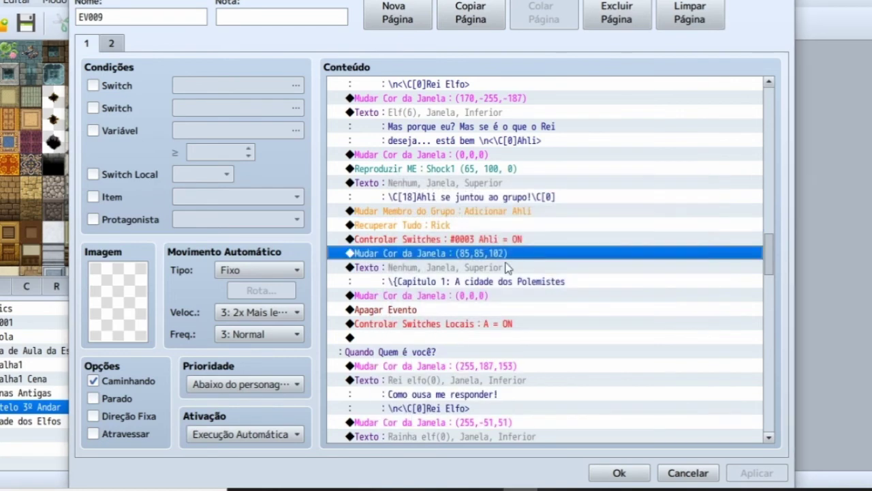
Step: Open the "\{Capitulo 1: A cidade dos Polemistes" message to inspect its text and window settings, and close it unchanged
right_click(361, 268)
click(397, 289)
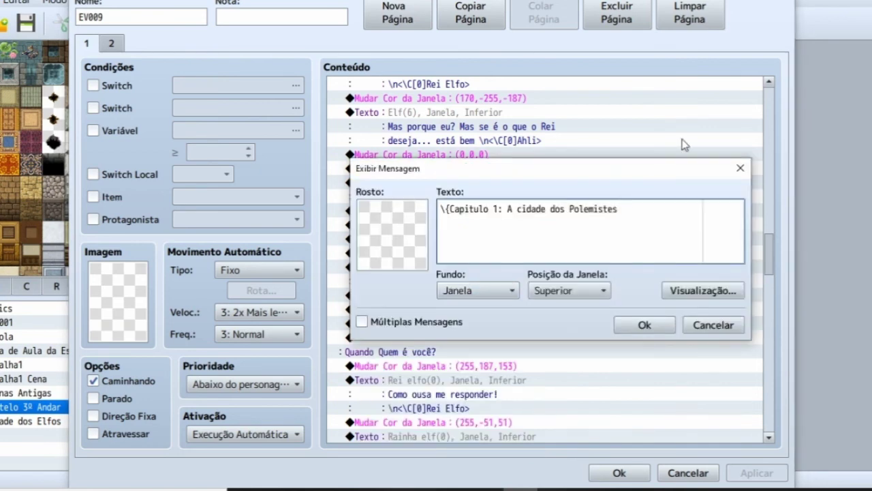
click(741, 168)
Step: Open the "Ahli se juntou ao grupo!" message, preview it, and close it unchanged
scroll(387, 270, up, 2)
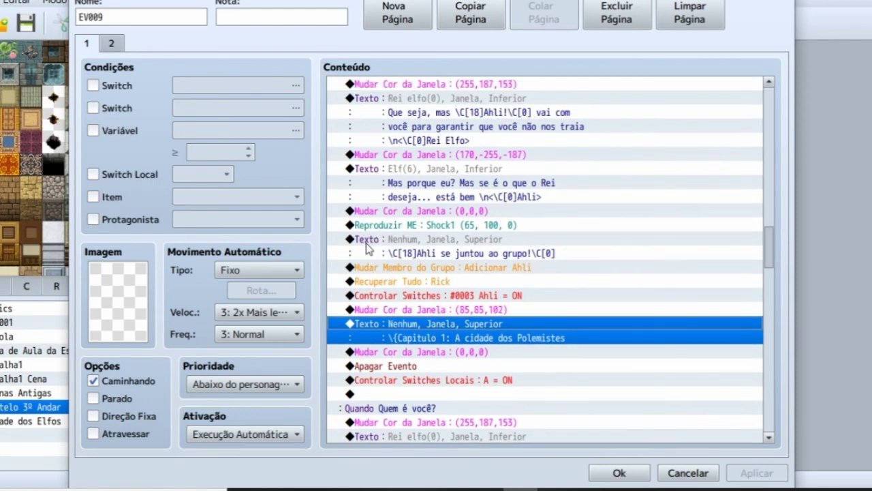
right_click(363, 240)
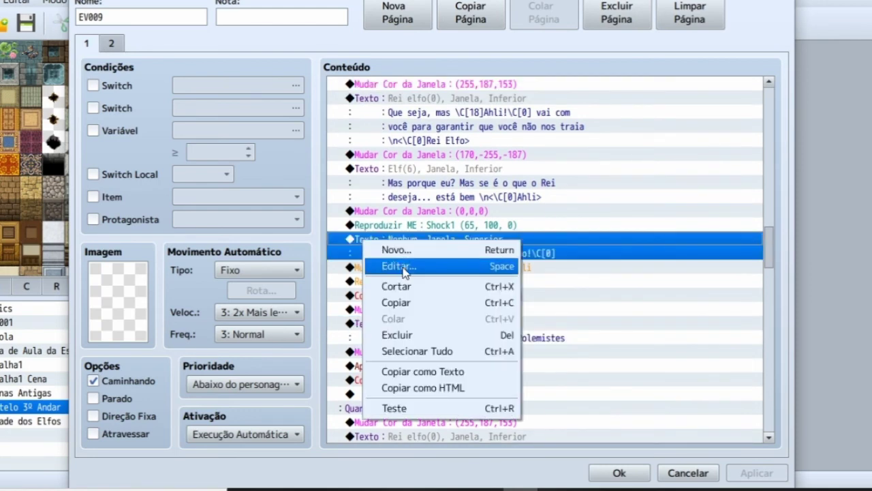
click(403, 266)
click(684, 295)
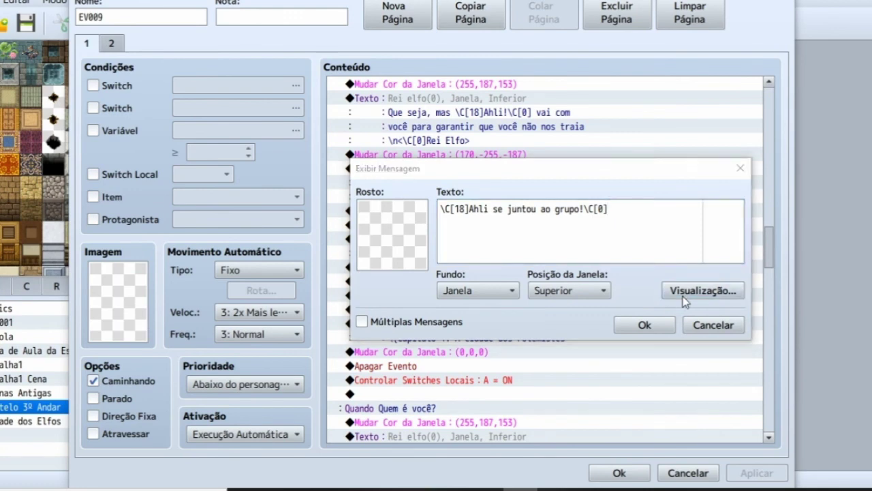
click(826, 173)
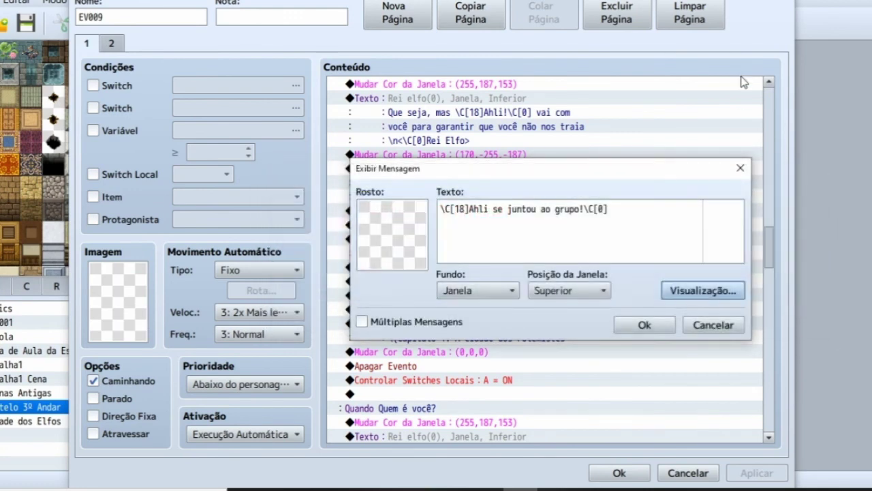
click(741, 167)
Step: Read through the "Quem é você?" choice branch down to Ahli's final reply and close event EV009 unchanged
scroll(456, 327, down, 2)
scroll(399, 337, down, 2)
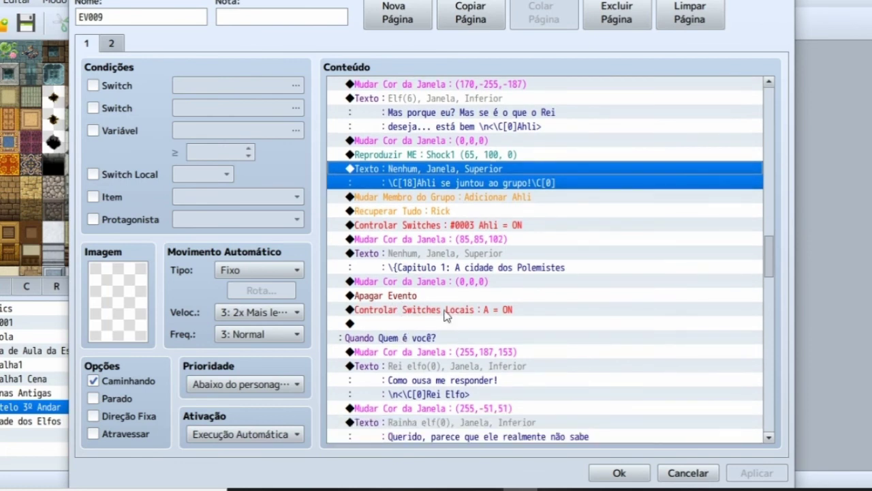
scroll(447, 336, down, 3)
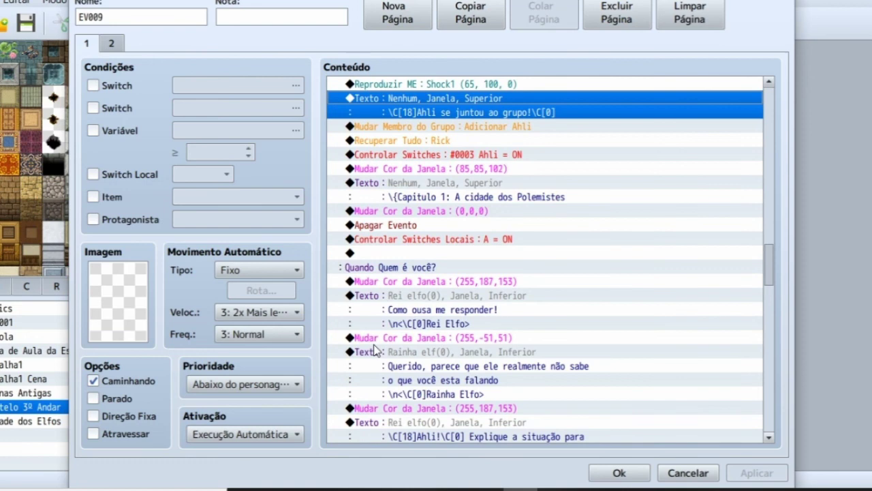
scroll(392, 305, down, 1)
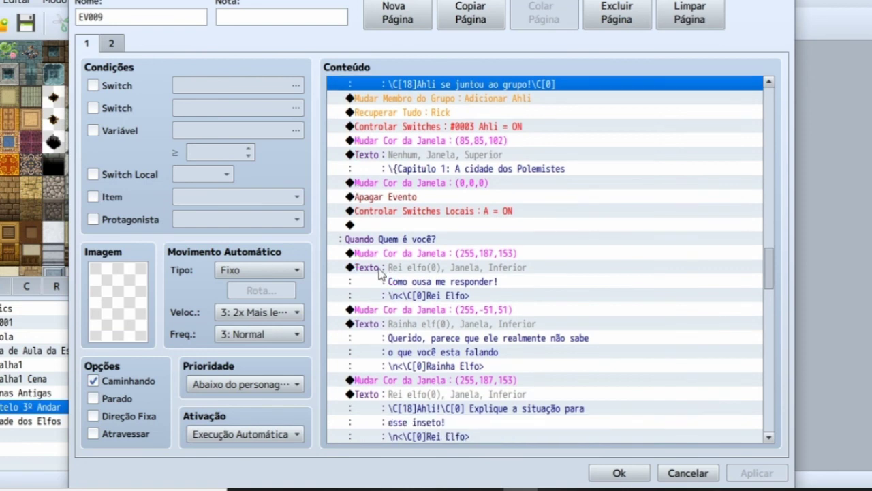
scroll(379, 293, down, 3)
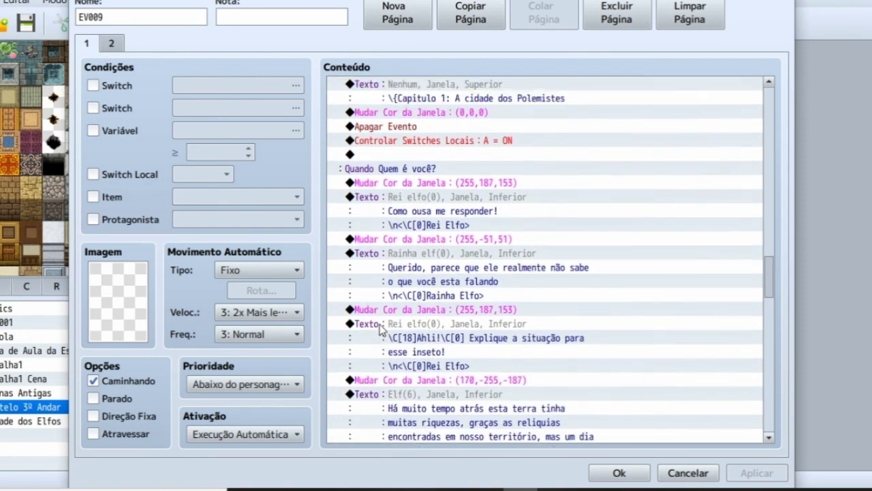
scroll(383, 329, up, 1)
scroll(390, 327, down, 2)
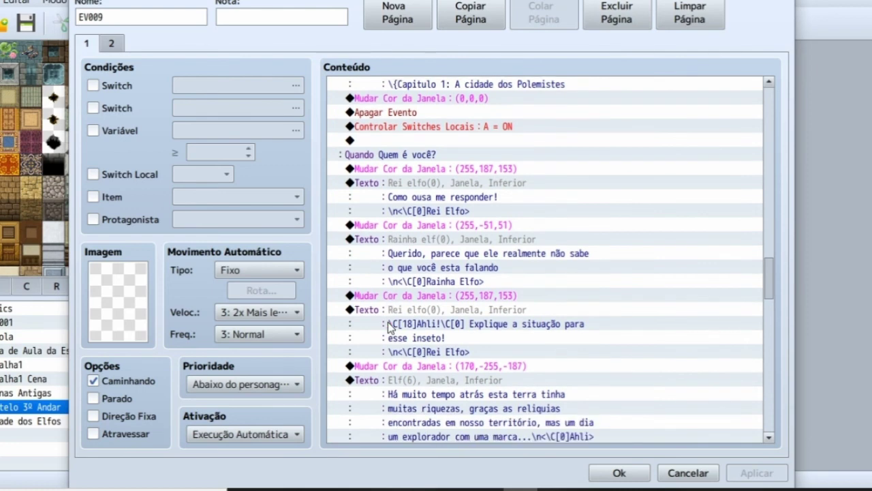
scroll(477, 303, down, 6)
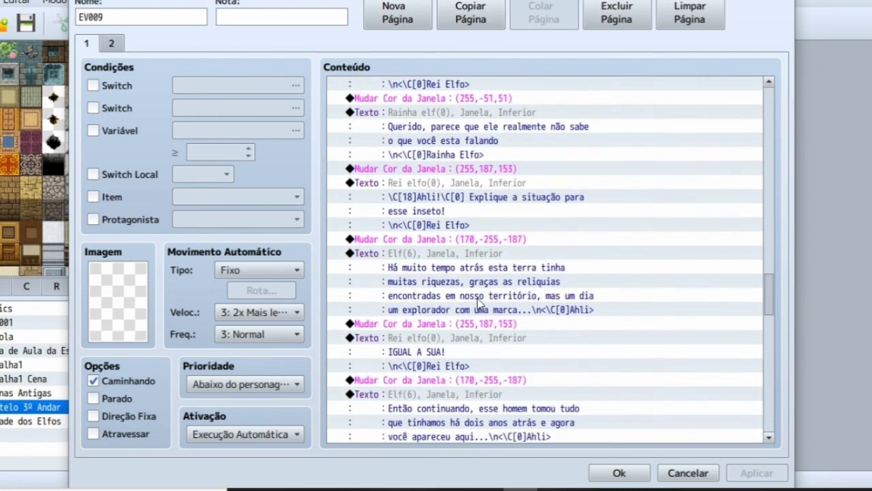
scroll(474, 333, down, 8)
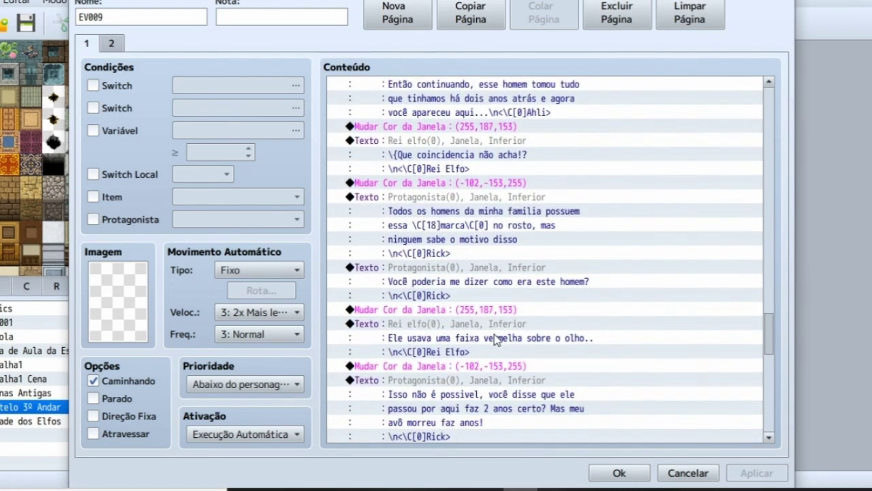
scroll(491, 366, down, 6)
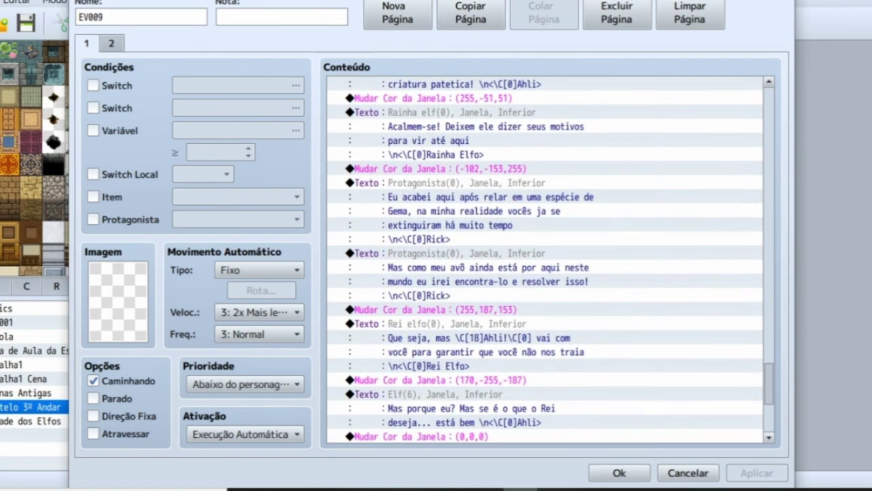
key(Escape)
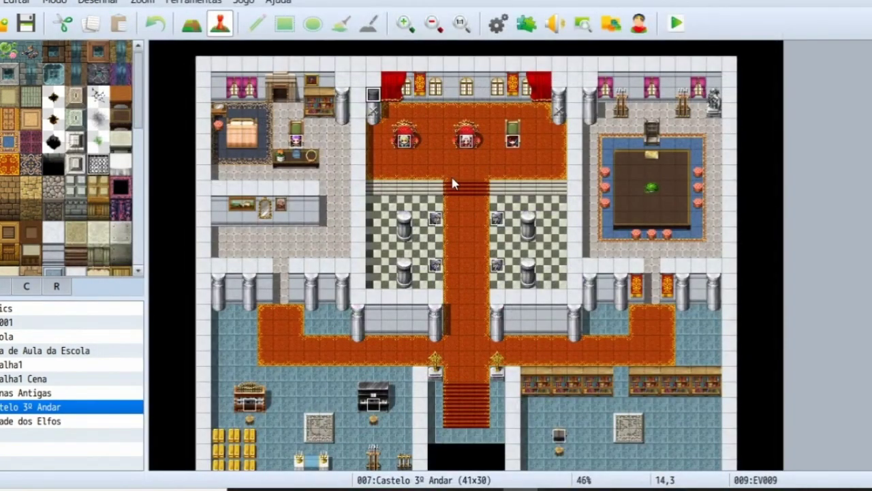
Step: Open event EV002 beside the thrones, inspect both pages including page 2's switch condition and image, and close it
right_click(514, 141)
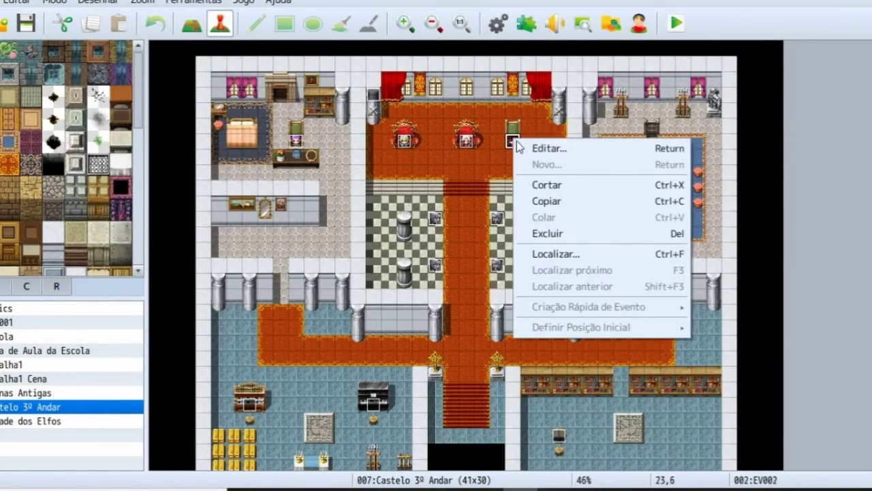
click(529, 146)
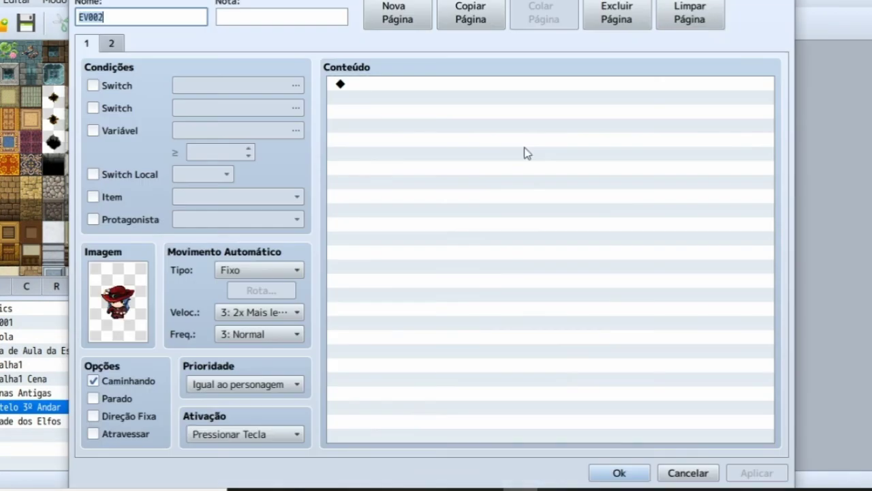
click(112, 45)
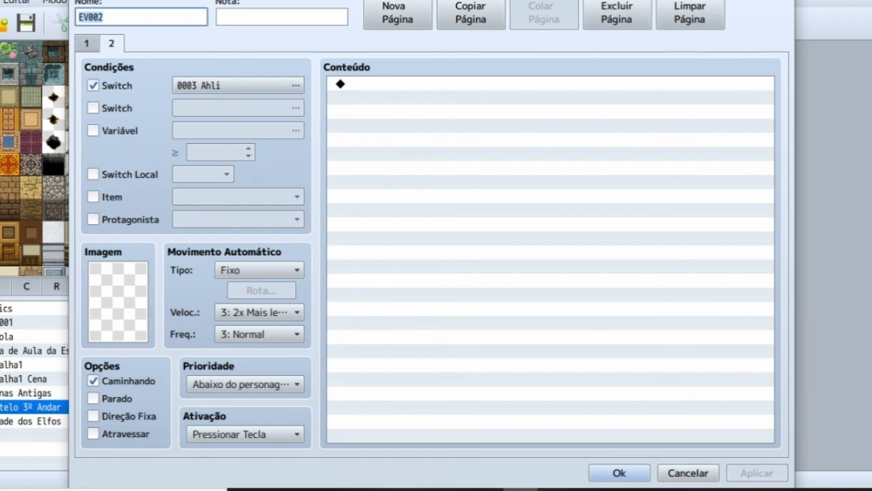
key(Return)
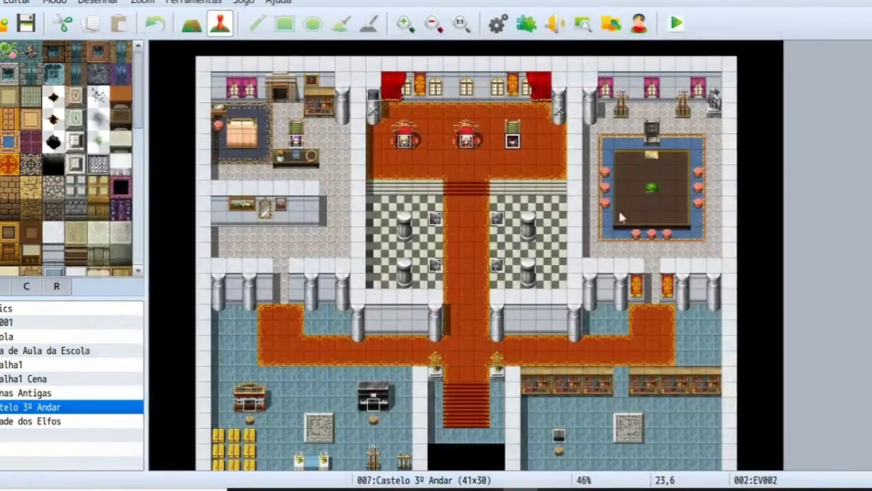